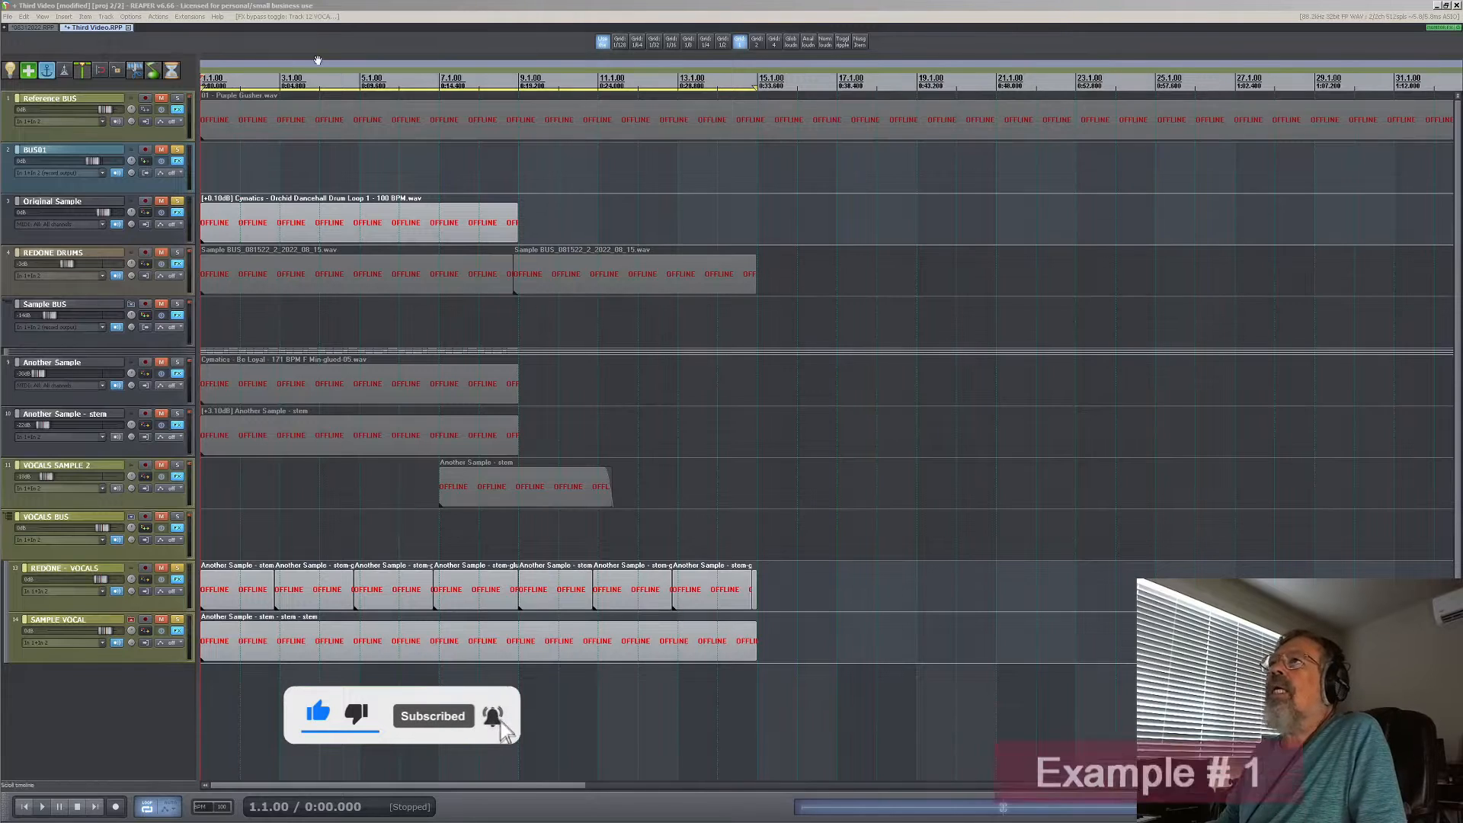
Open the Original Sample track's effects, bypass Azurite and play the drum loop without the chorus.
click(396, 10)
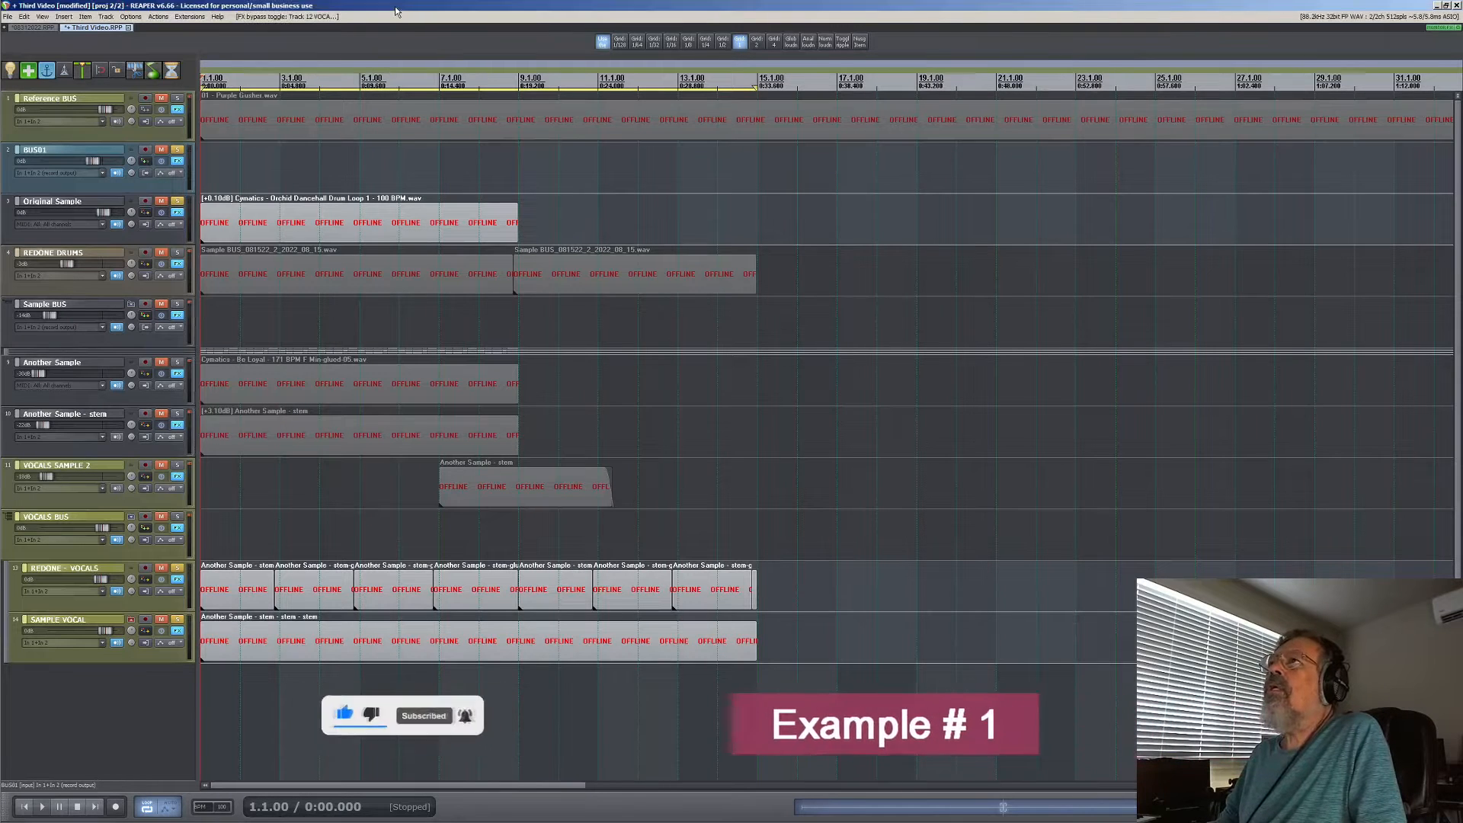
click(176, 212)
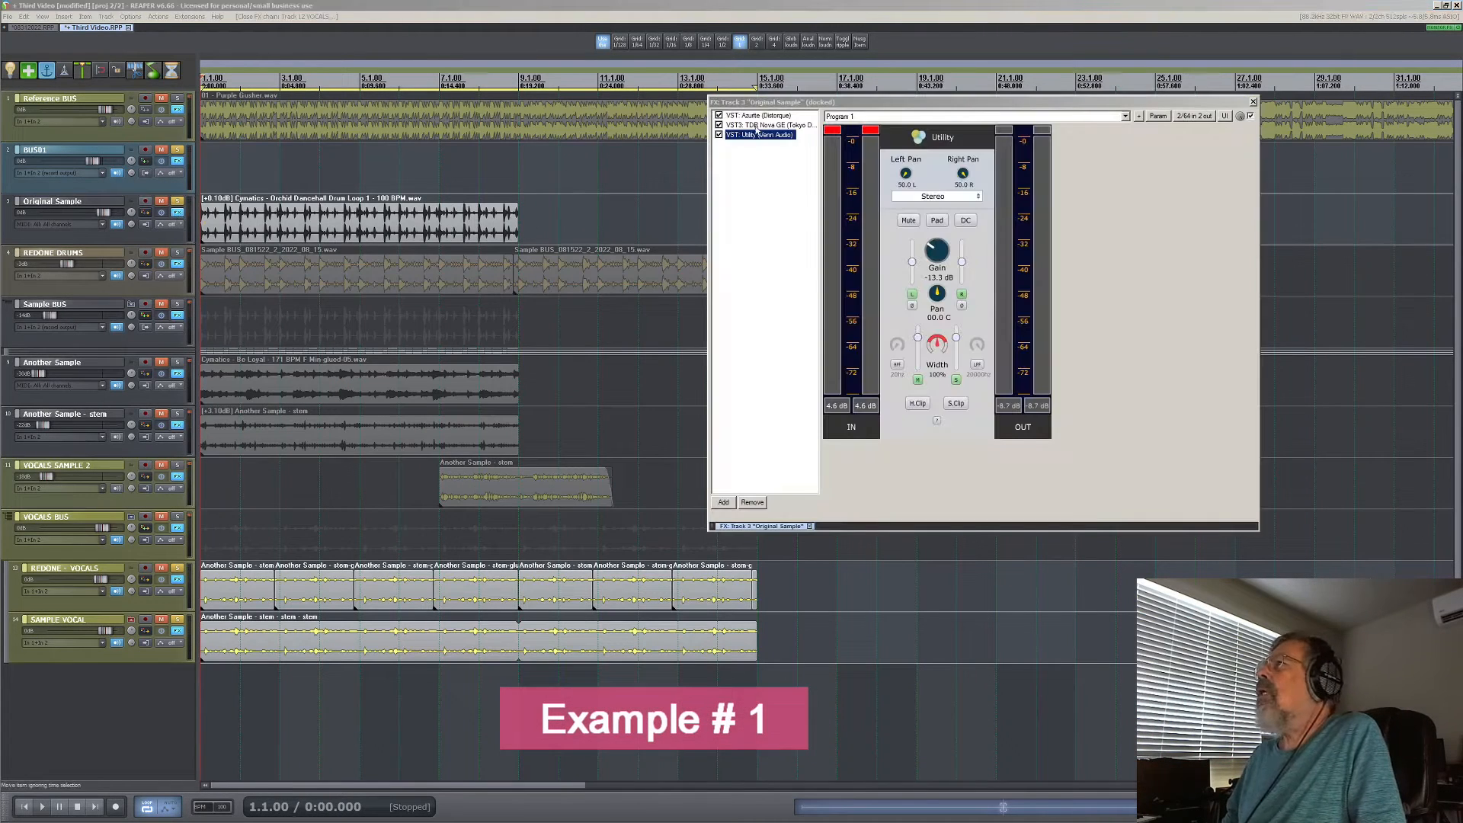
click(718, 115)
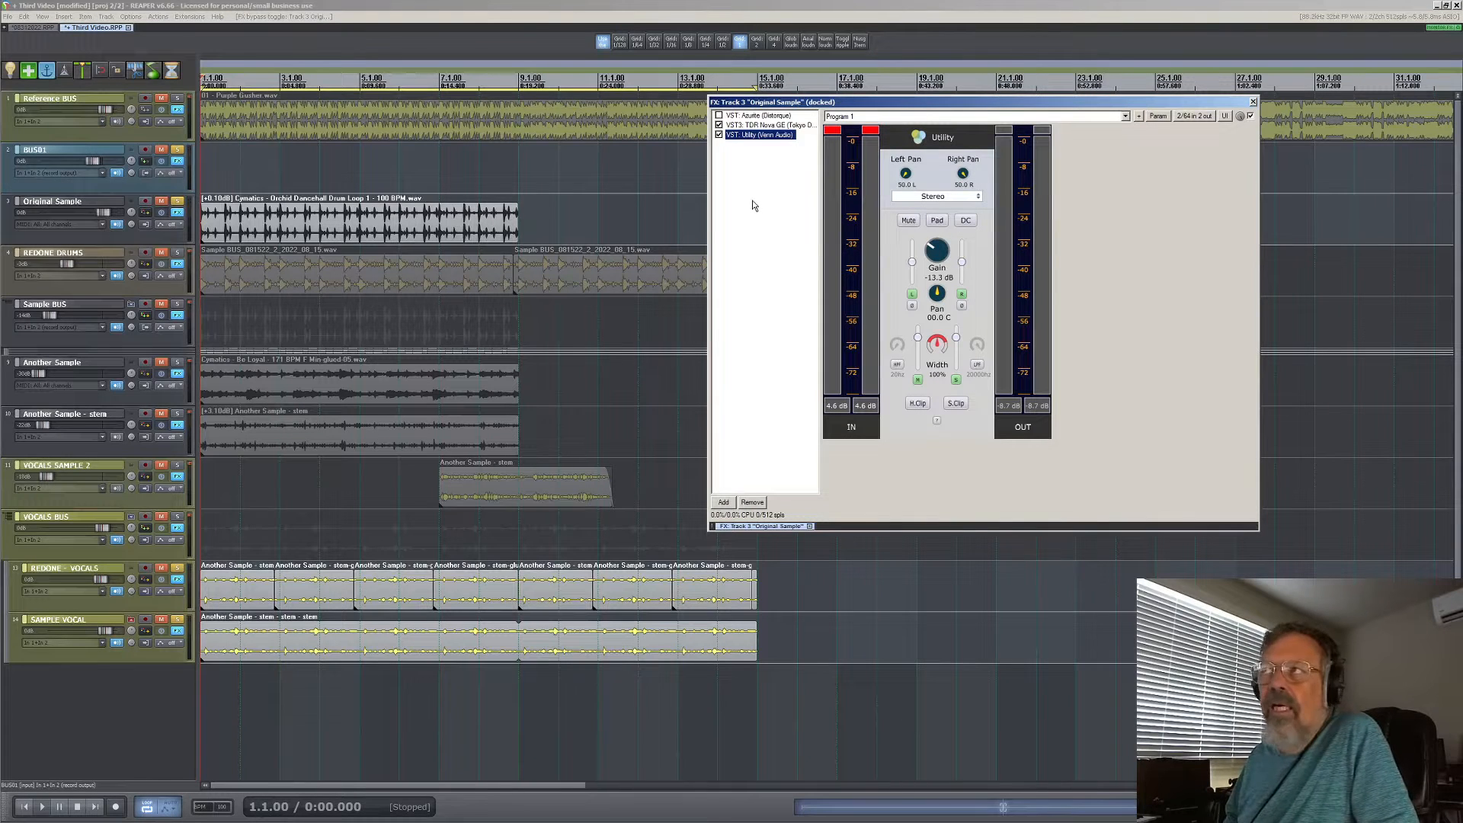
key(space)
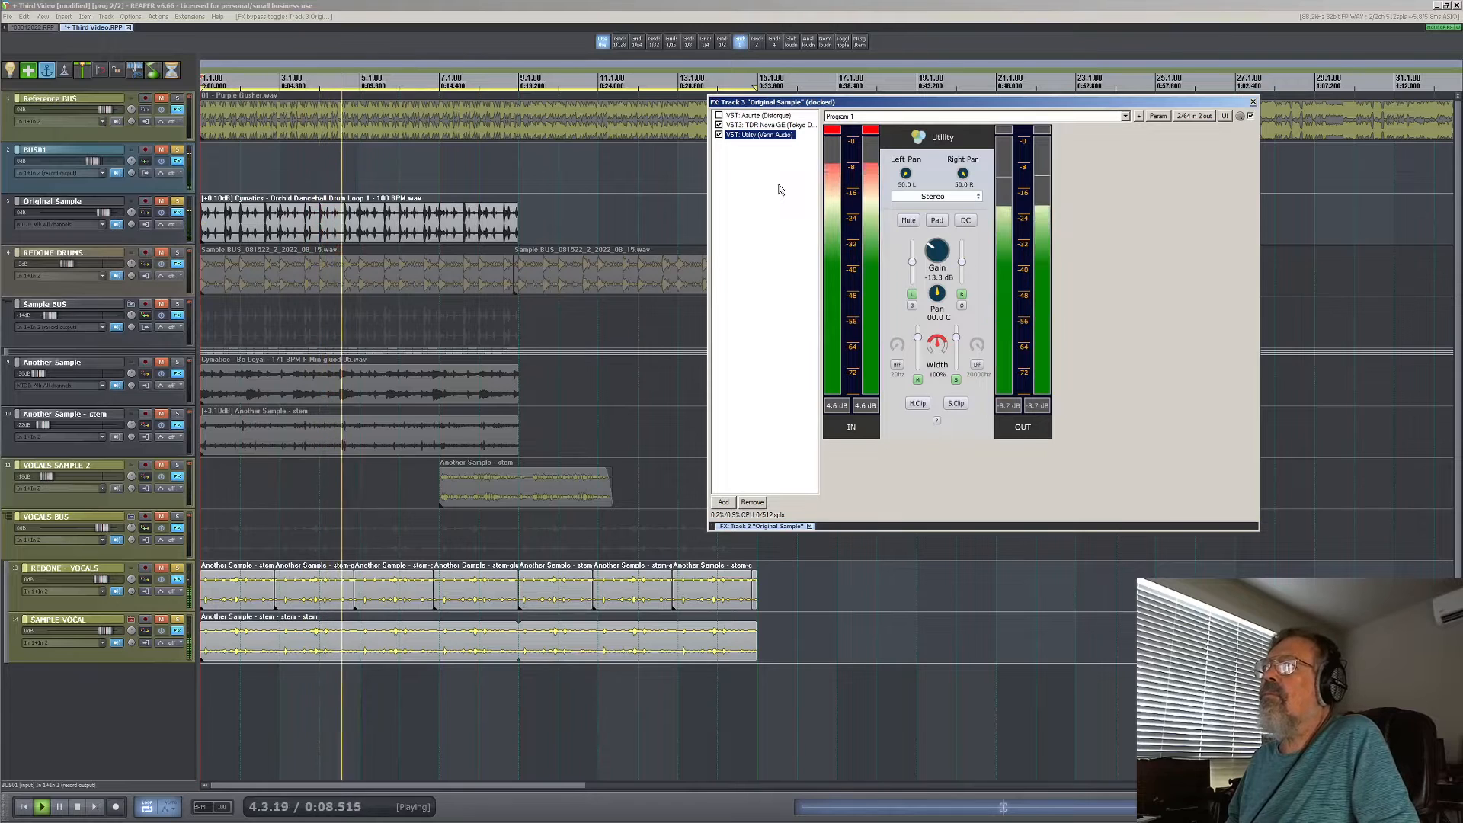
key(space)
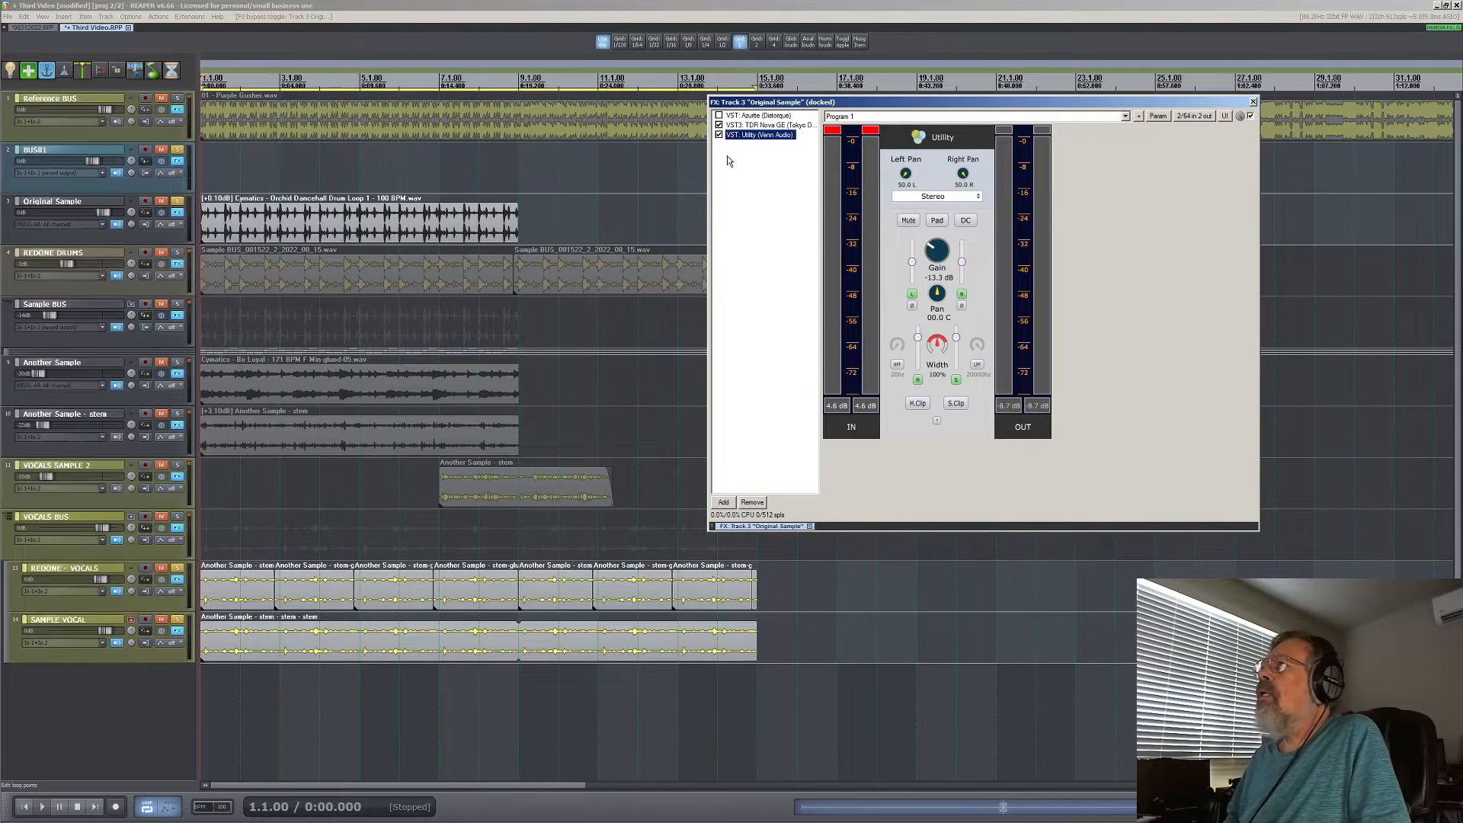
Re-enable Azurite on the Original Sample track, play the loop with the chorus and close the effects window.
click(747, 116)
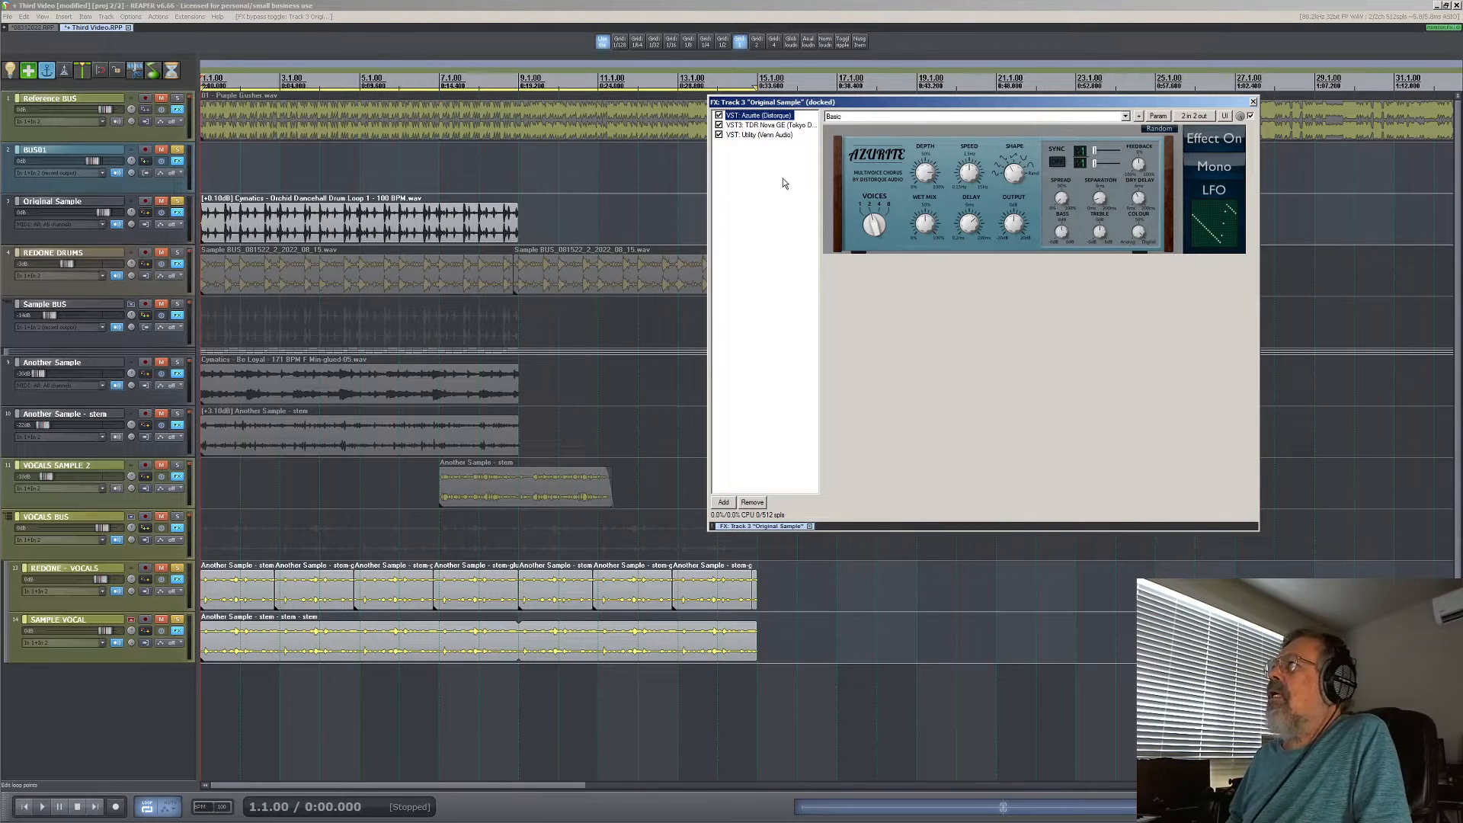
click(488, 15)
key(space)
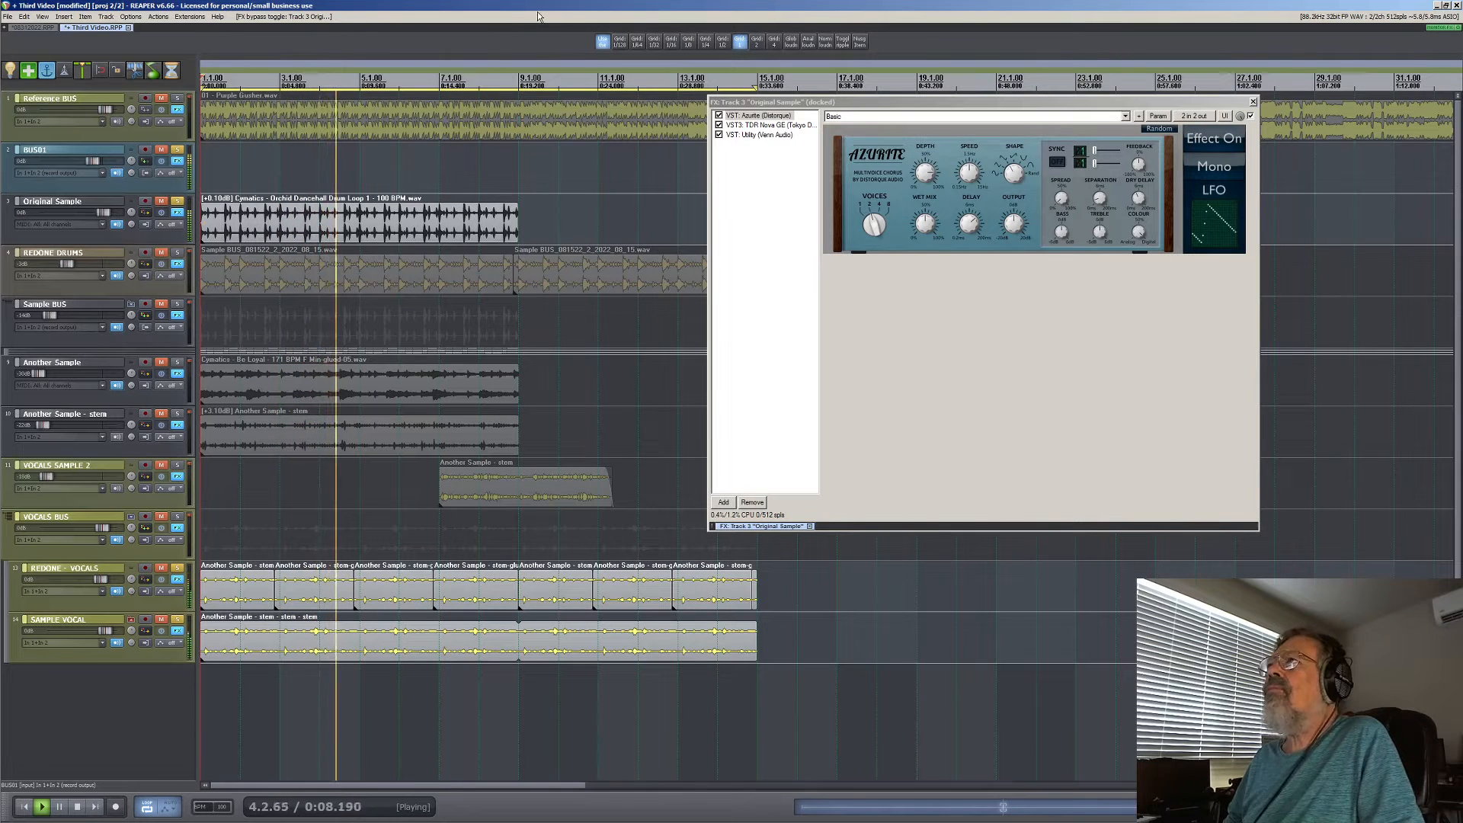
key(space)
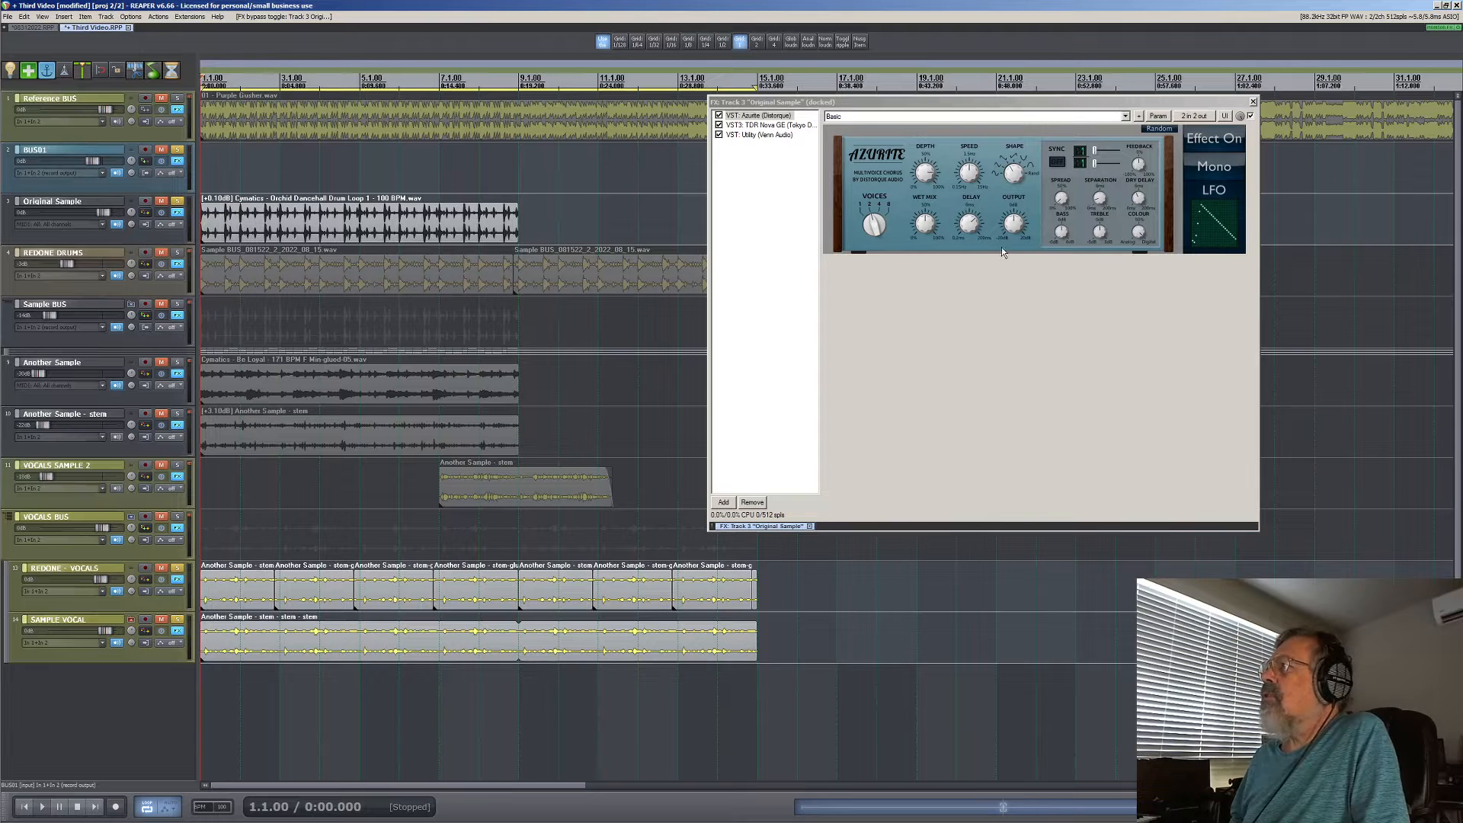
click(1253, 102)
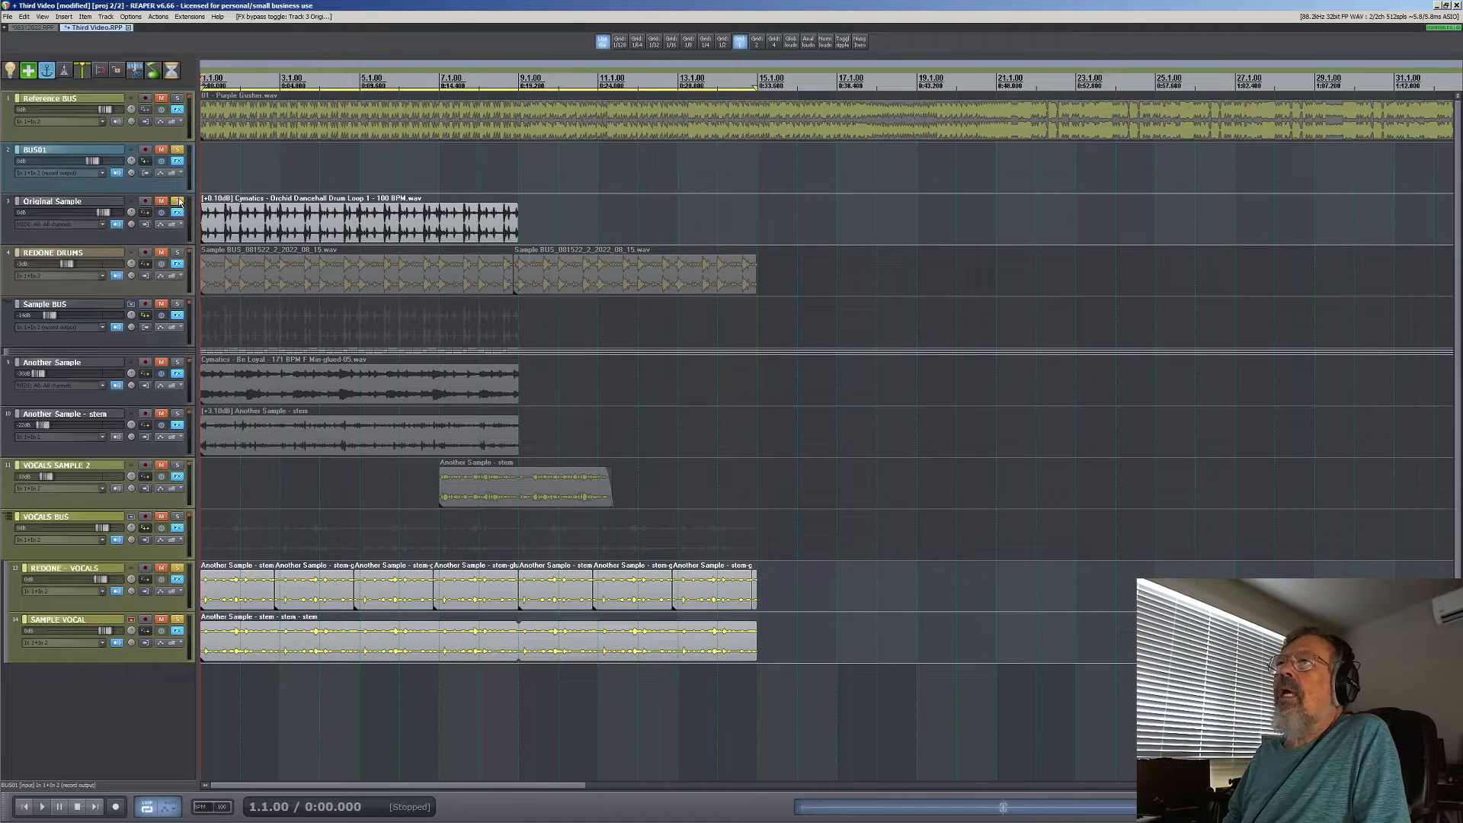
Move the solo from Original Sample to REDONE DRUMS and open the NanoDynamics effect on that track.
click(179, 201)
click(178, 253)
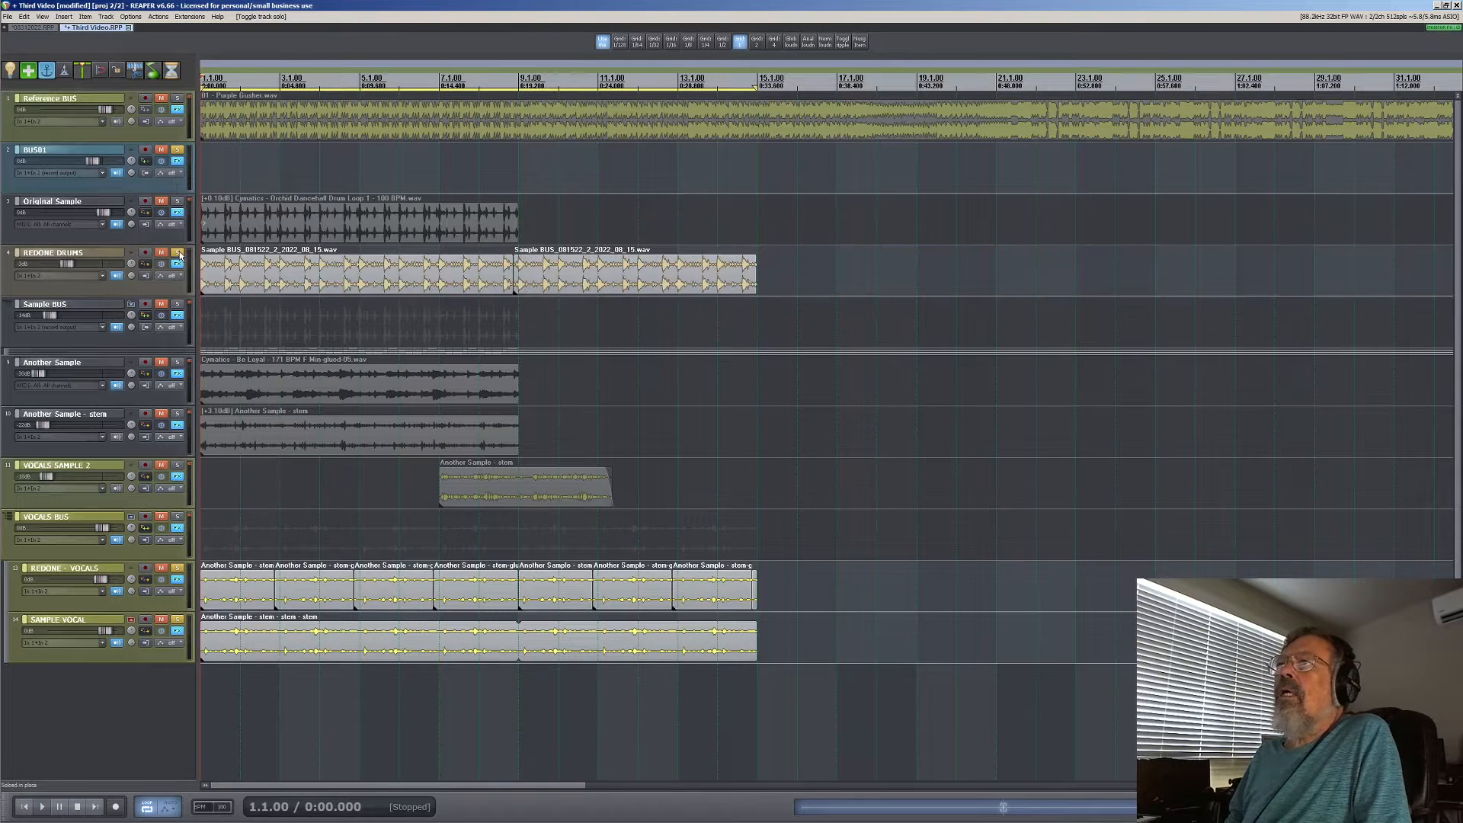
click(177, 264)
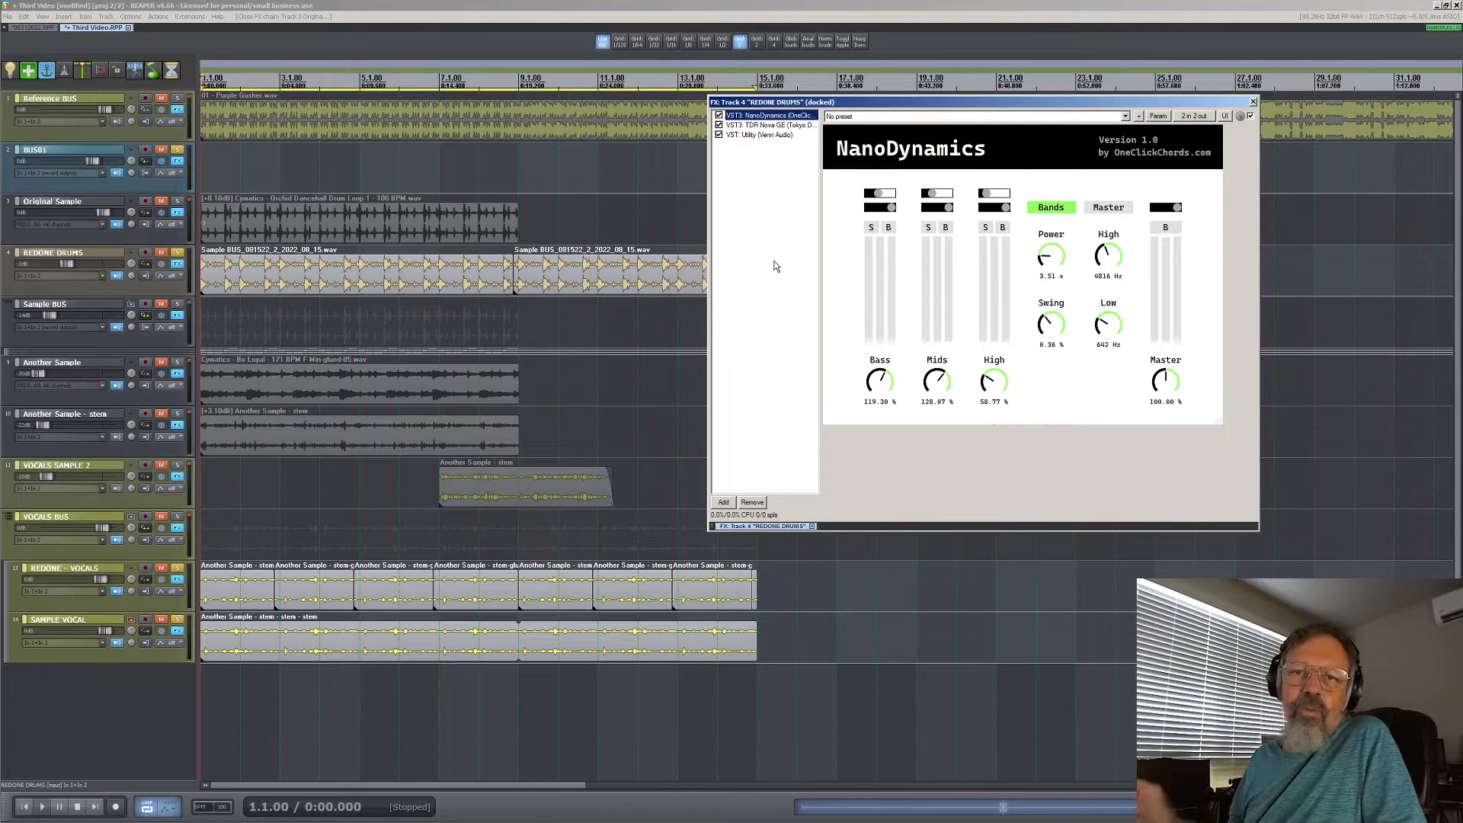
Solo Original Sample in place of REDONE DRUMS and play a short stretch for comparison.
click(178, 253)
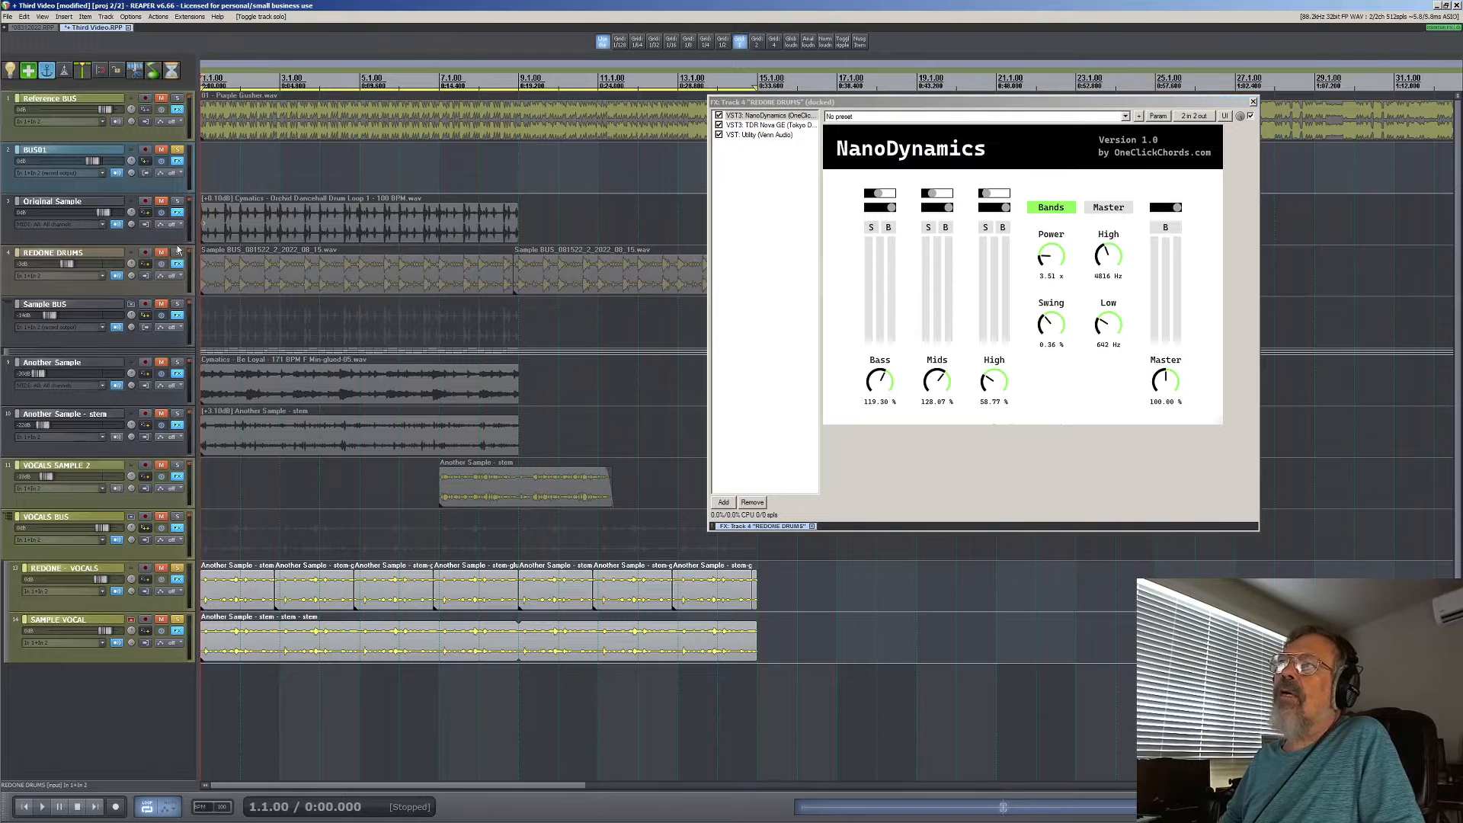
click(177, 201)
key(space)
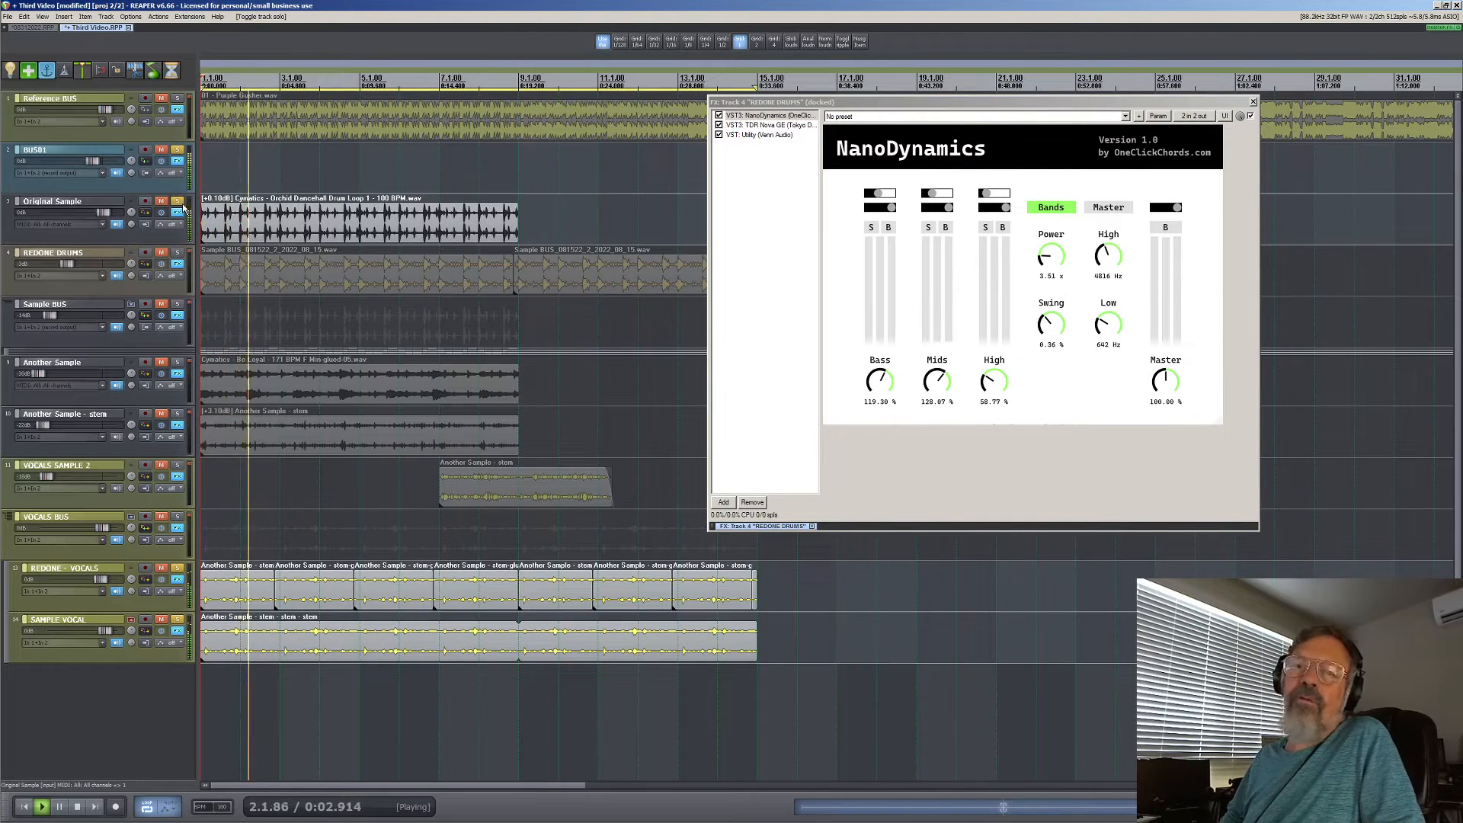
key(space)
Move the solo from Original Sample back to REDONE DRUMS and raise the REDONE DRUMS volume while it plays.
click(178, 201)
click(178, 252)
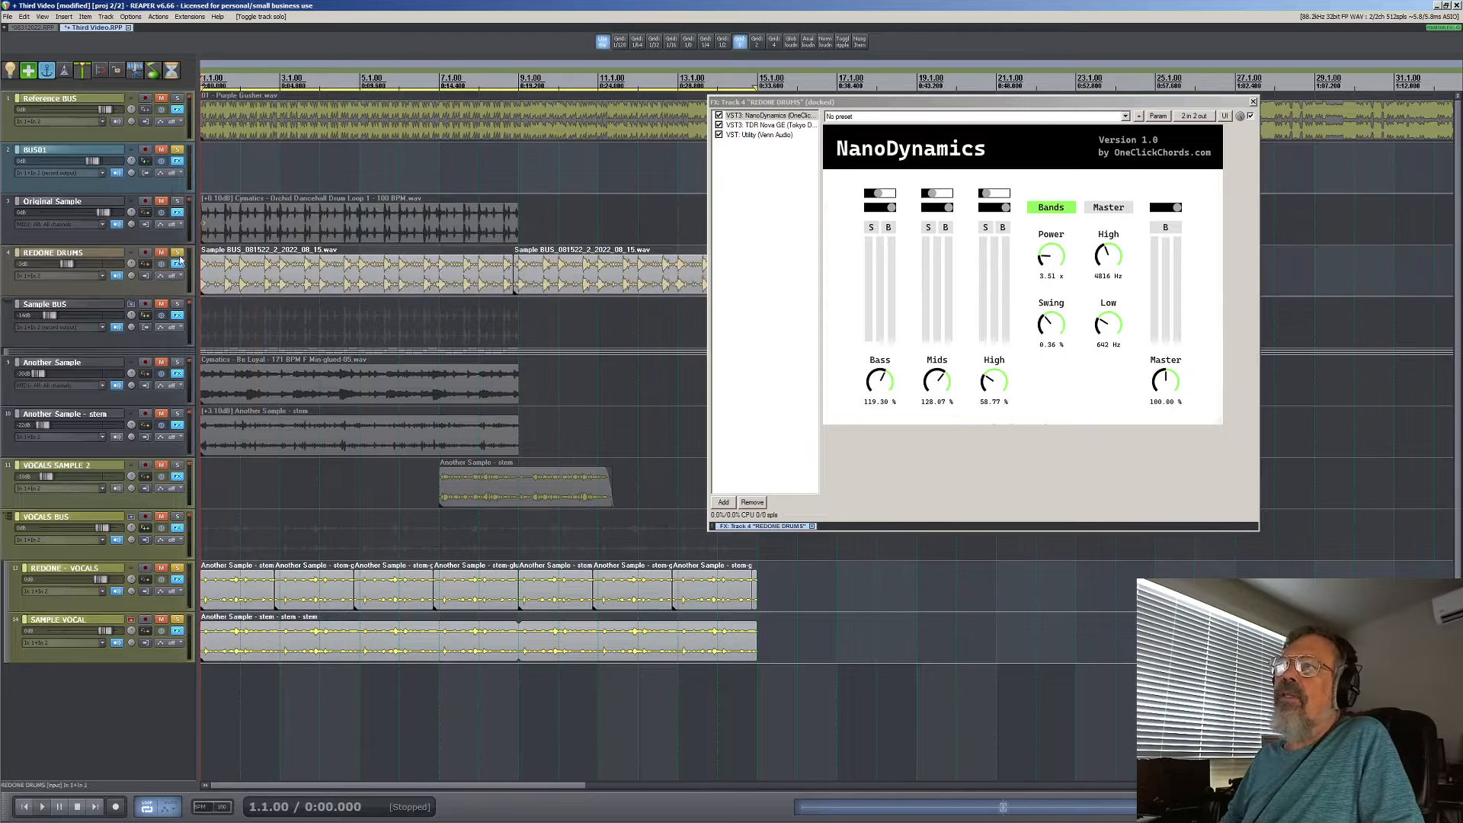
key(space)
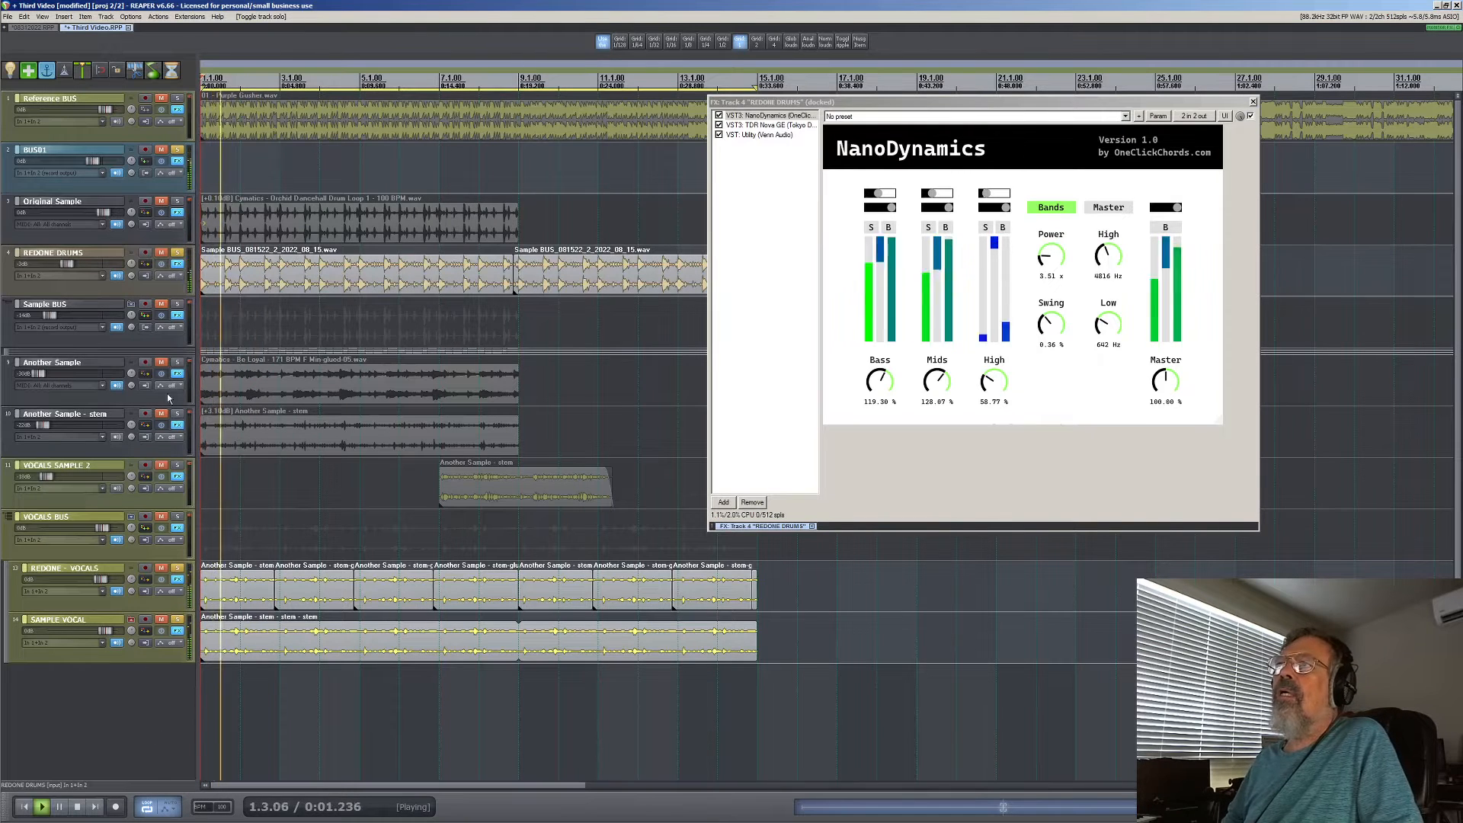
drag(70, 262, 87, 266)
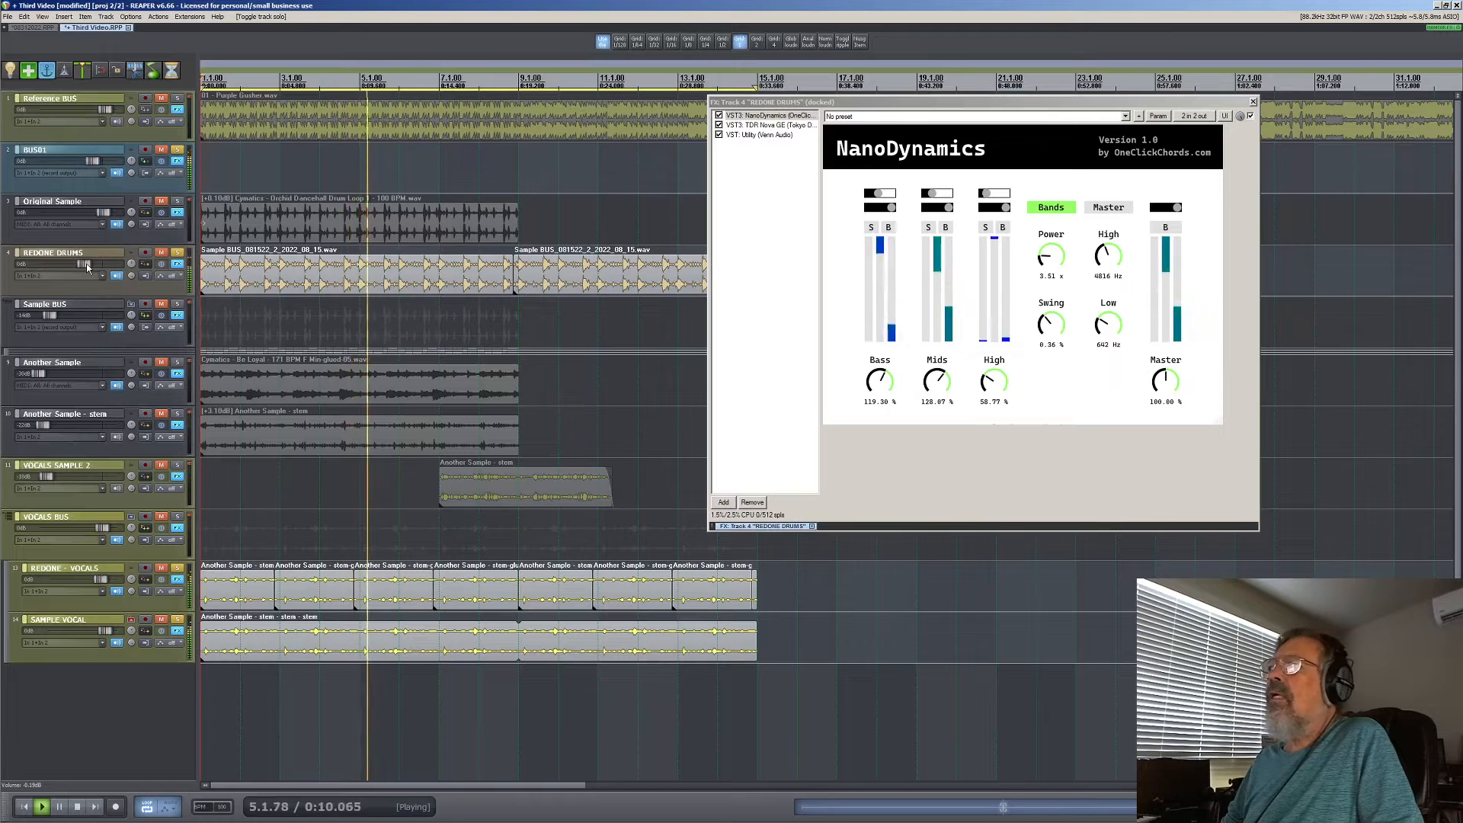
key(space)
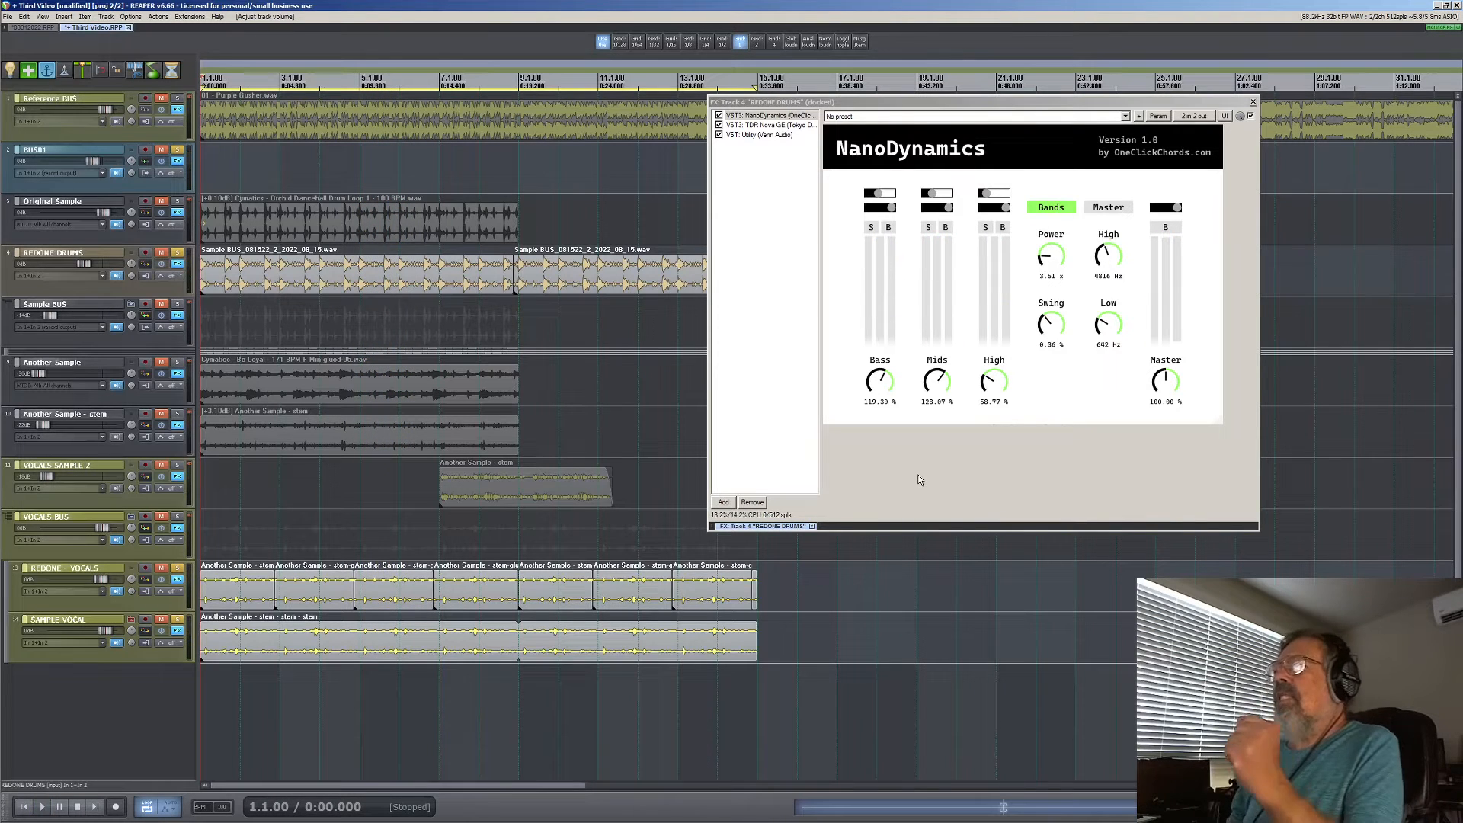
Audition the NanoDynamics Bass band's upper slider at minimum and maximum, return it to just below midway, and close the effects window.
click(879, 197)
click(880, 192)
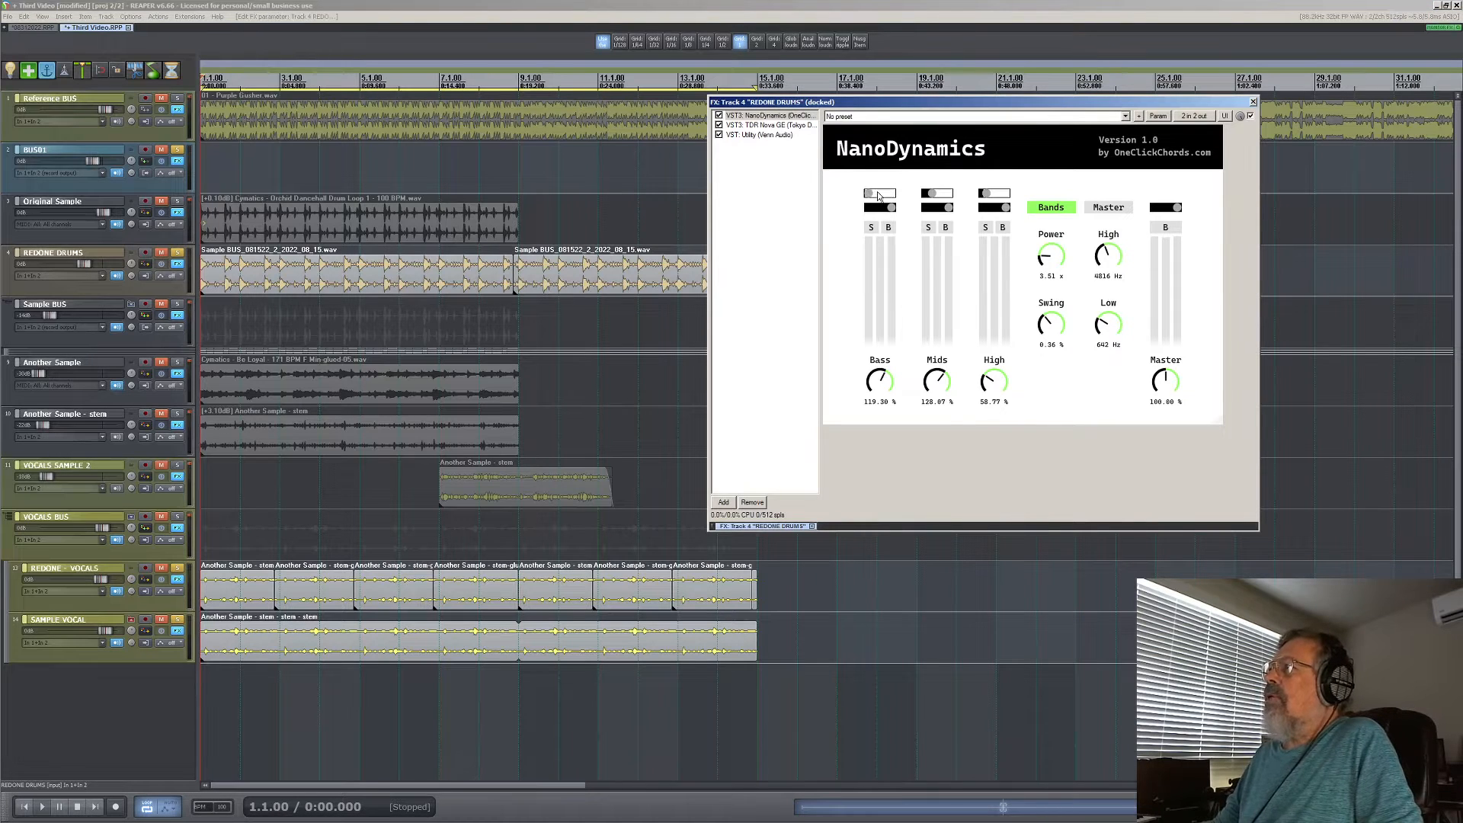
key(space)
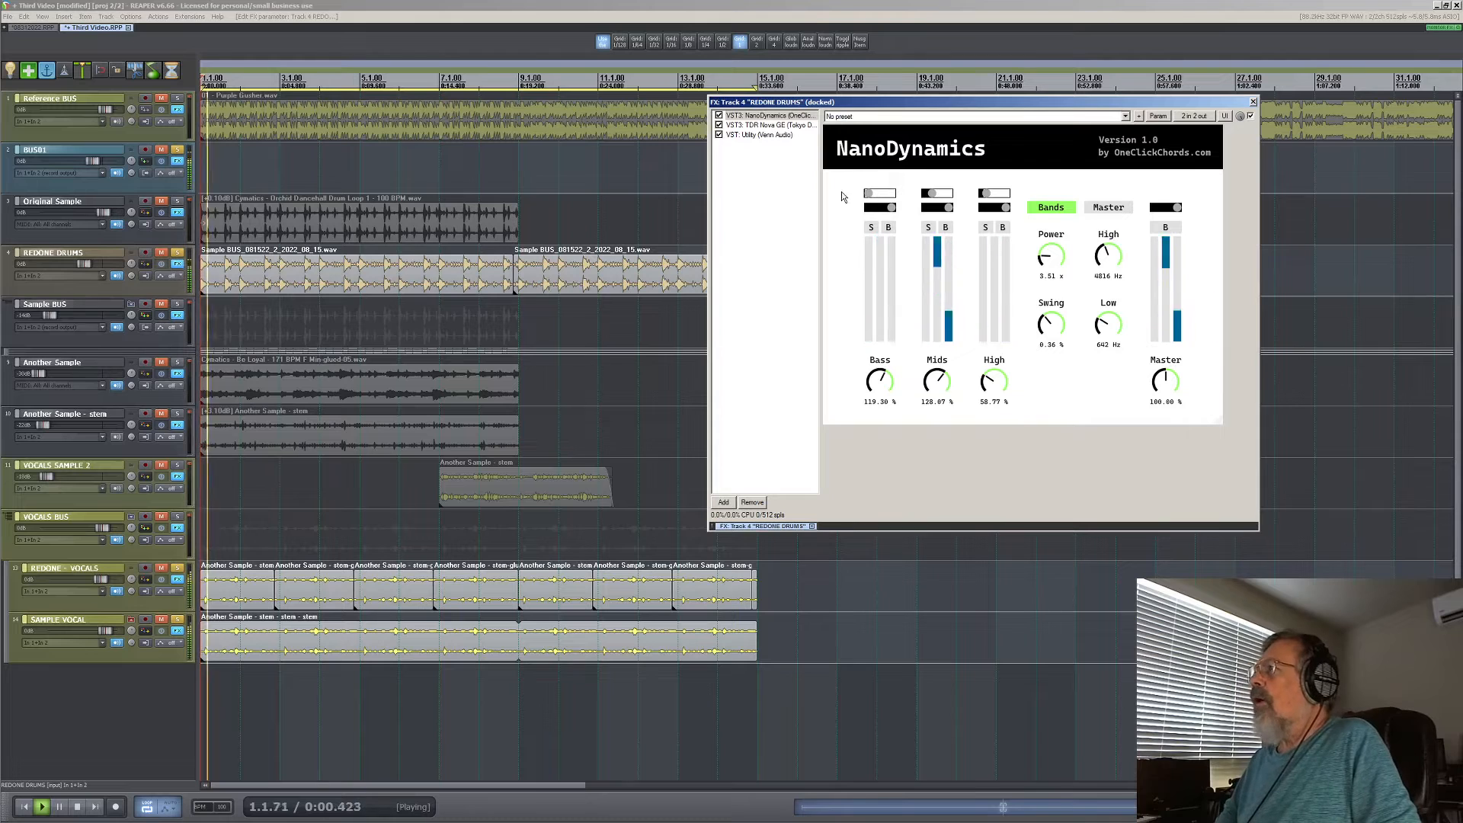
click(880, 193)
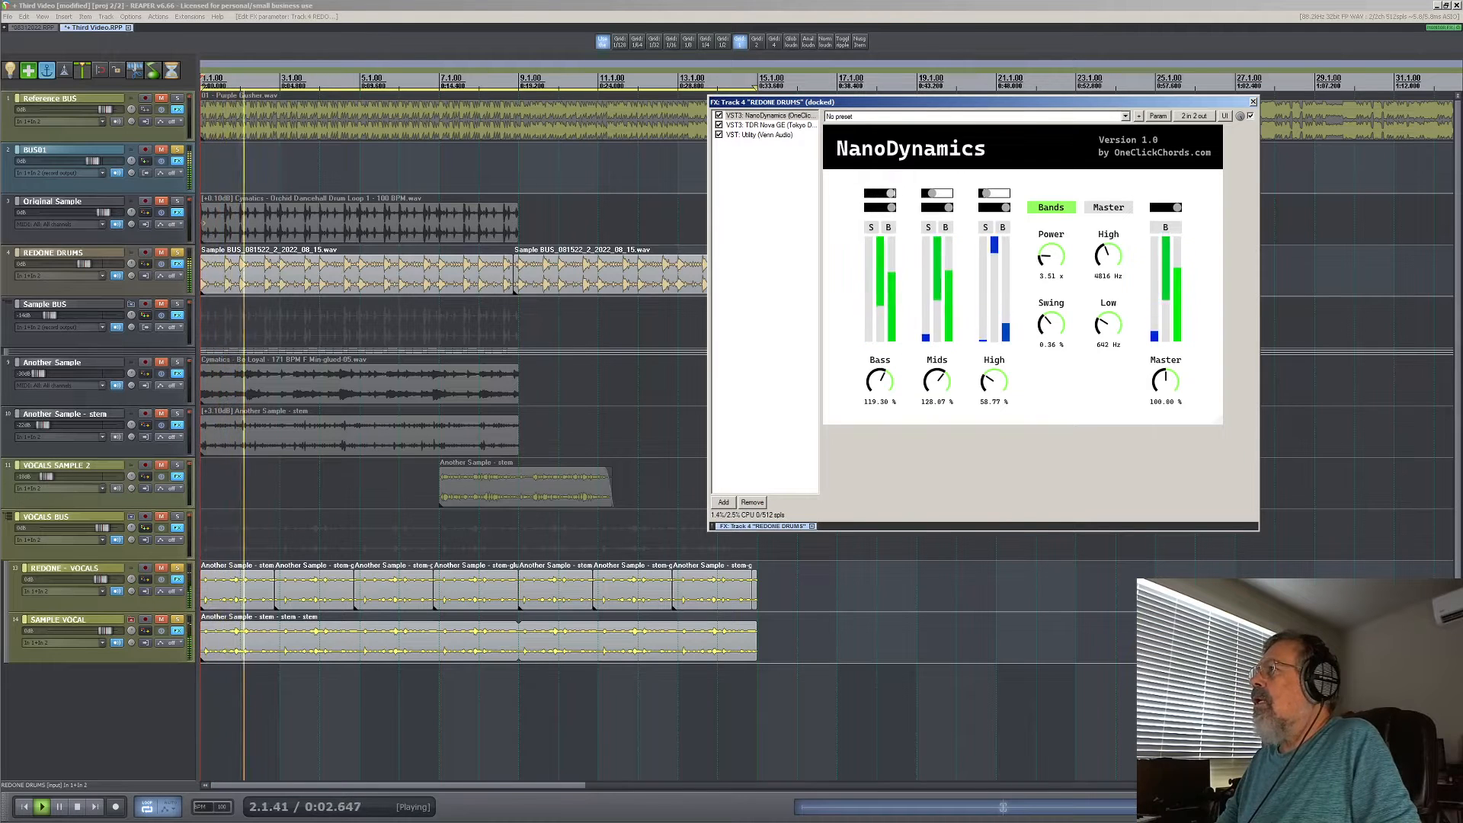
drag(892, 193, 878, 192)
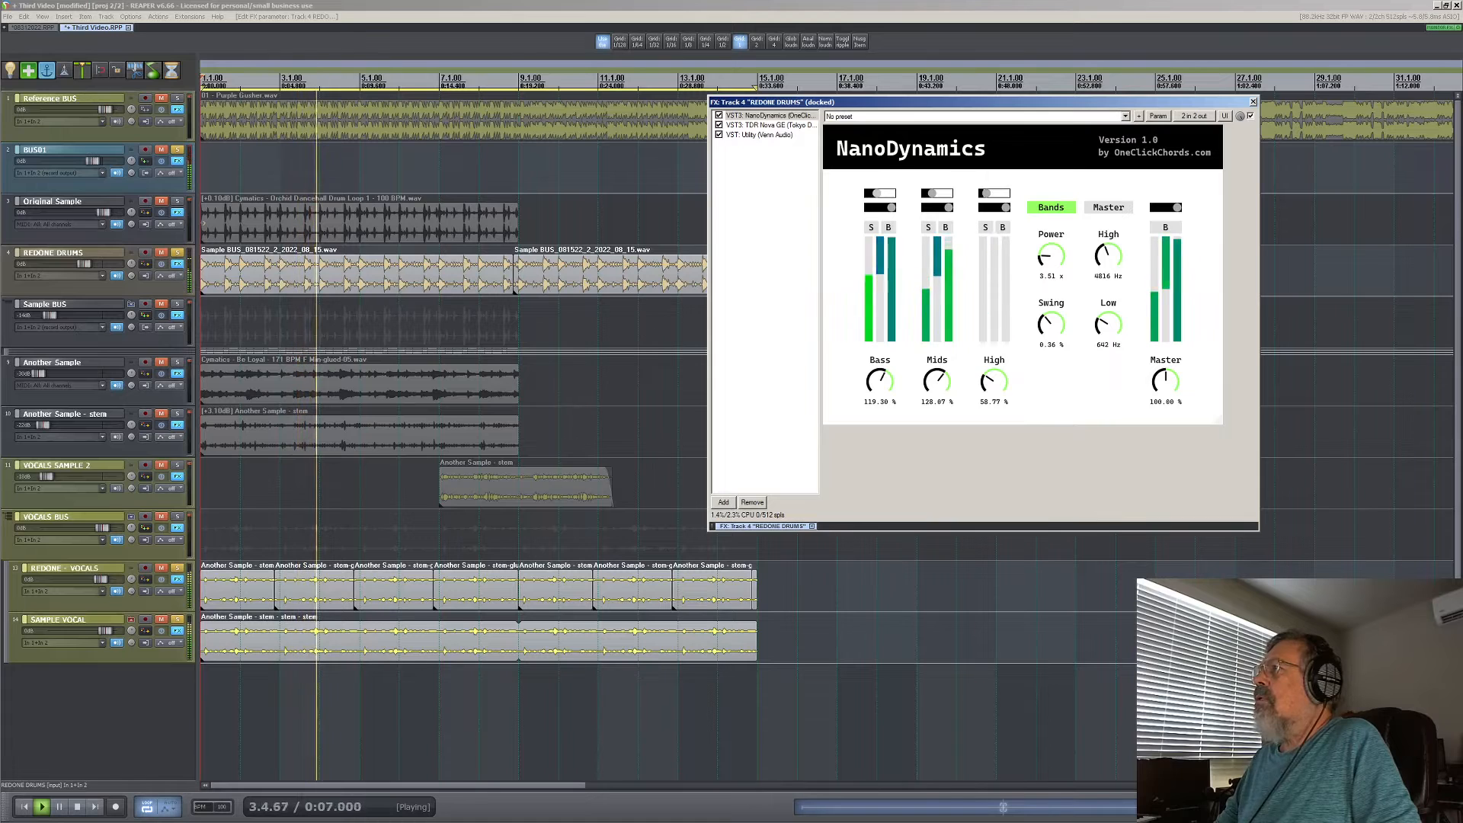
key(space)
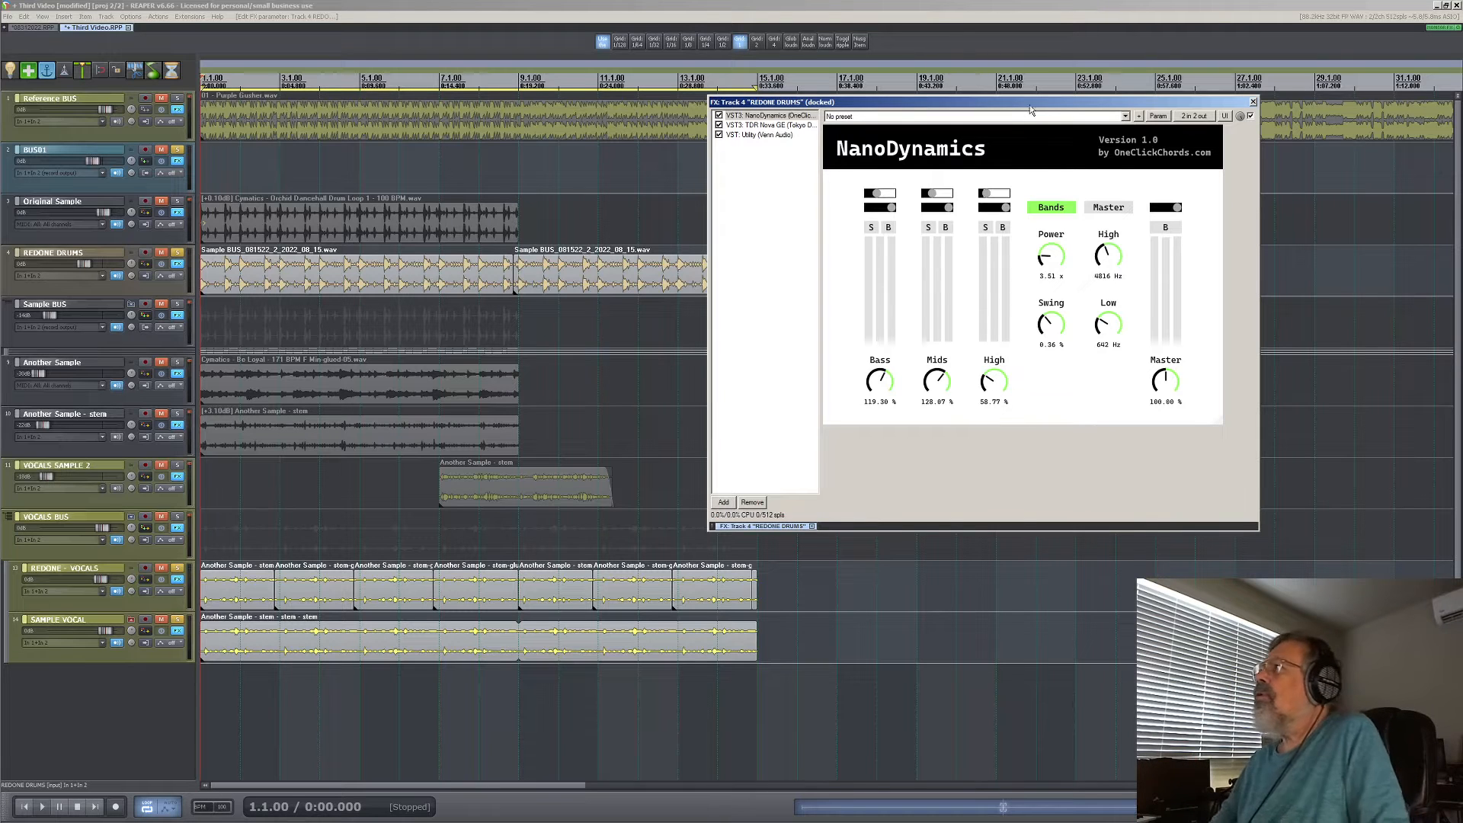
click(1253, 102)
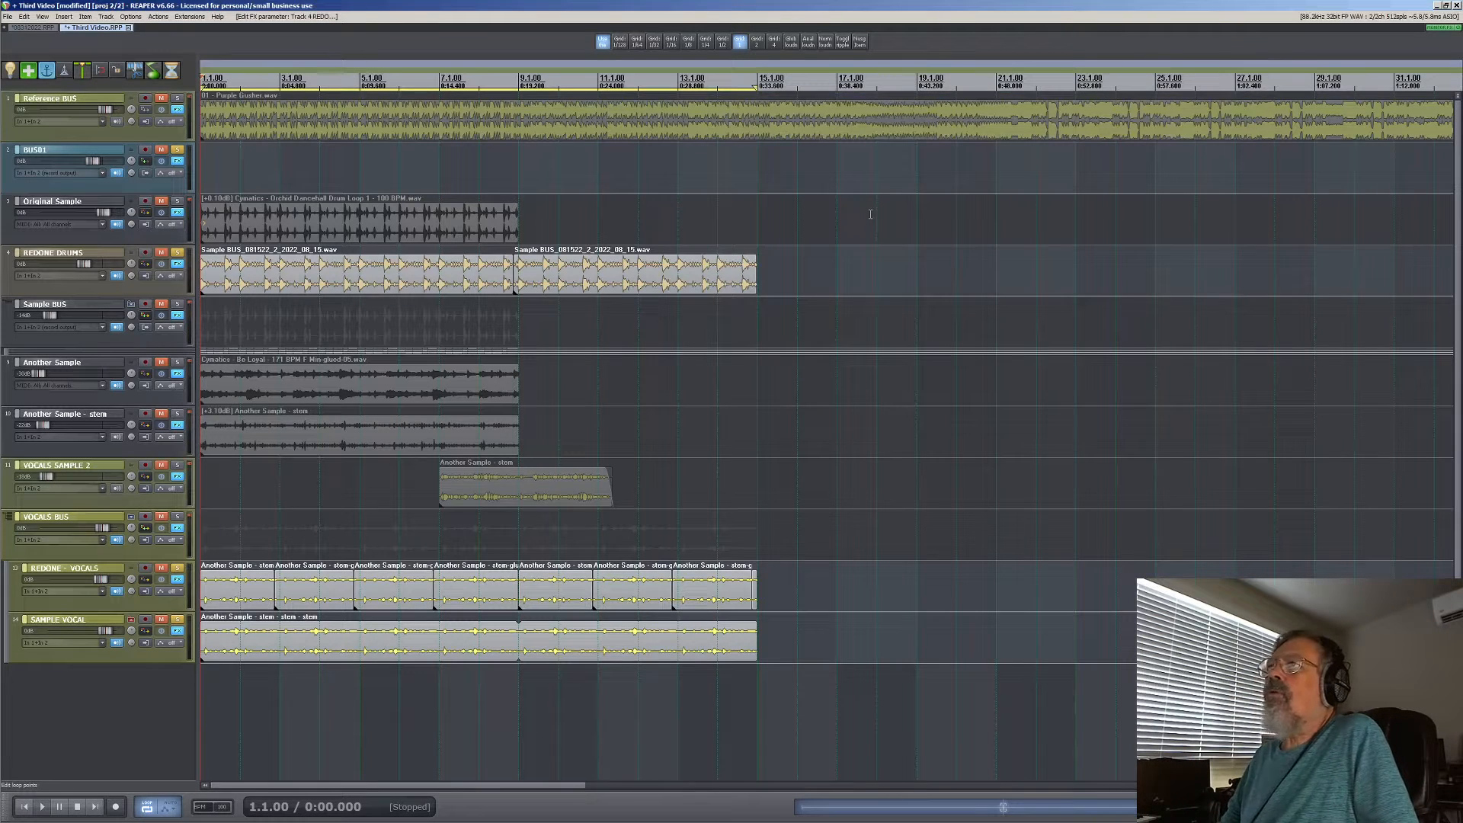
Solo Another Sample in place of REDONE DRUMS, play it and raise its track volume.
click(179, 253)
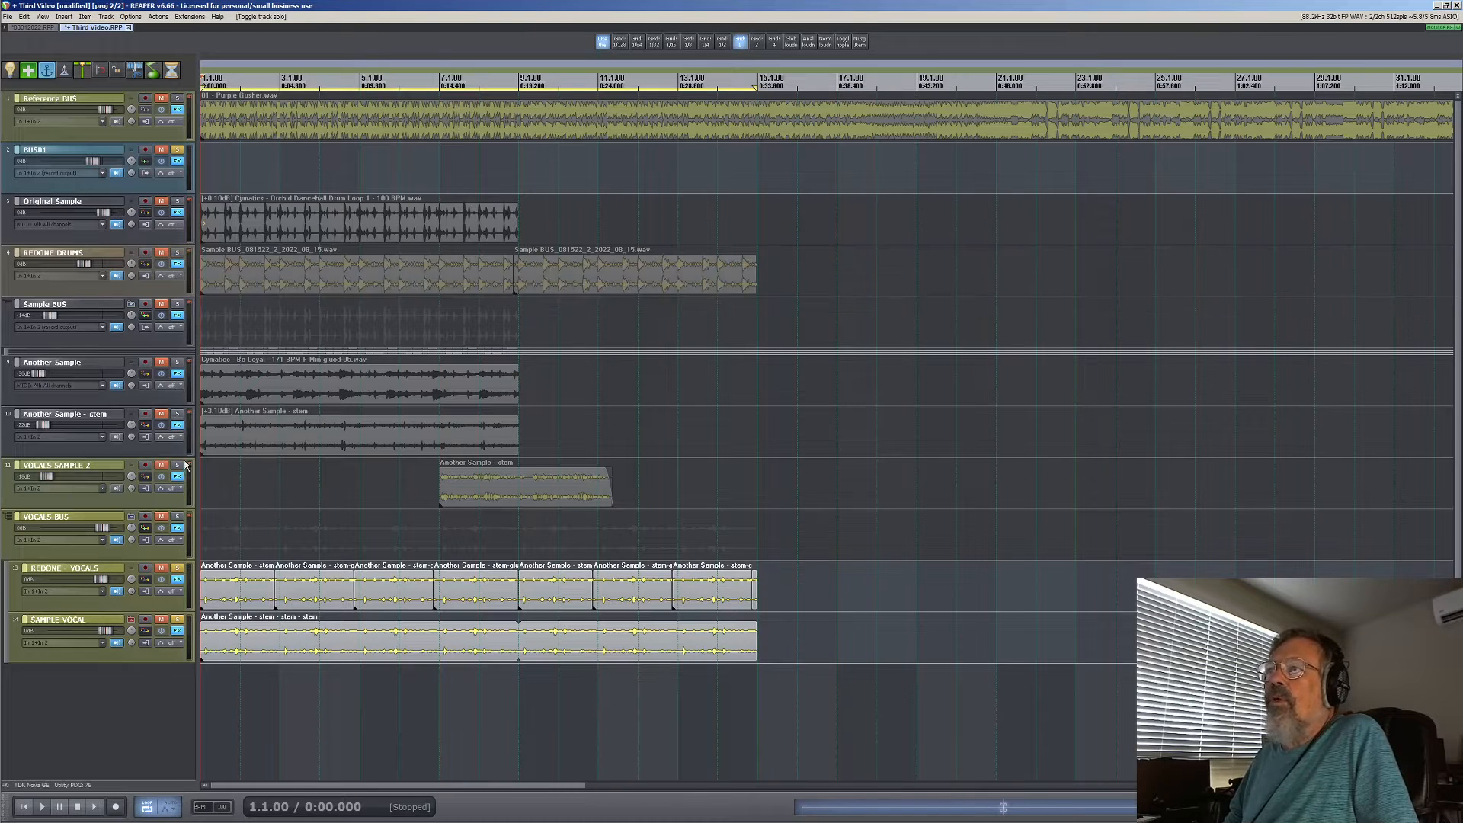
click(178, 363)
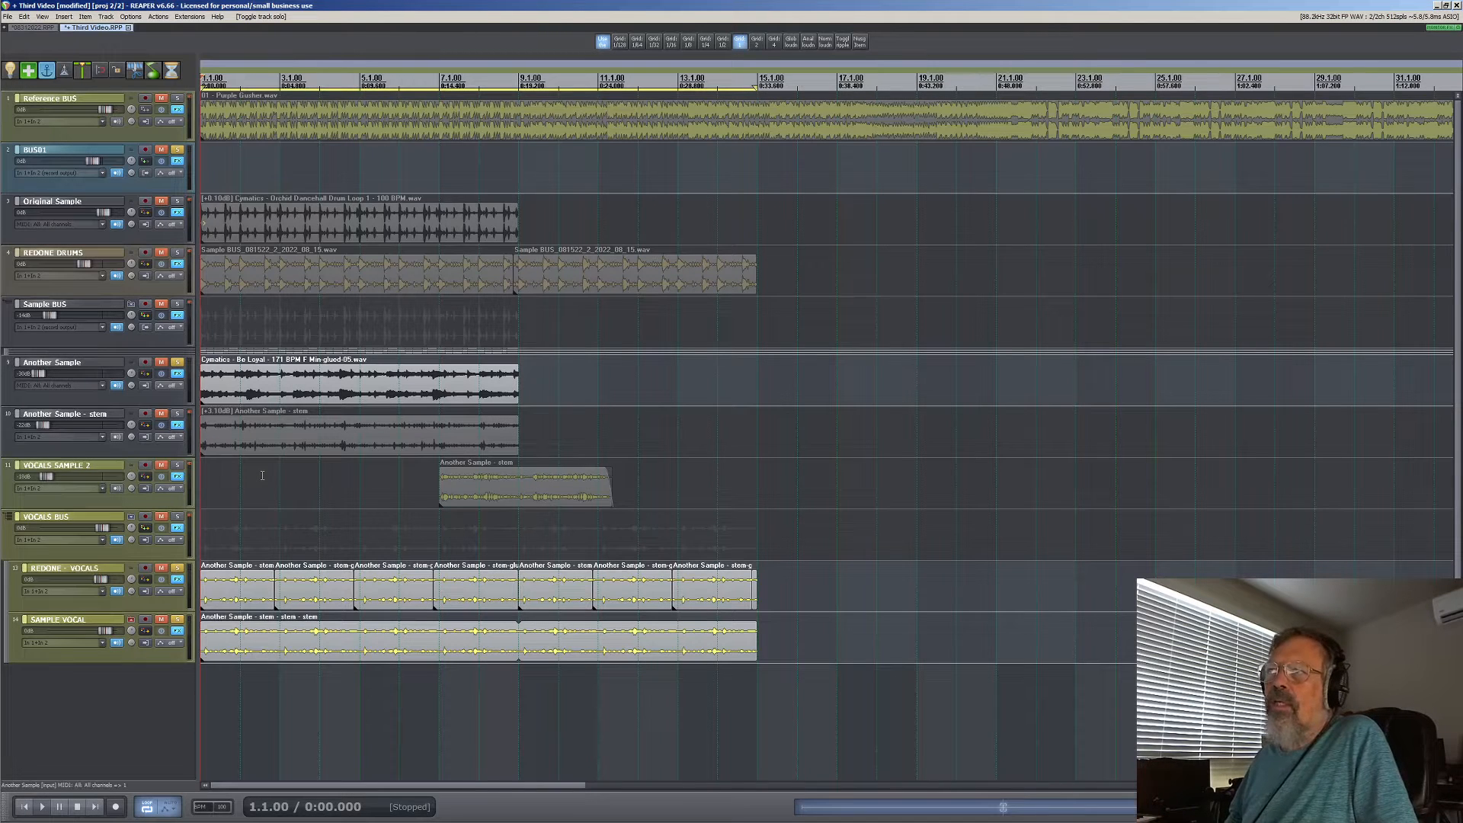
key(space)
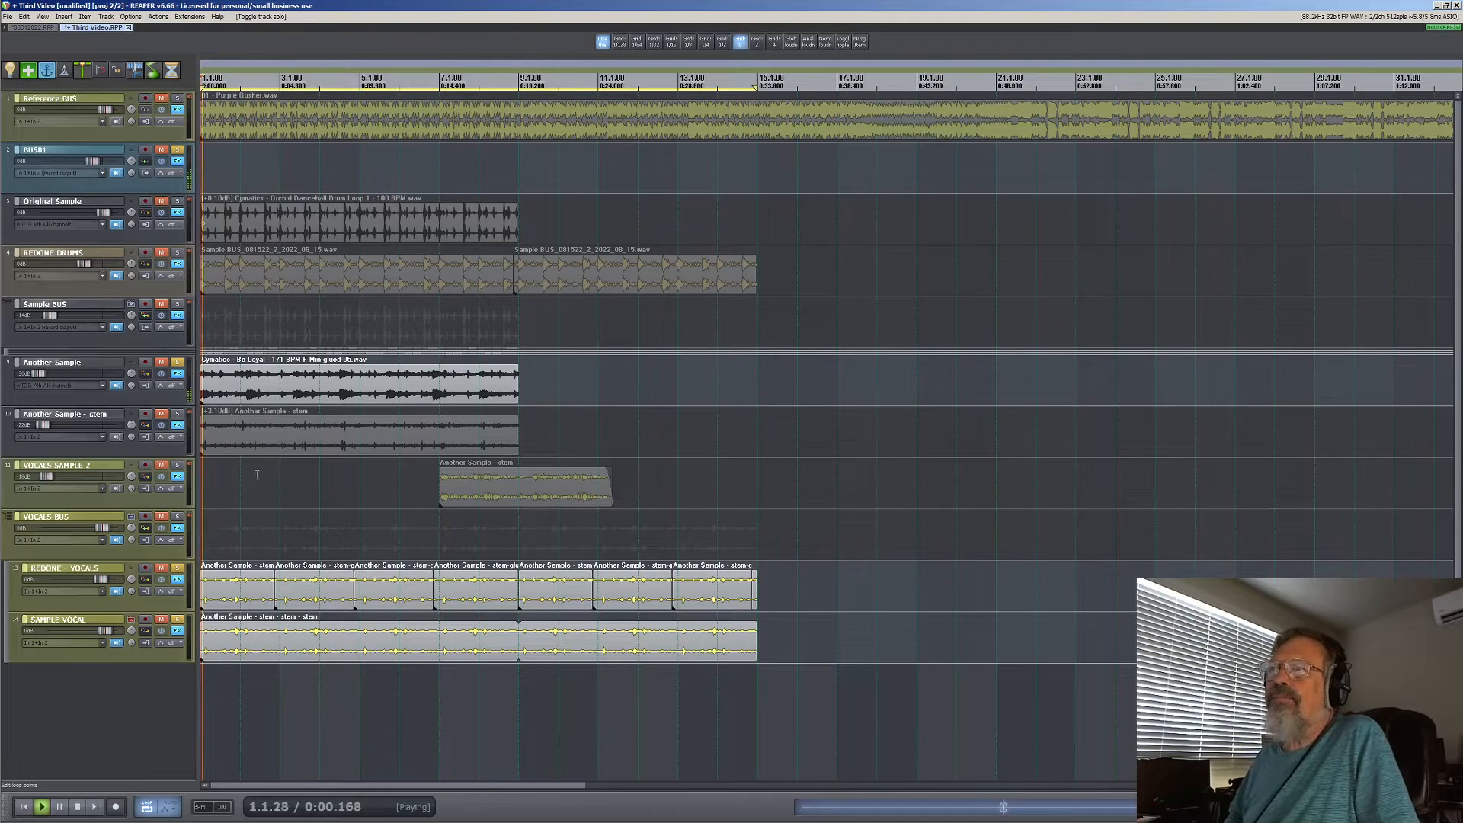
drag(38, 374, 61, 390)
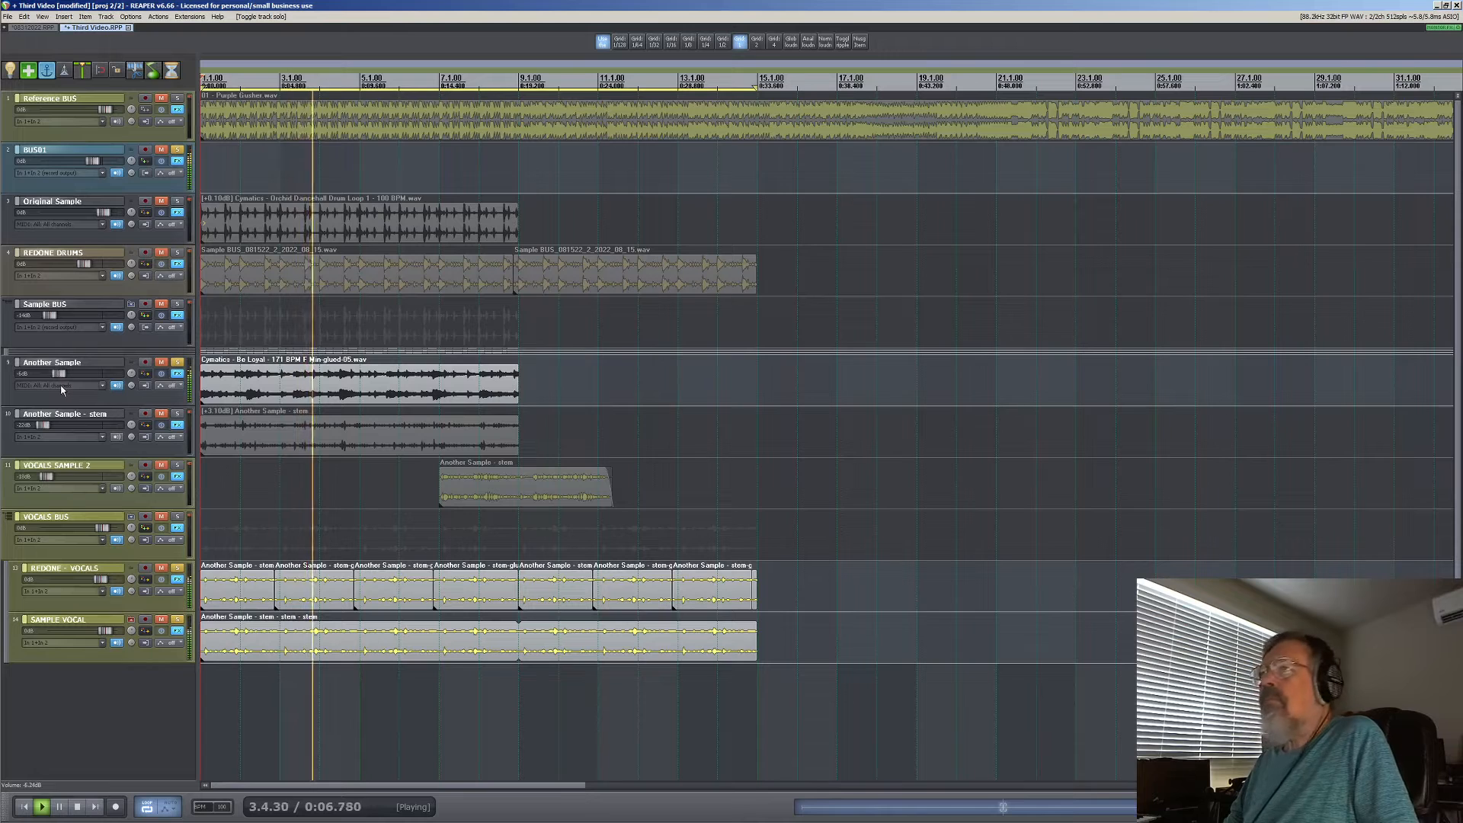
Open Another Sample's effects, stop playback, examine the ReaEQ curve and close the effects window.
click(175, 375)
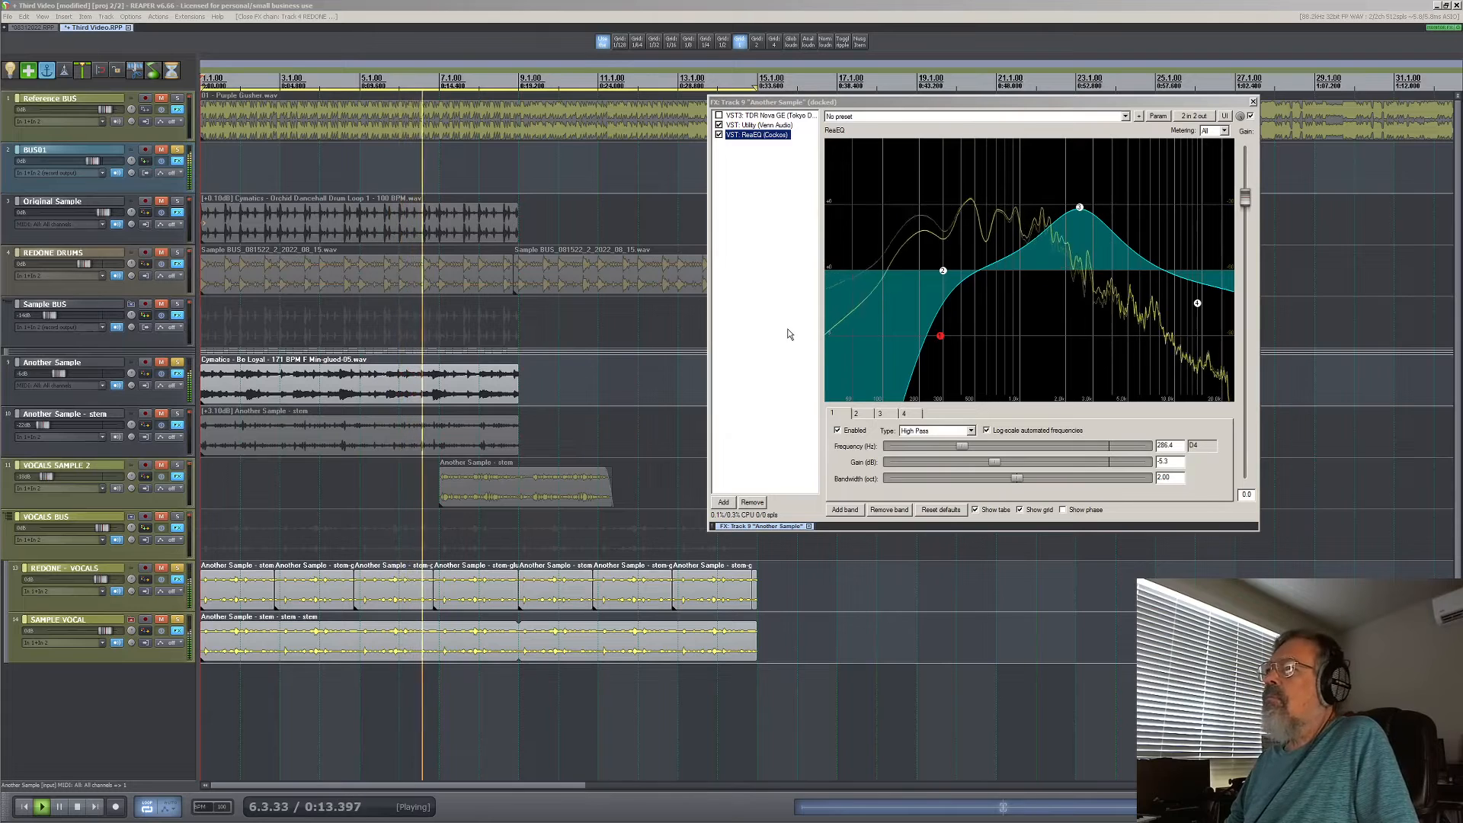
key(space)
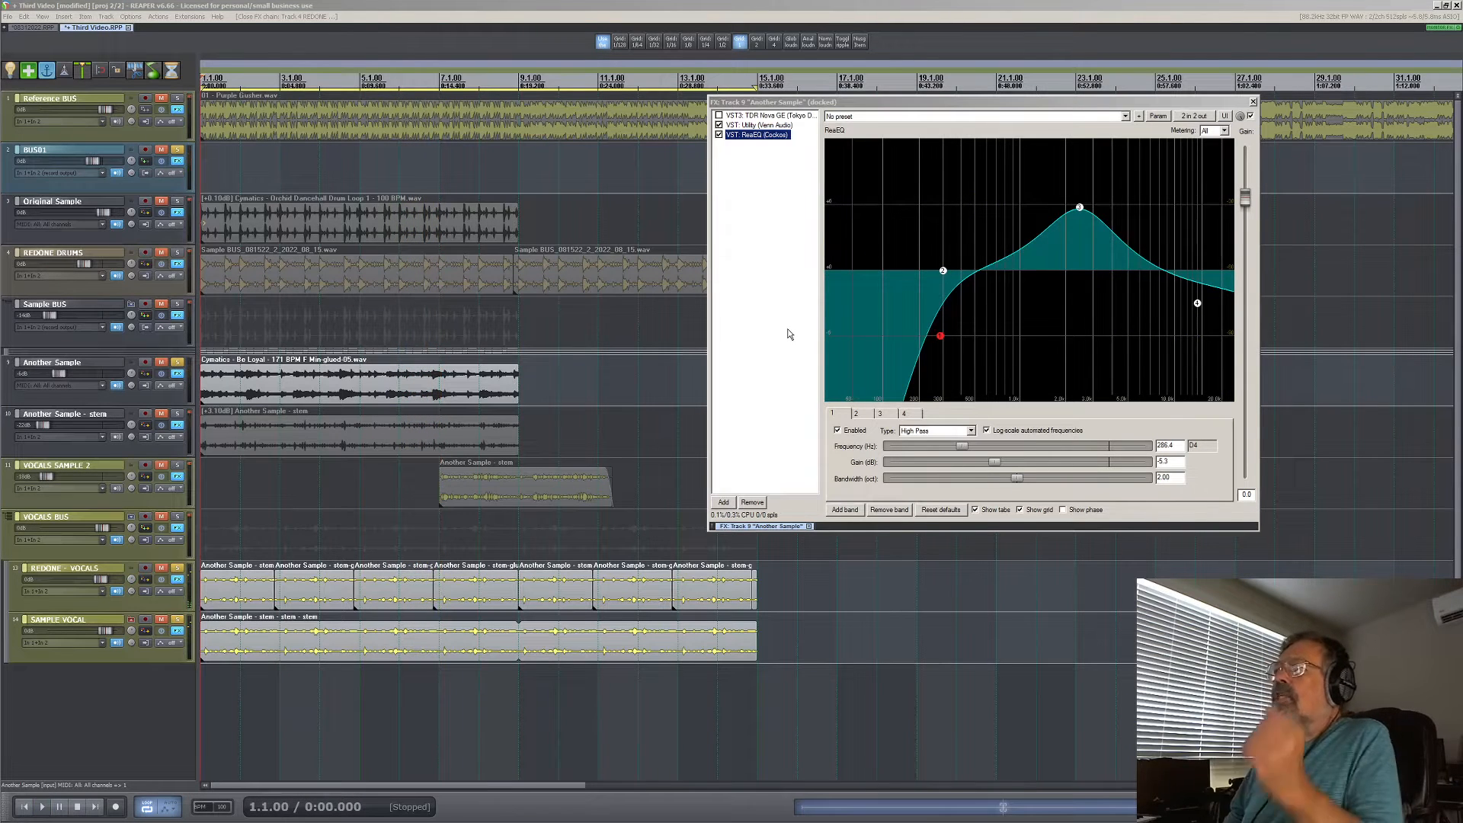
mouse_move(1082, 212)
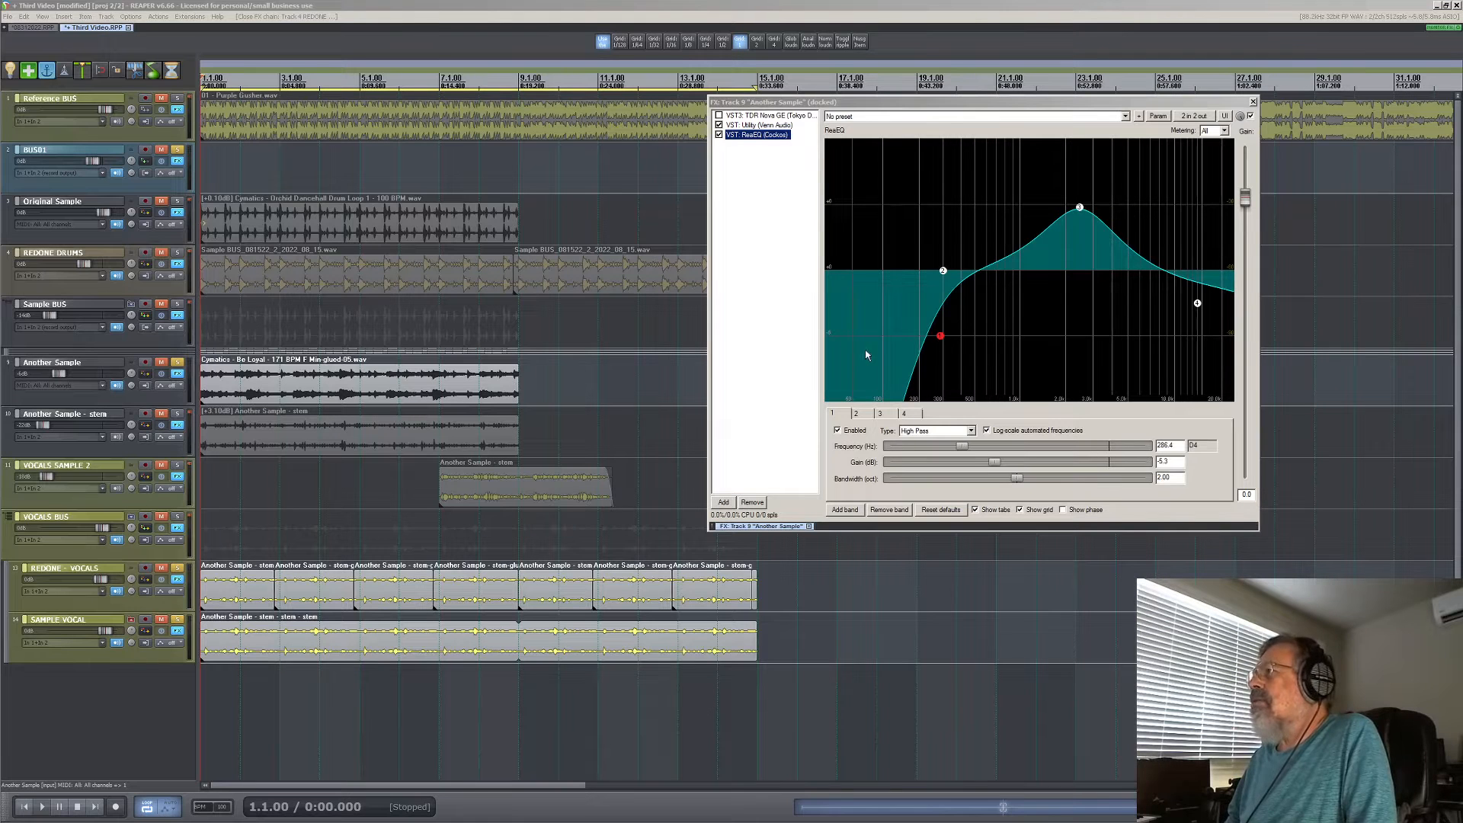
click(1253, 101)
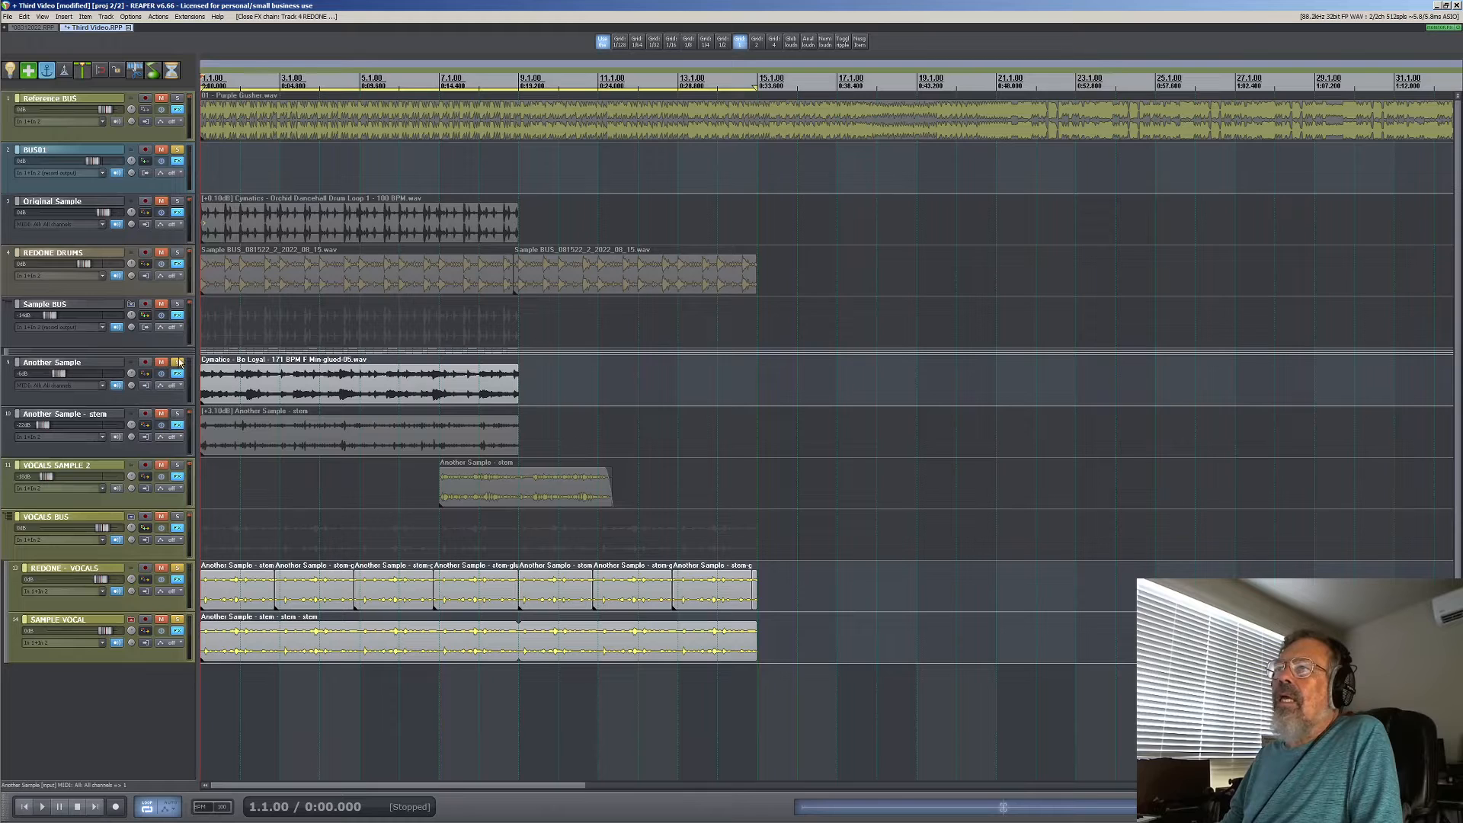
Solo VOCALS BUS in place of Another Sample and play the vocals.
click(177, 364)
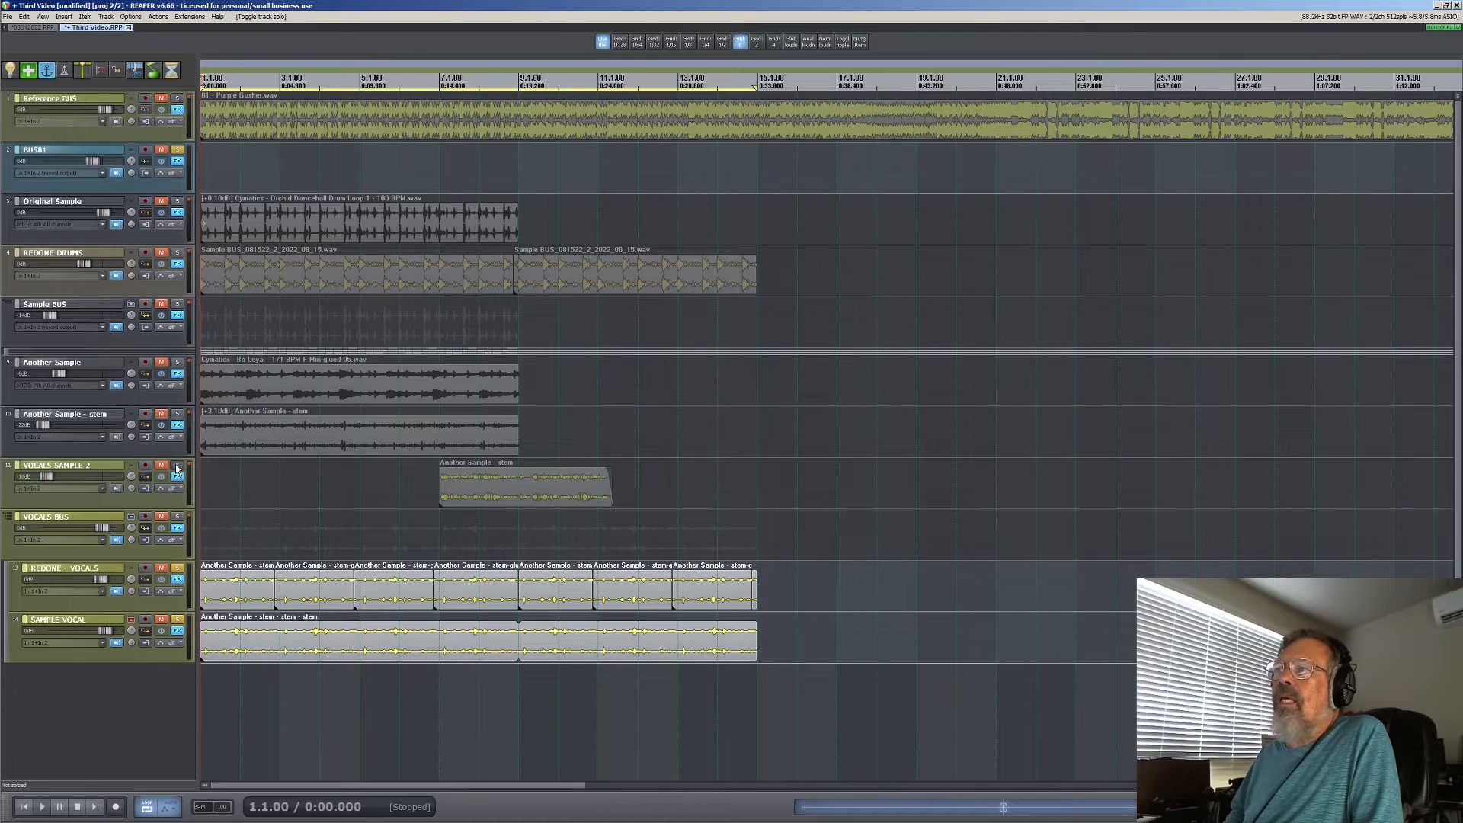
click(177, 466)
click(180, 467)
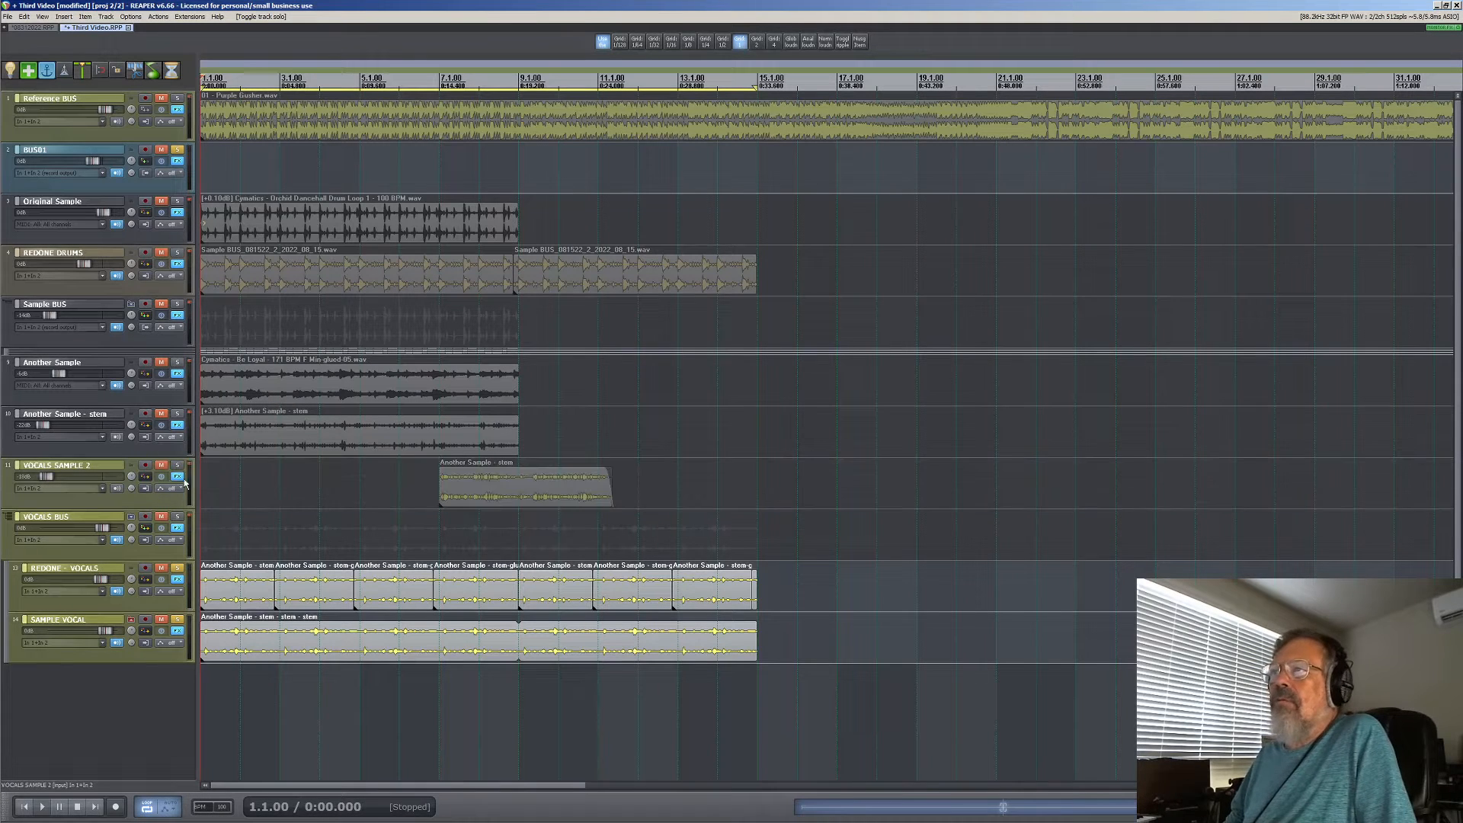
click(179, 518)
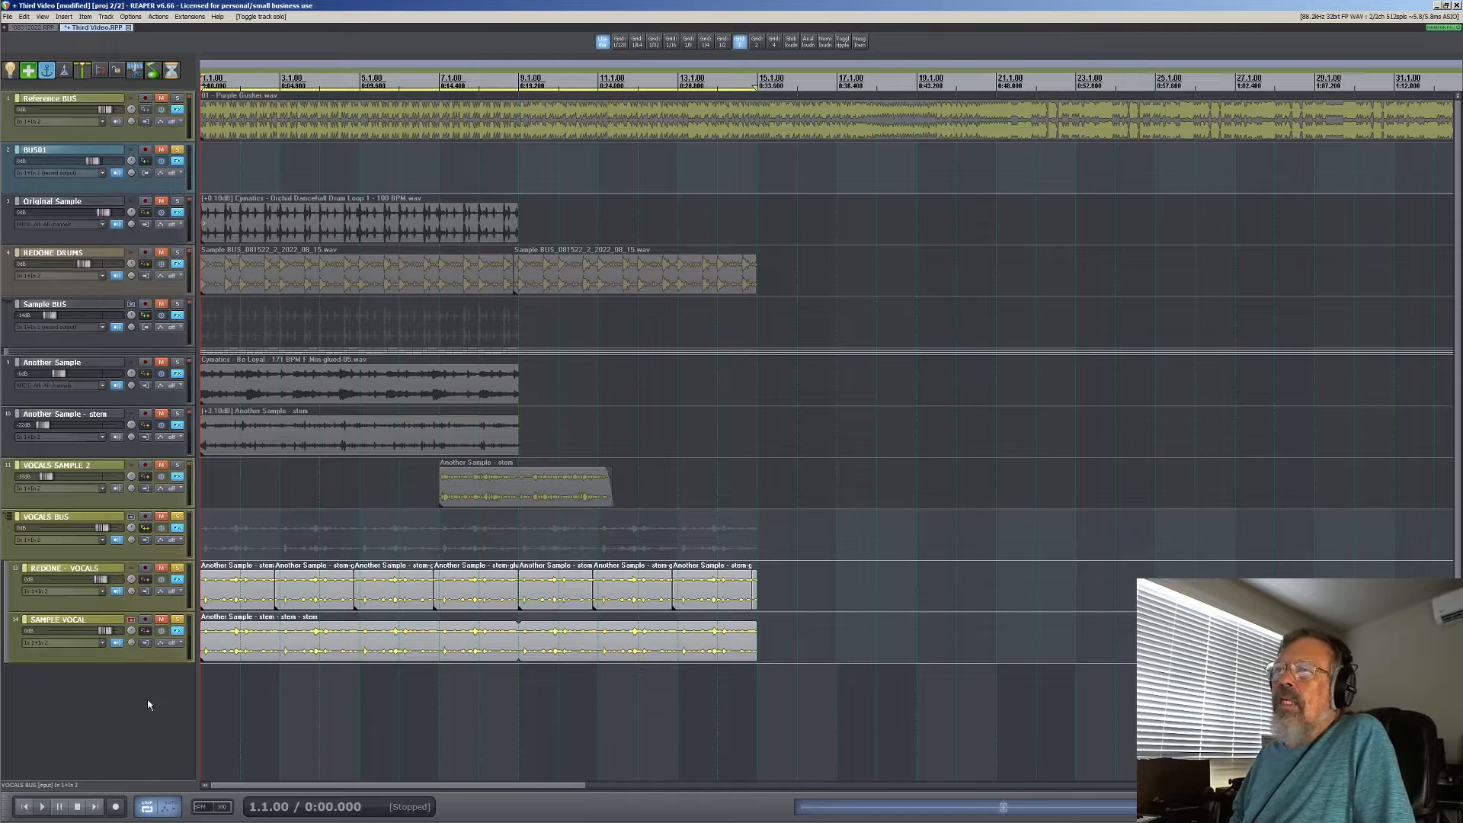
key(space)
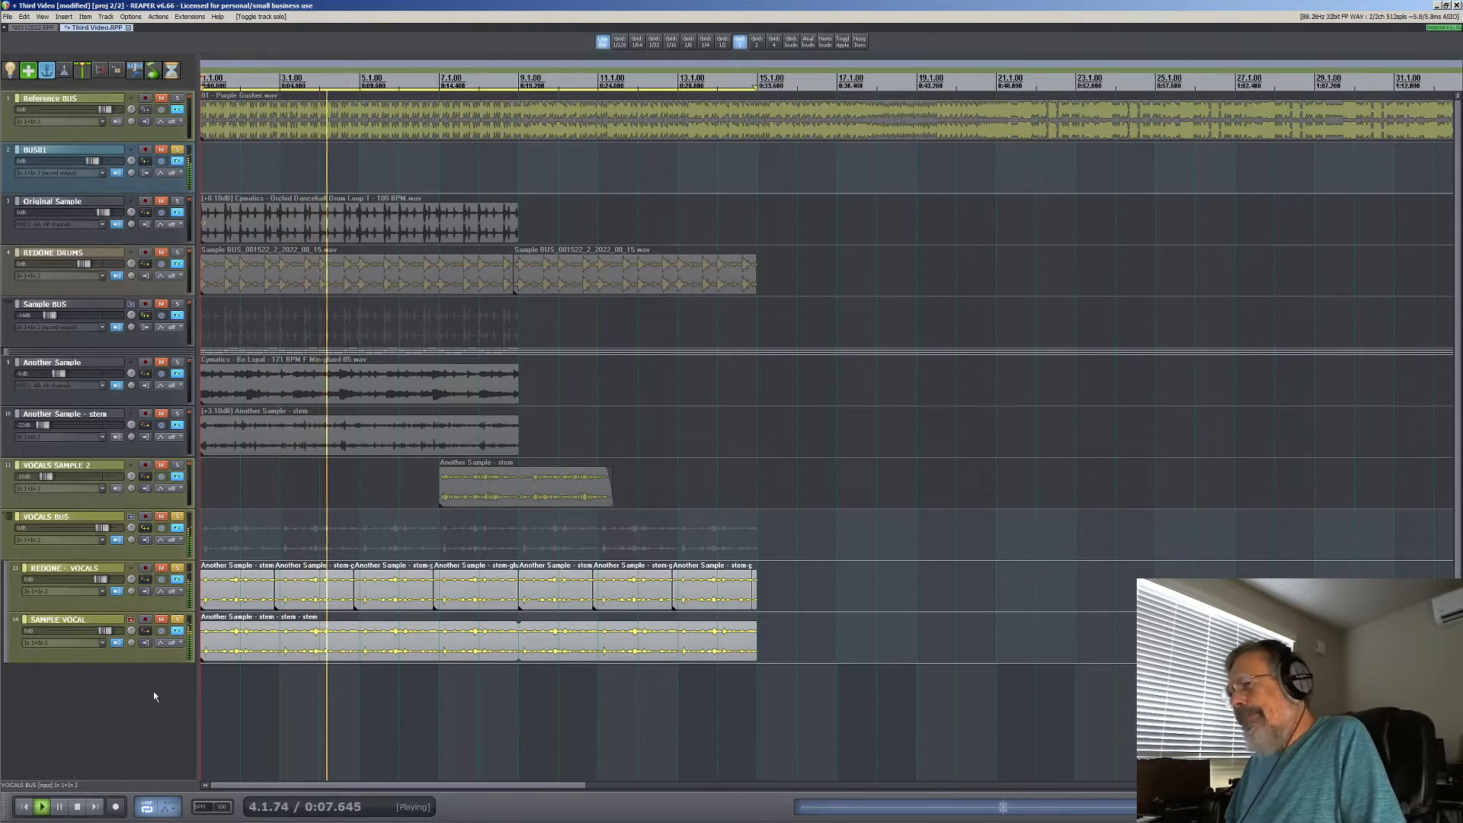
Stop playback, open the VOCALS BUS effects and show A1TriggerGate in its own window, moved fully into view.
key(space)
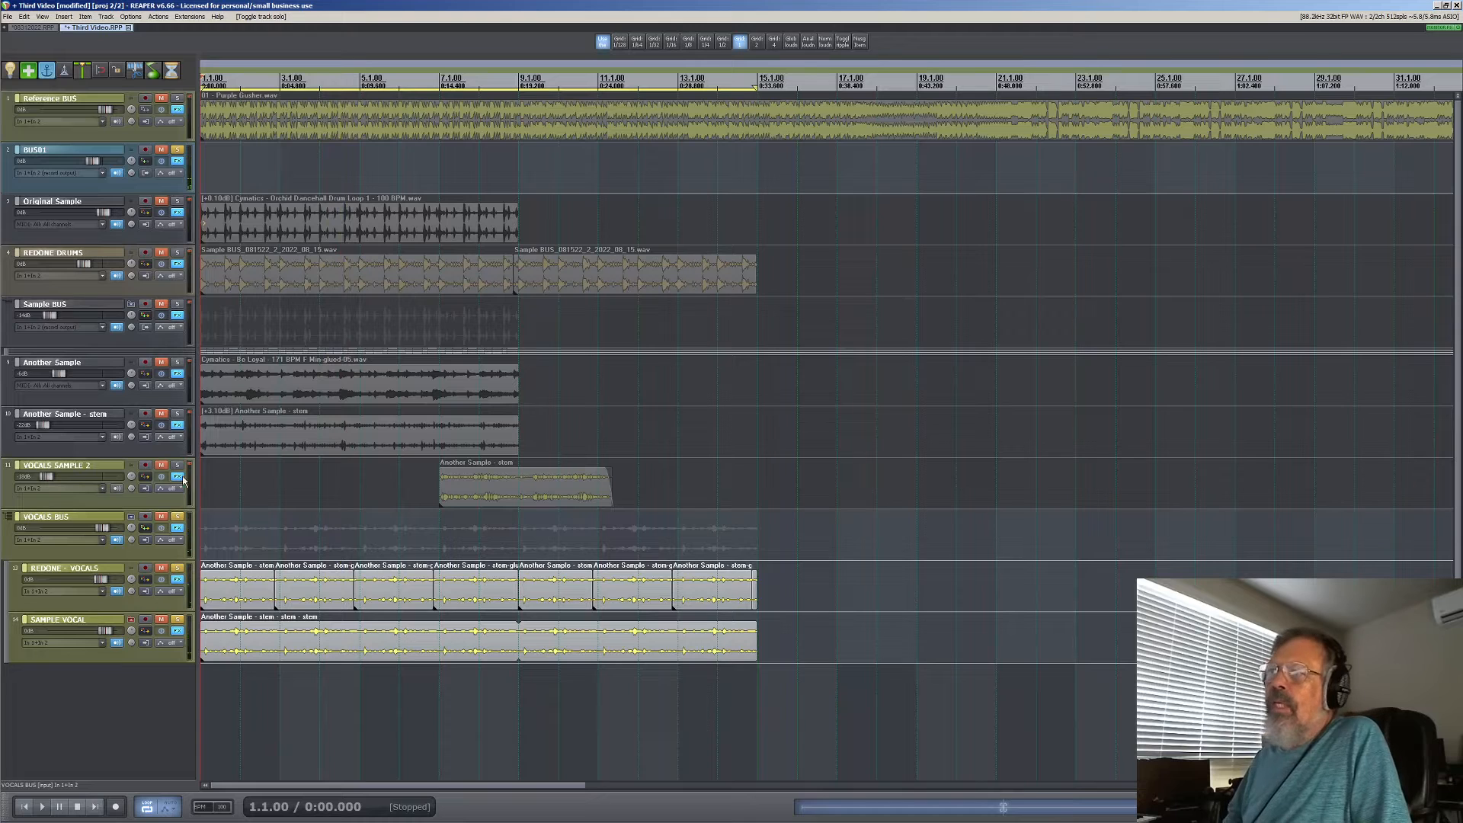
click(179, 529)
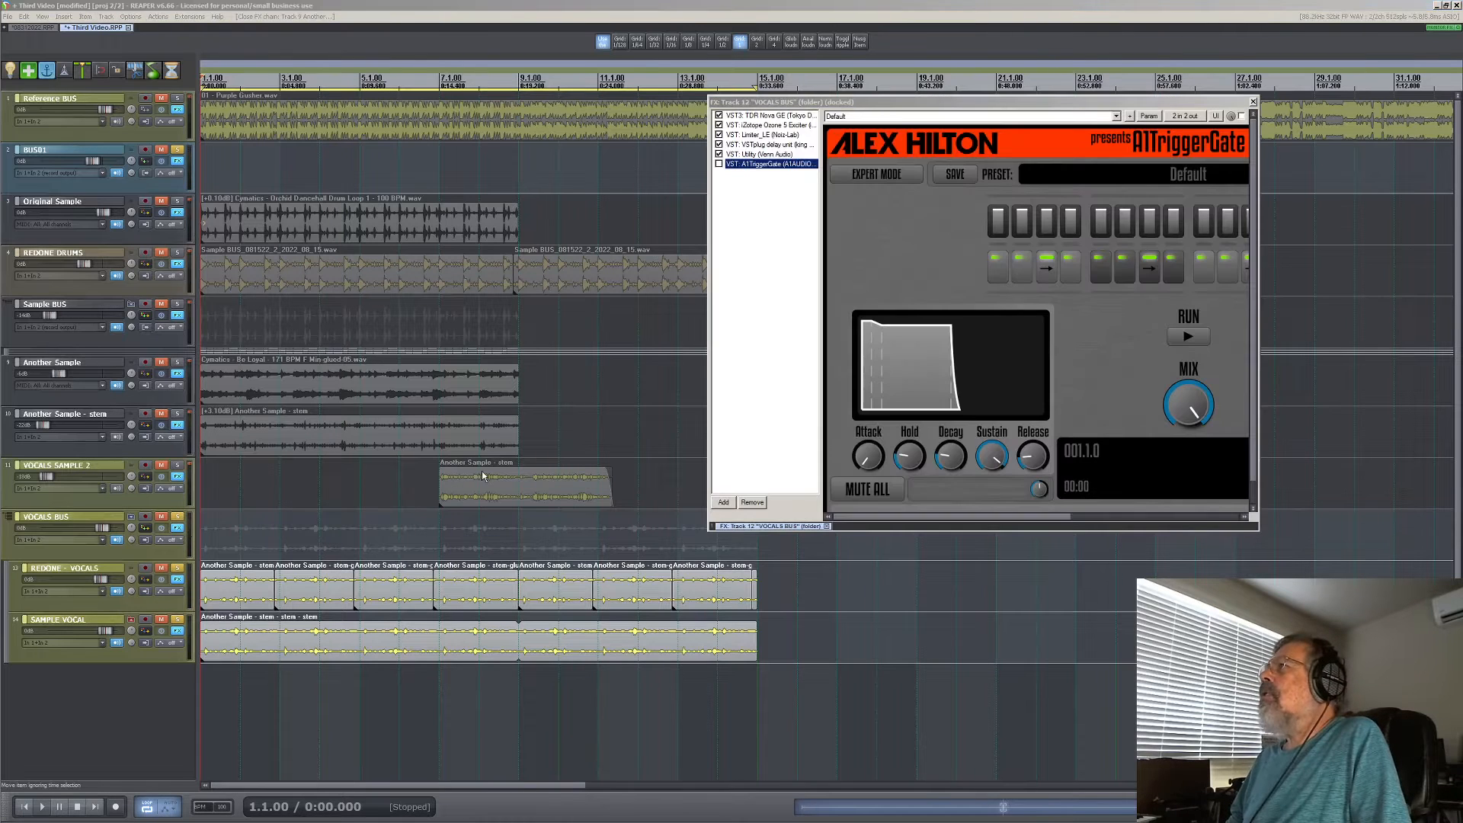
double_click(768, 165)
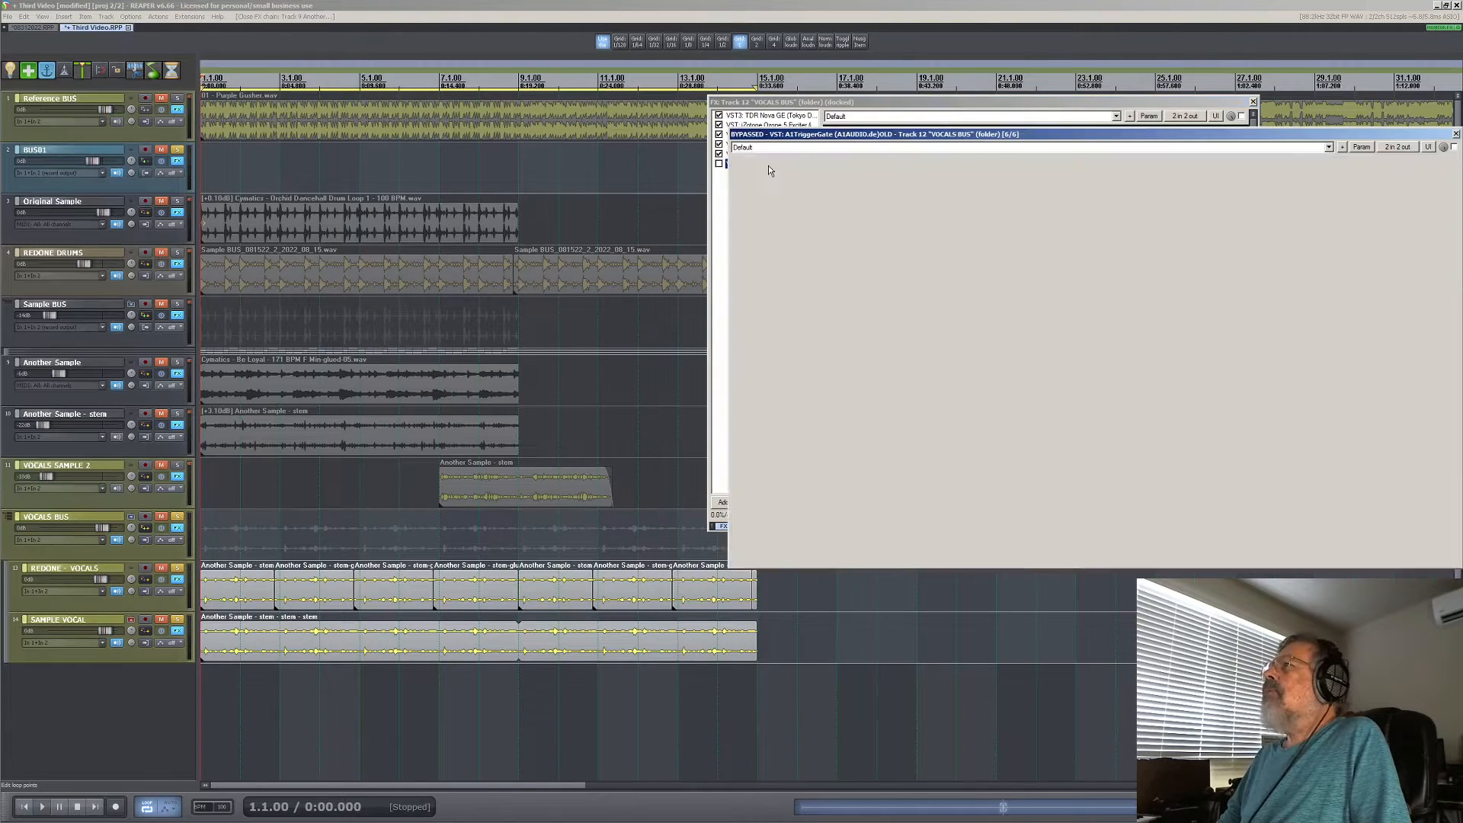
drag(744, 66, 684, 79)
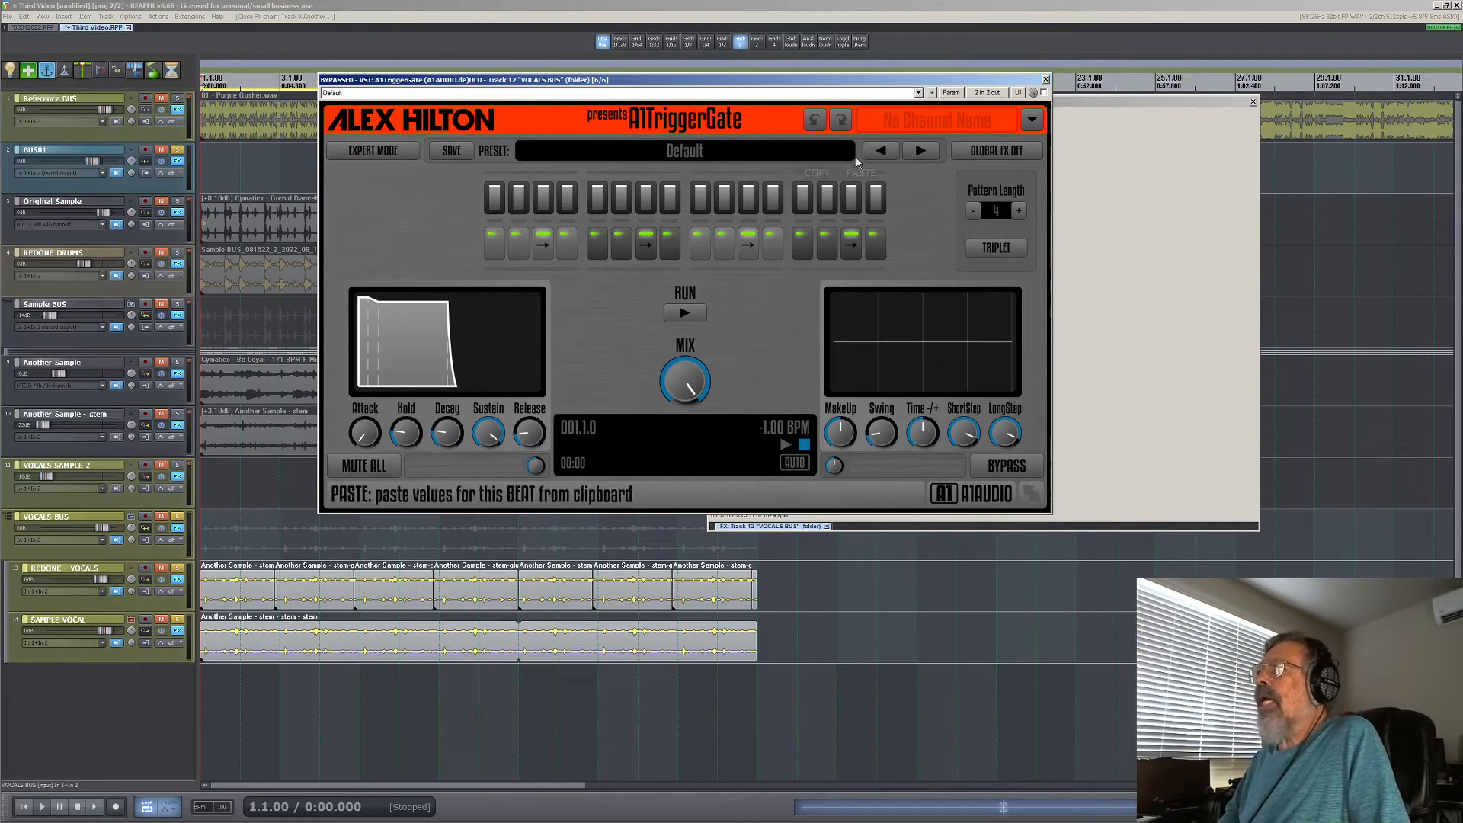
Load A1TriggerGate's House Rhythm 02 + Echo preset, set step 5 to LongStep and turn off steps 4, 7 and 12.
click(919, 150)
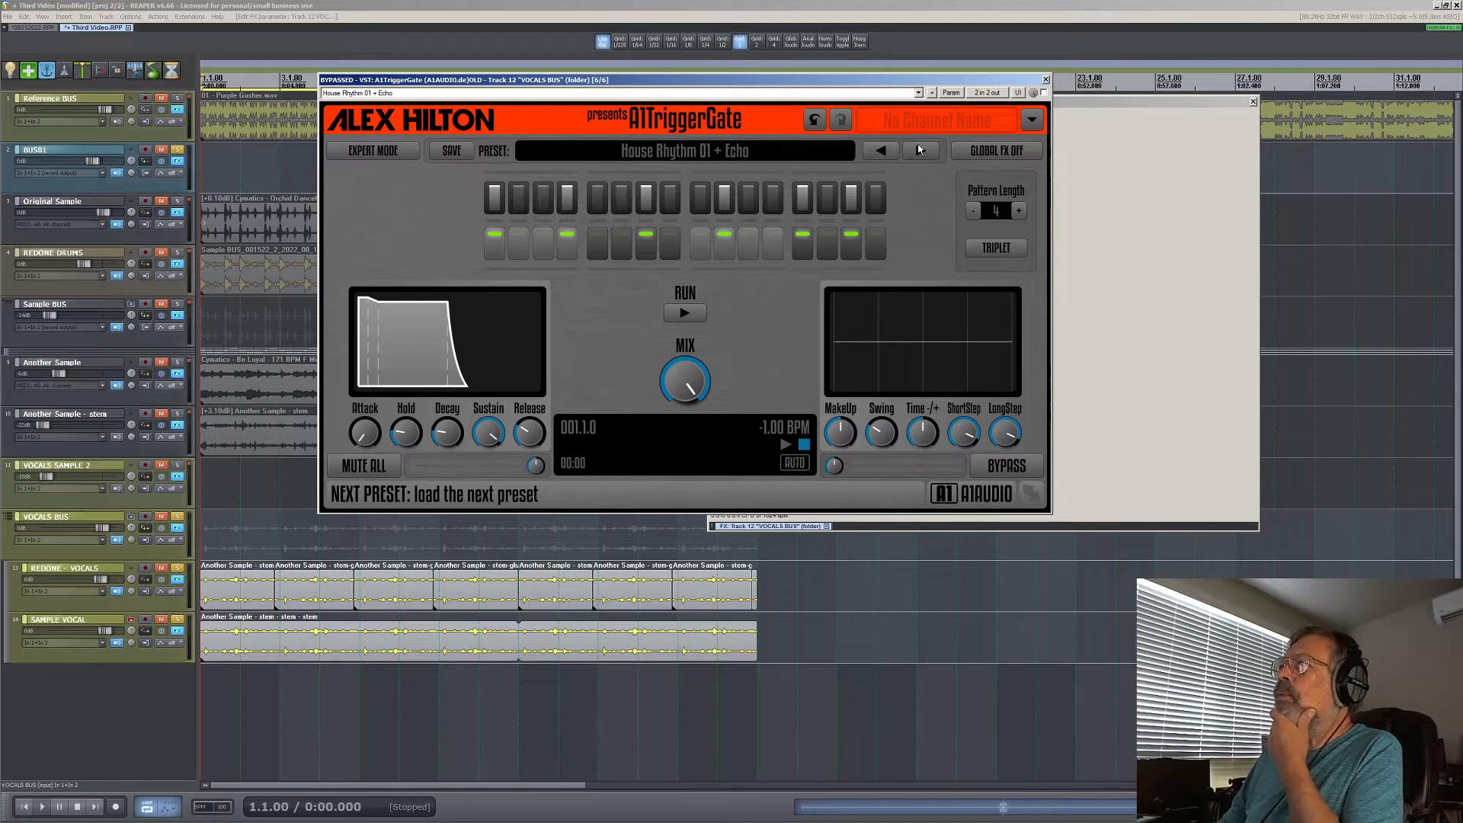
click(919, 150)
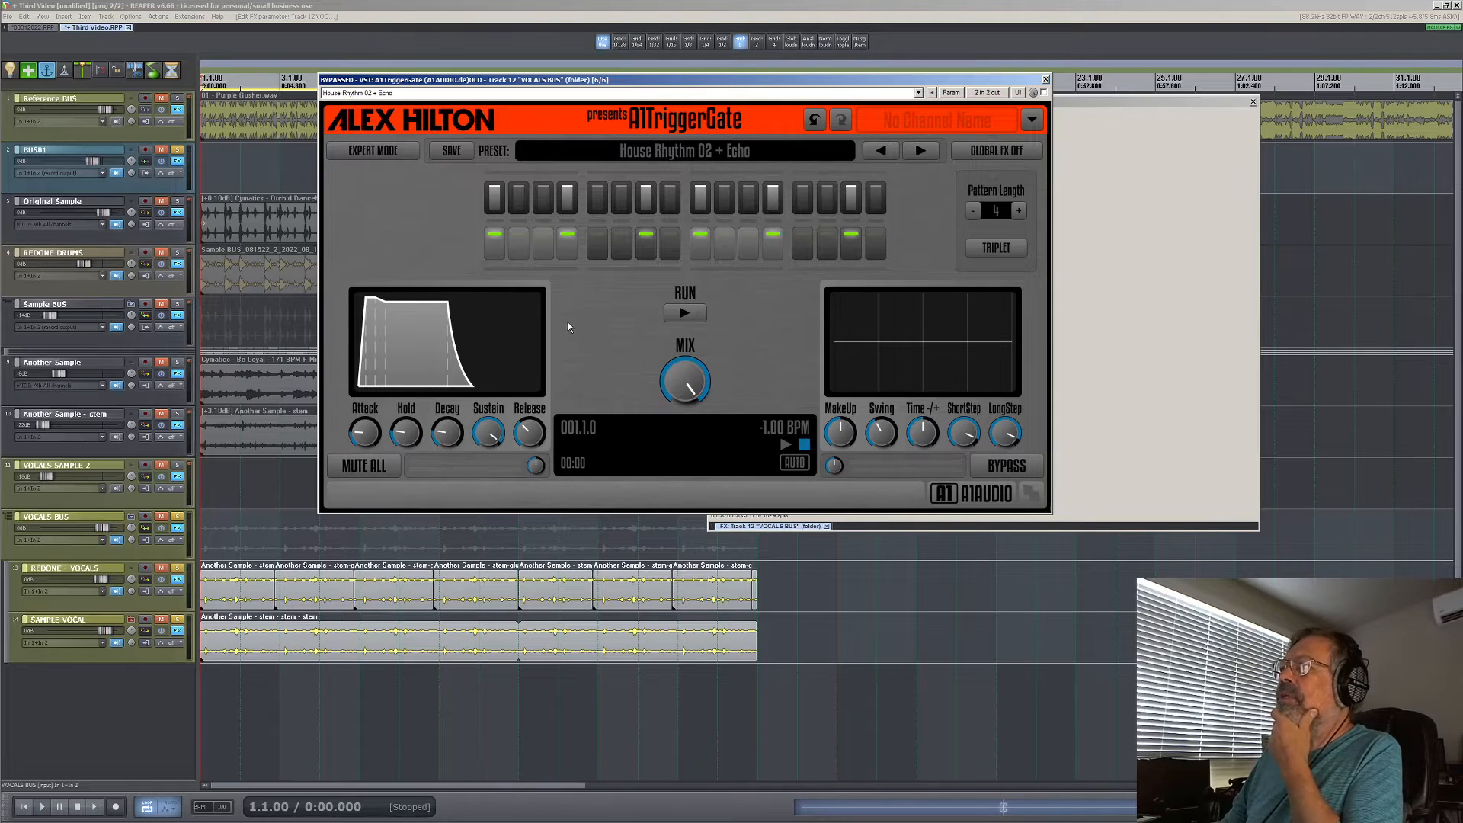
click(566, 250)
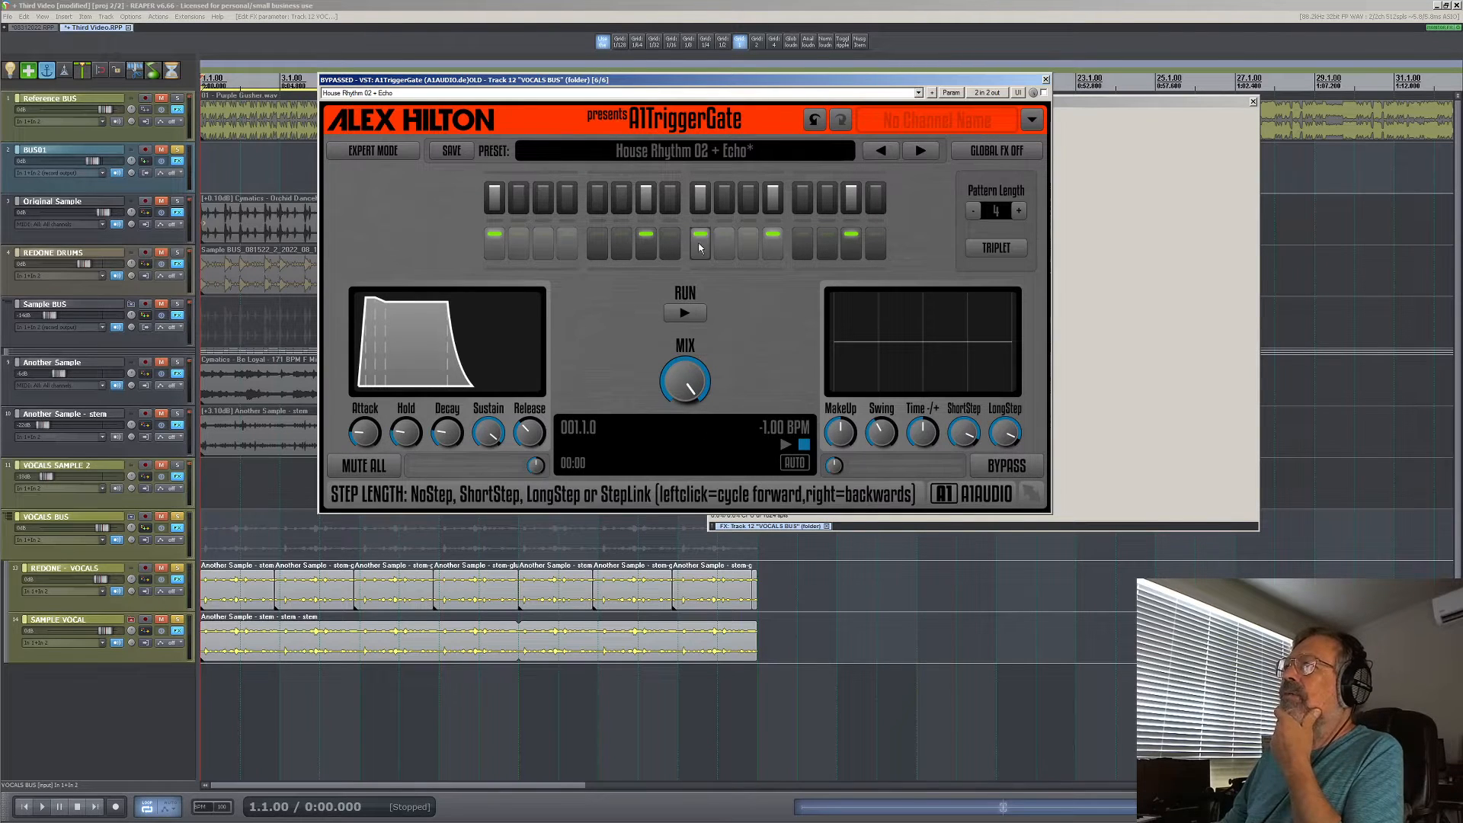
click(600, 253)
click(600, 253)
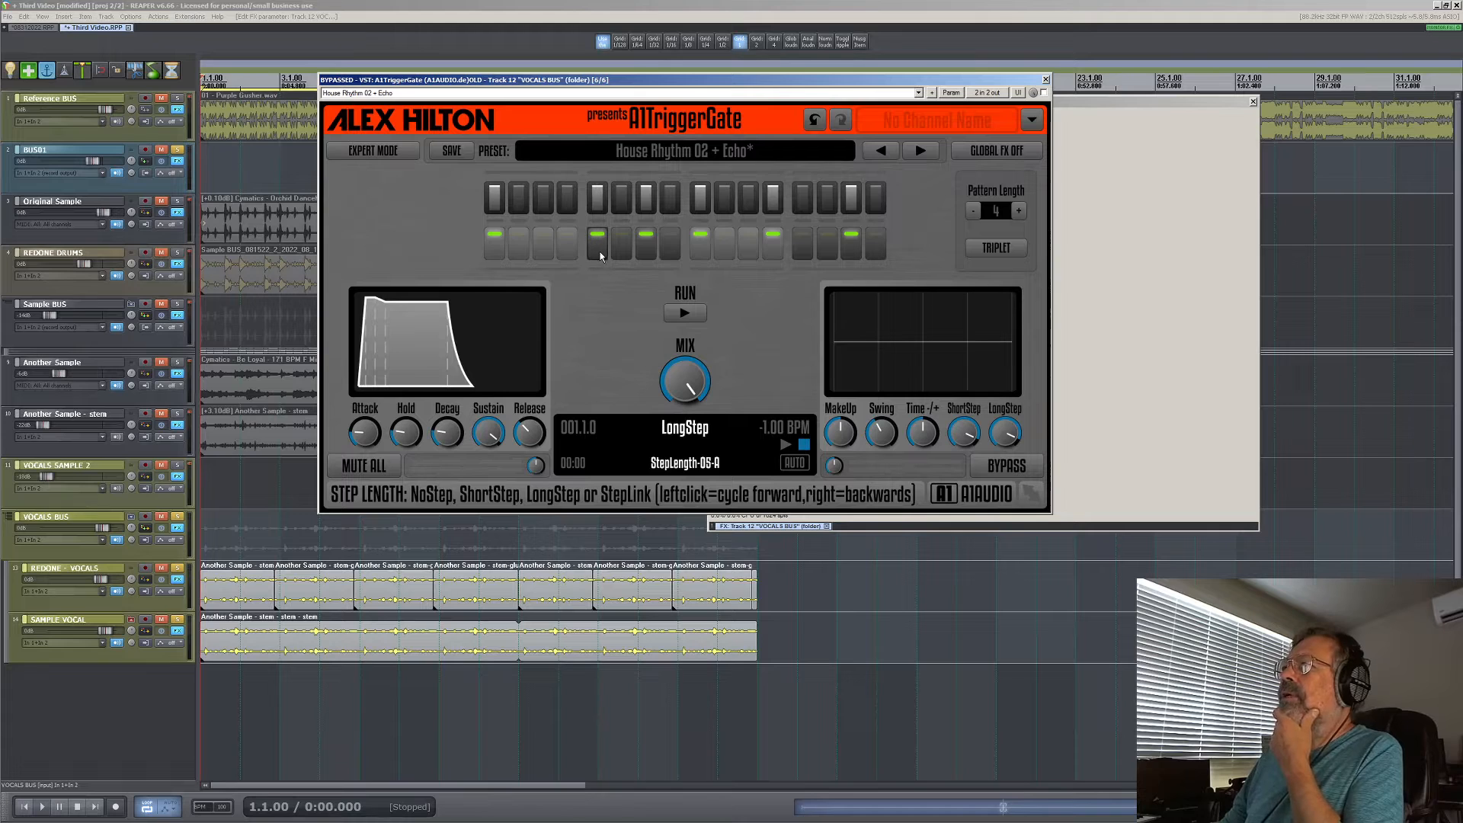
click(645, 244)
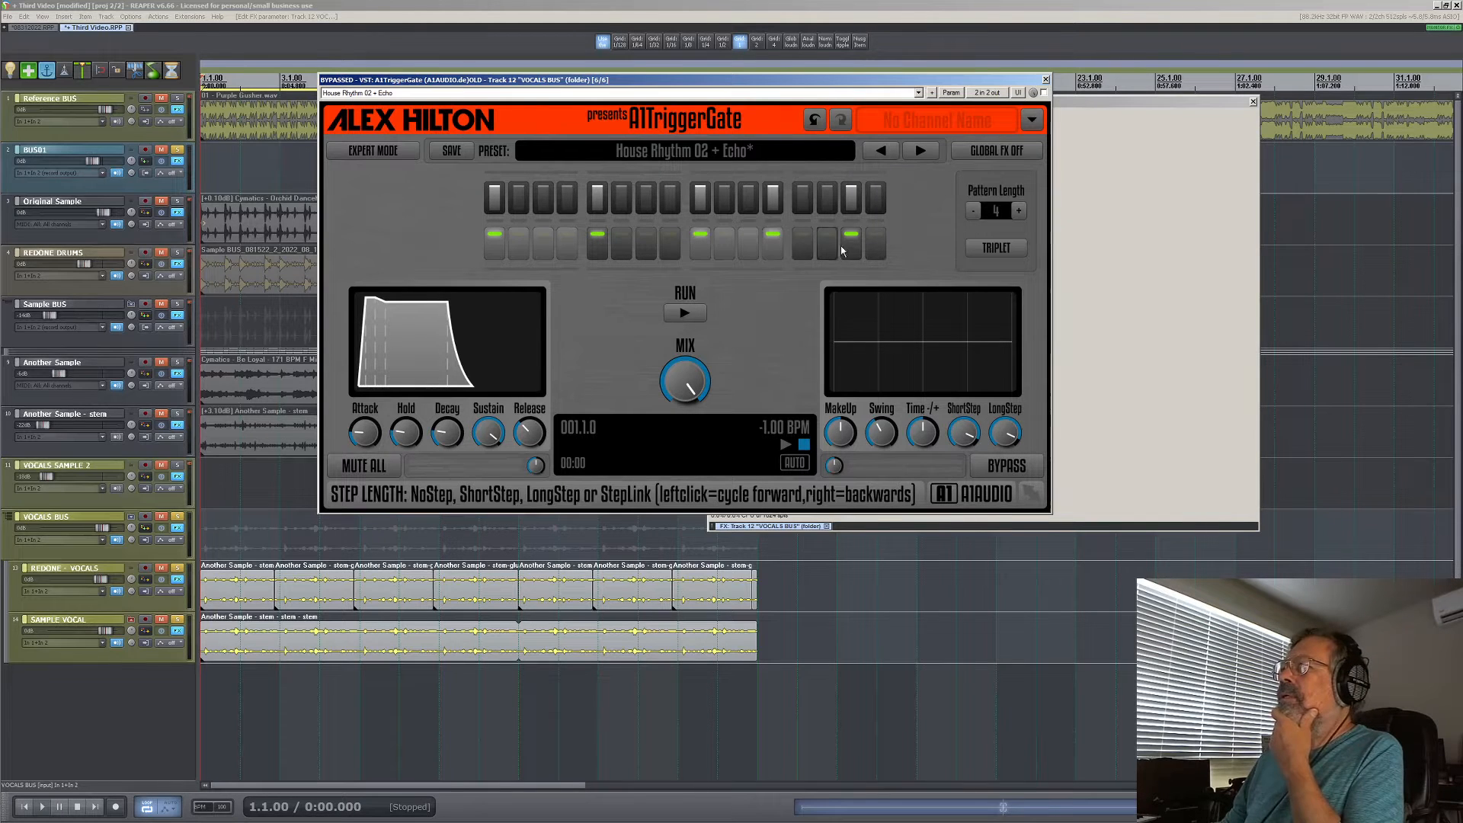
click(763, 258)
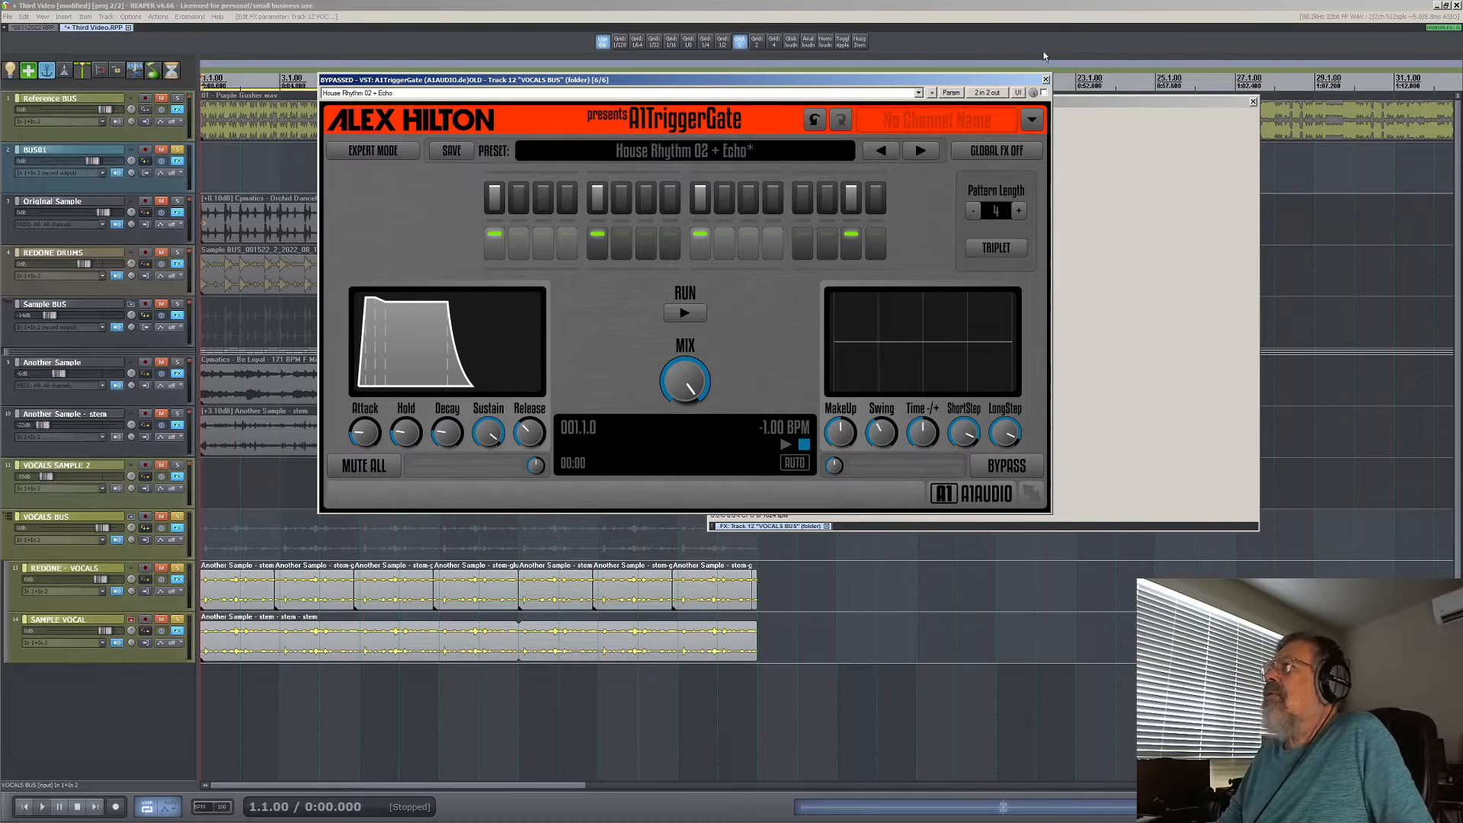
Close the separate A1TriggerGate window and remove the plugin from the VOCALS BUS effects chain.
click(1044, 78)
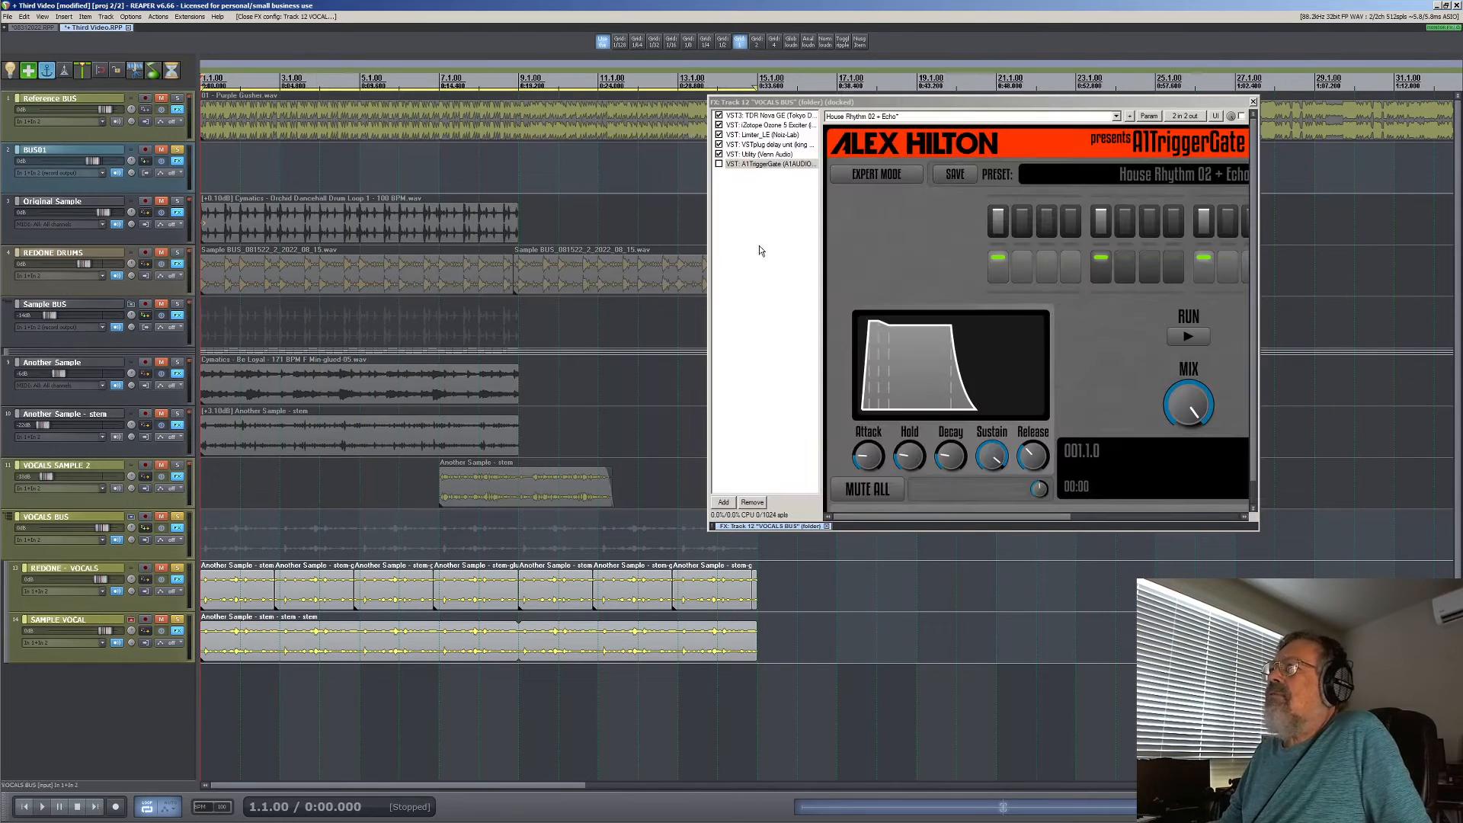
click(787, 166)
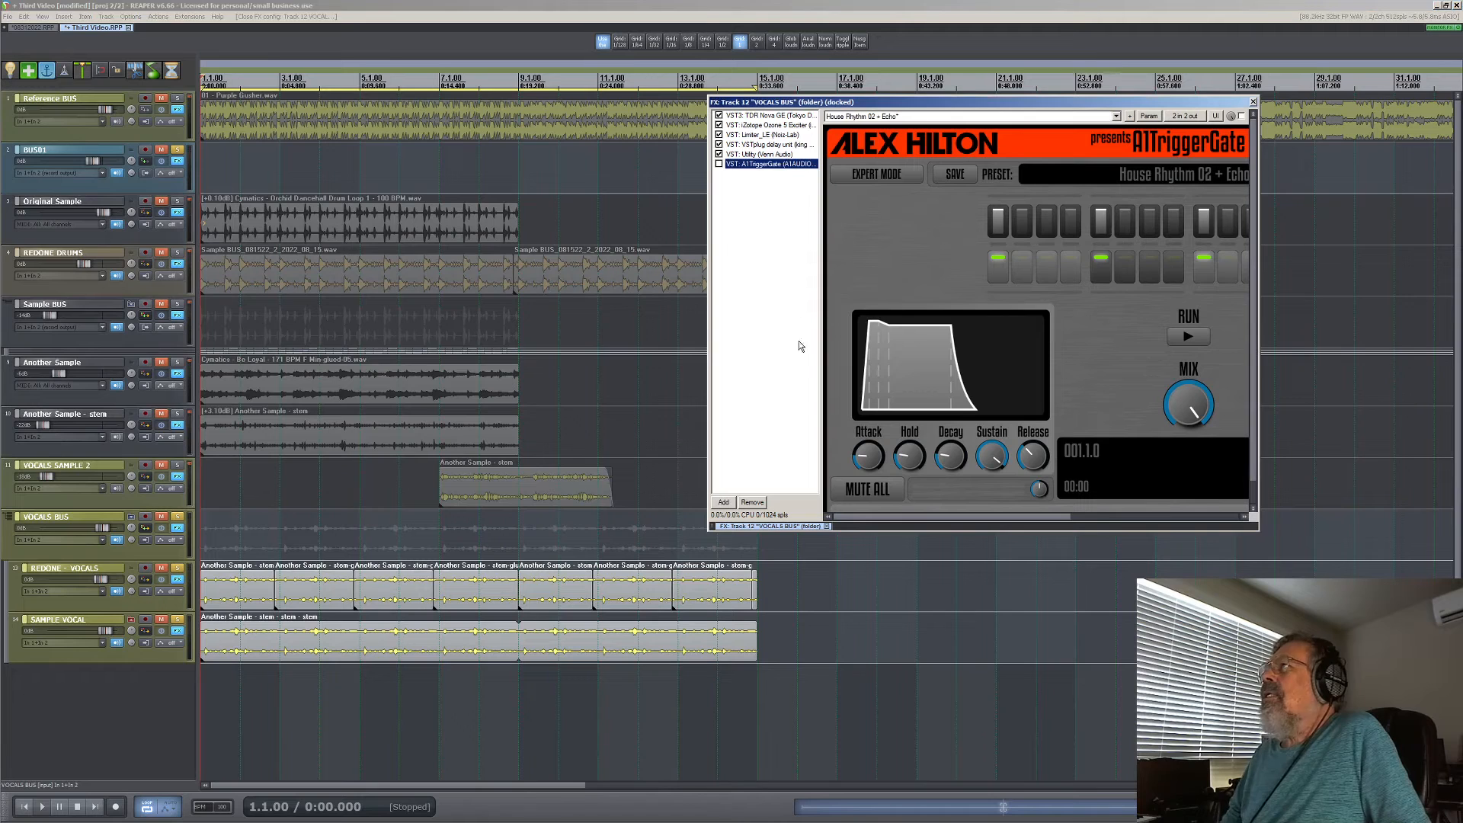
click(751, 503)
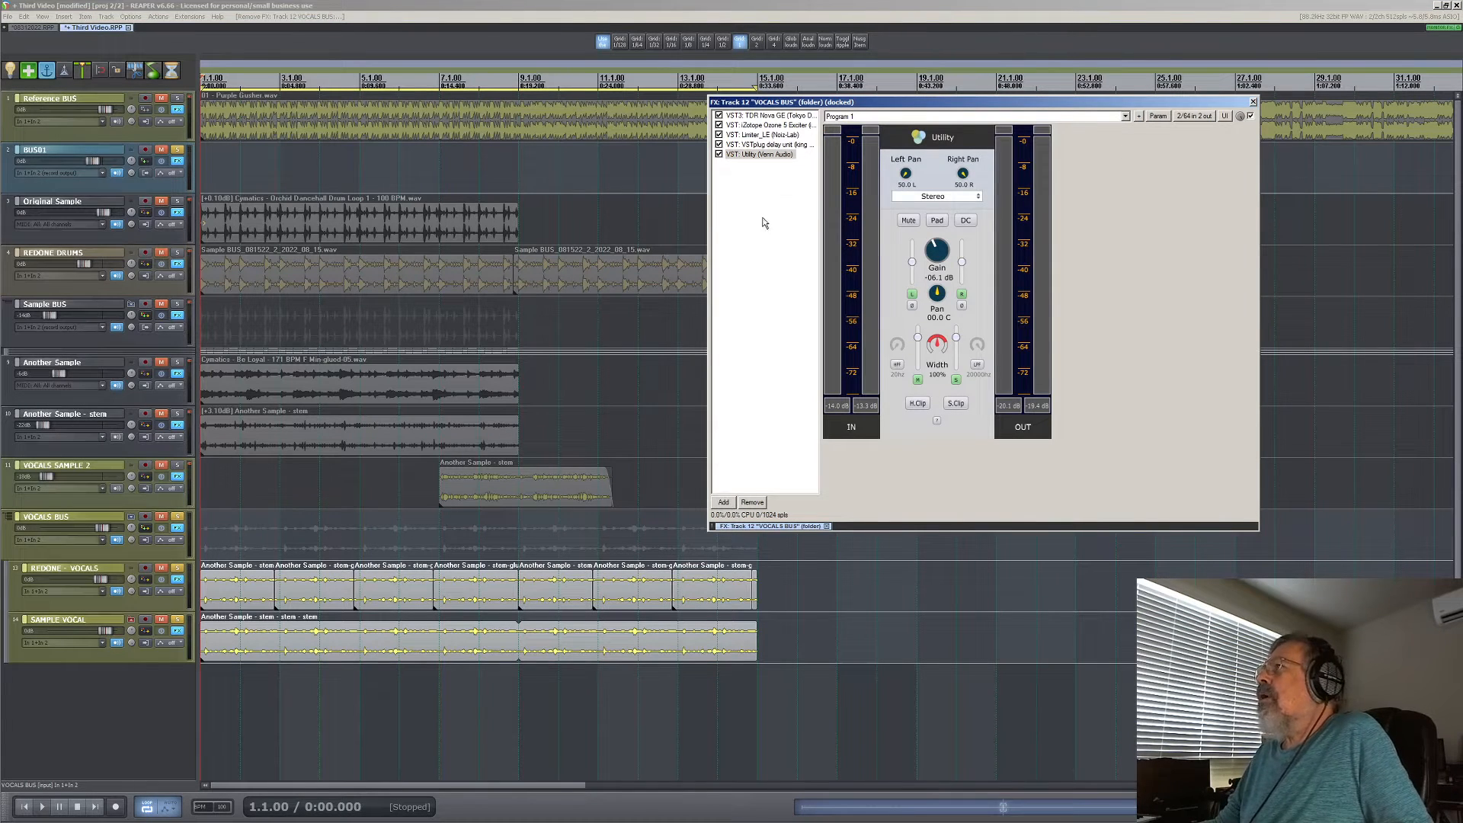
Review the Ozone 5 Exciter, Limiter_LE, VSTplug delay and Utility settings on VOCALS BUS, and close the effects window.
click(787, 125)
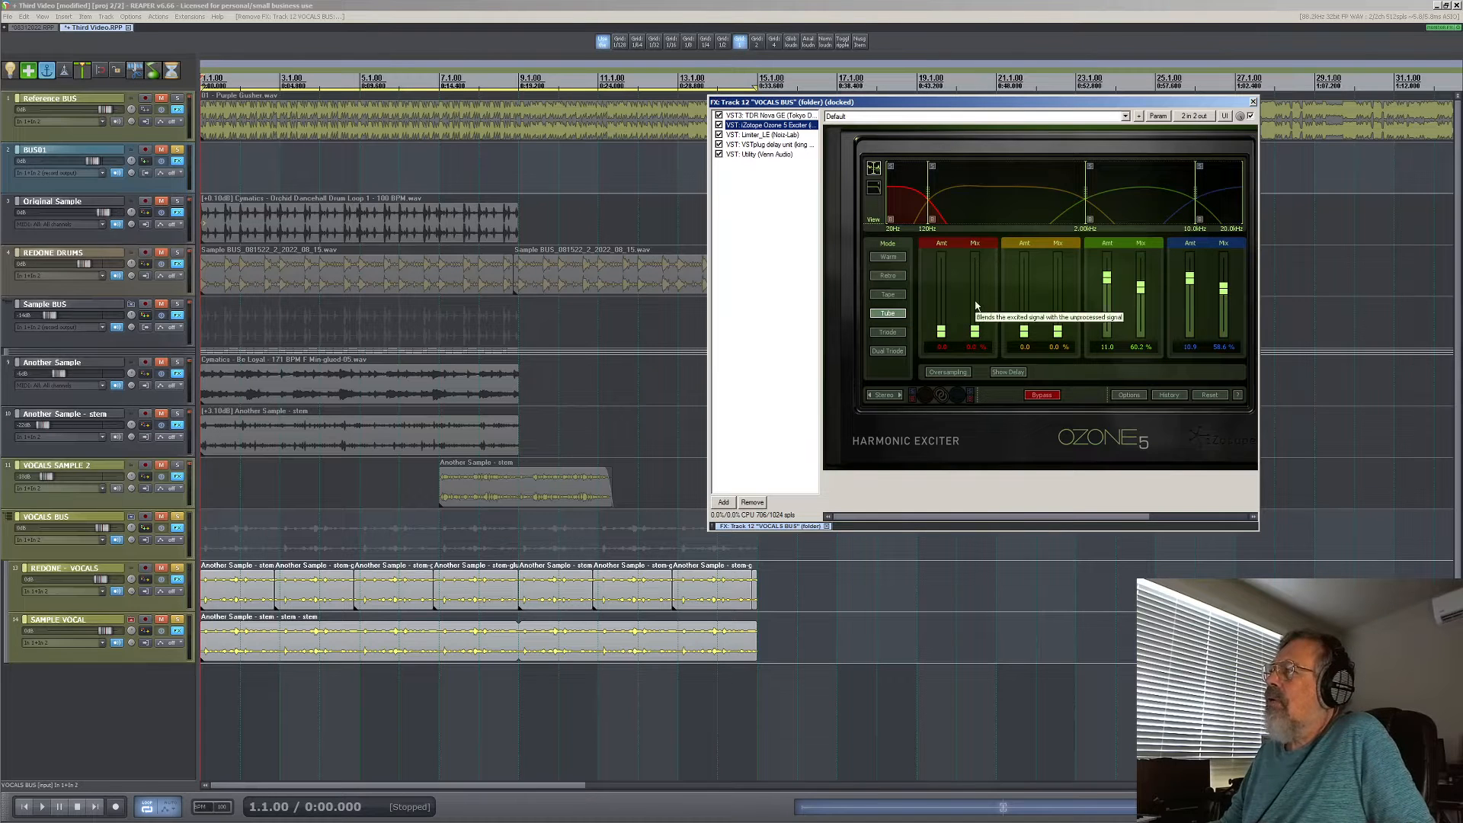
click(736, 135)
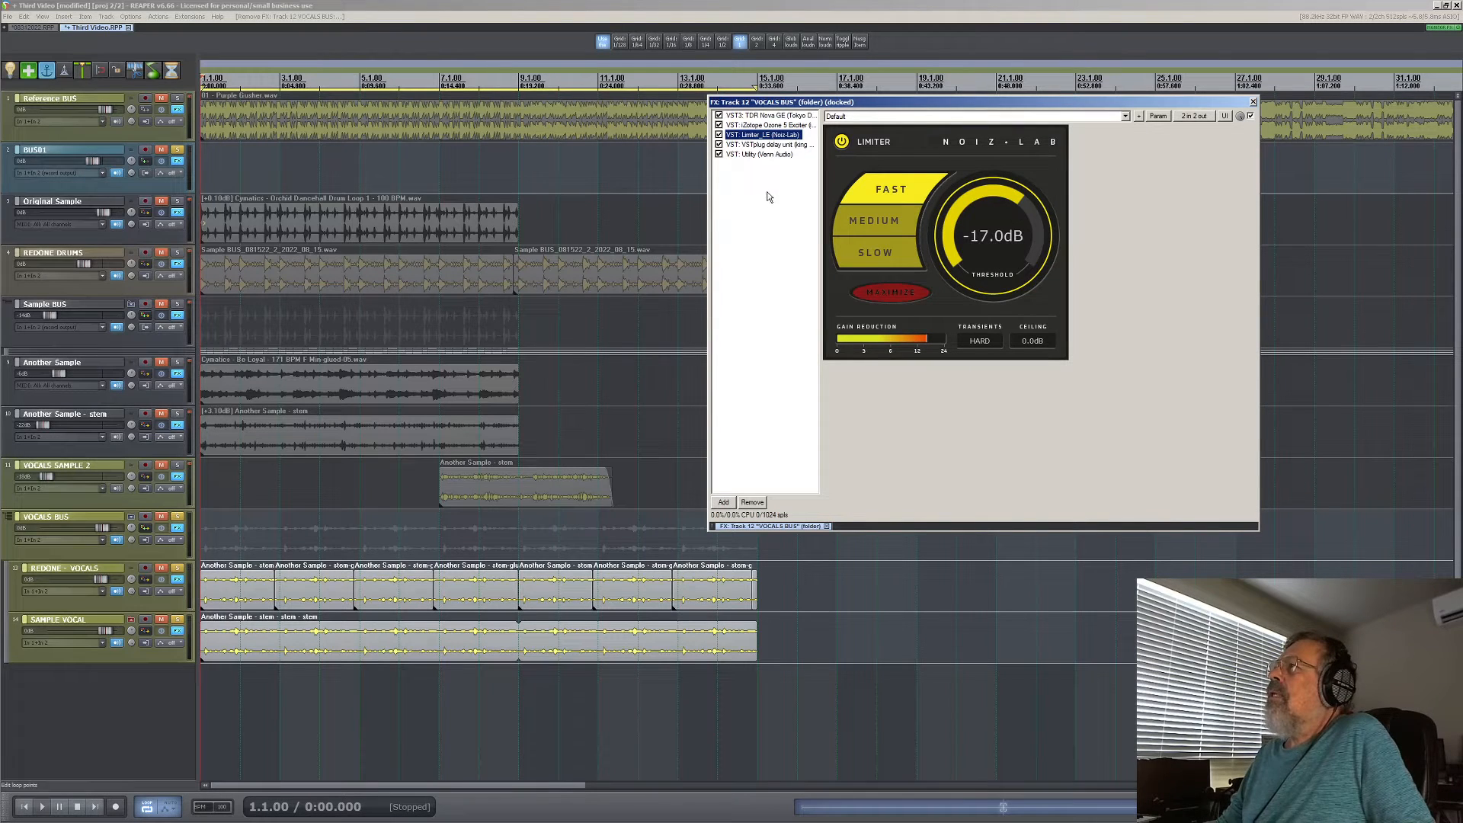
click(771, 144)
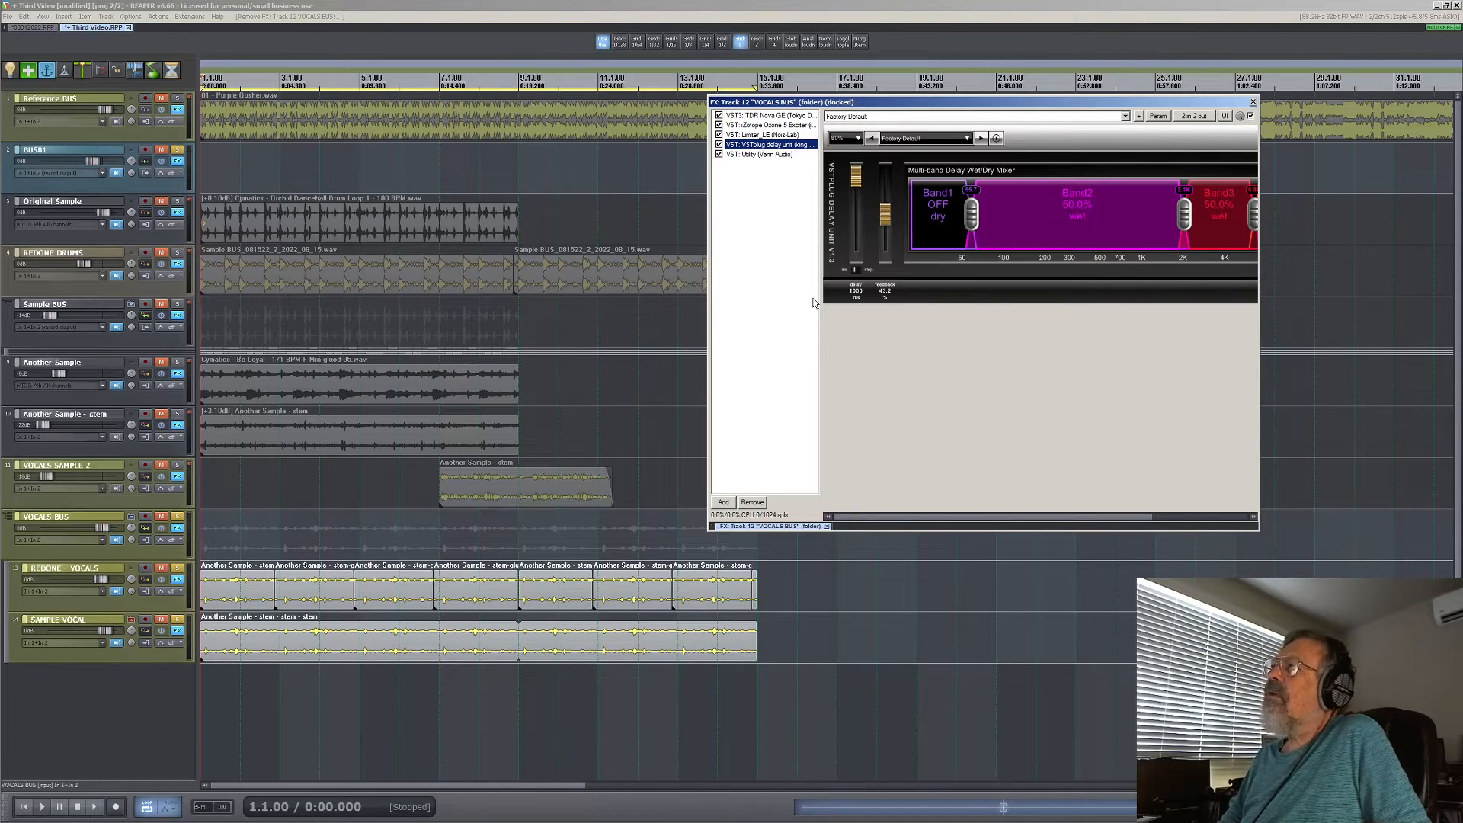
click(765, 154)
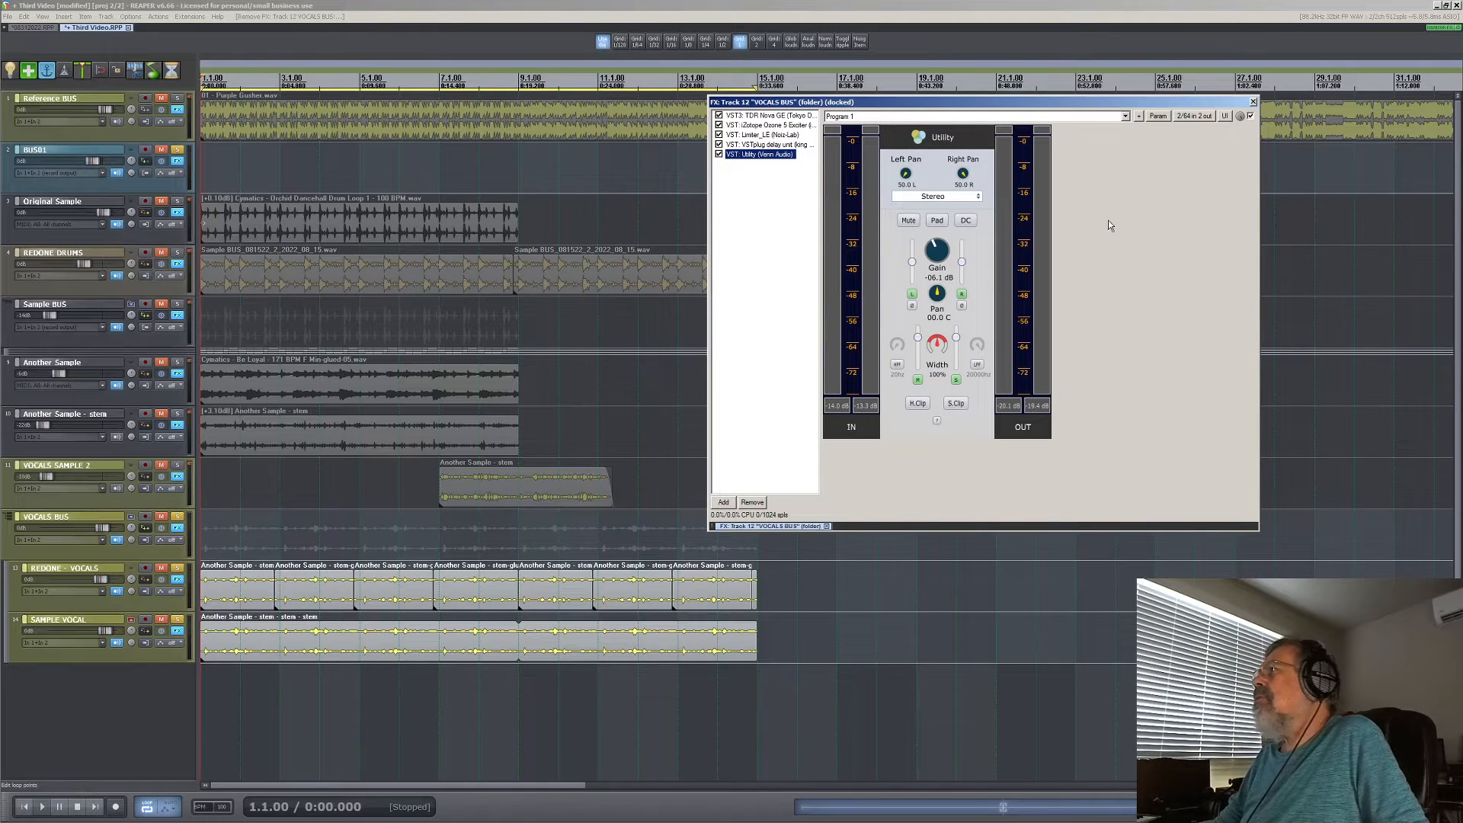
click(1253, 103)
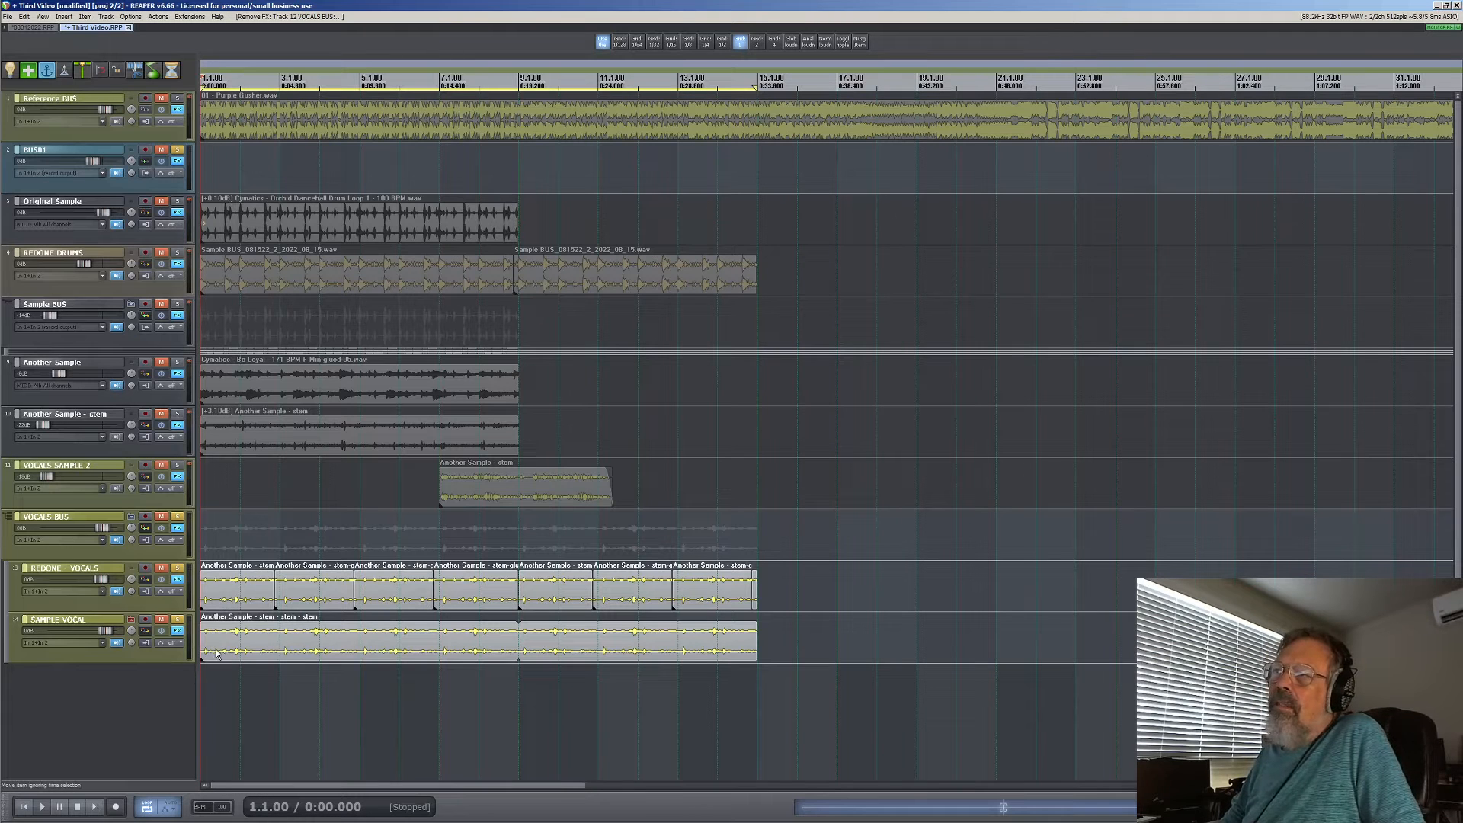
Unsolo REDONE - VOCALS, play SAMPLE VOCAL on its own and stop playback.
click(177, 568)
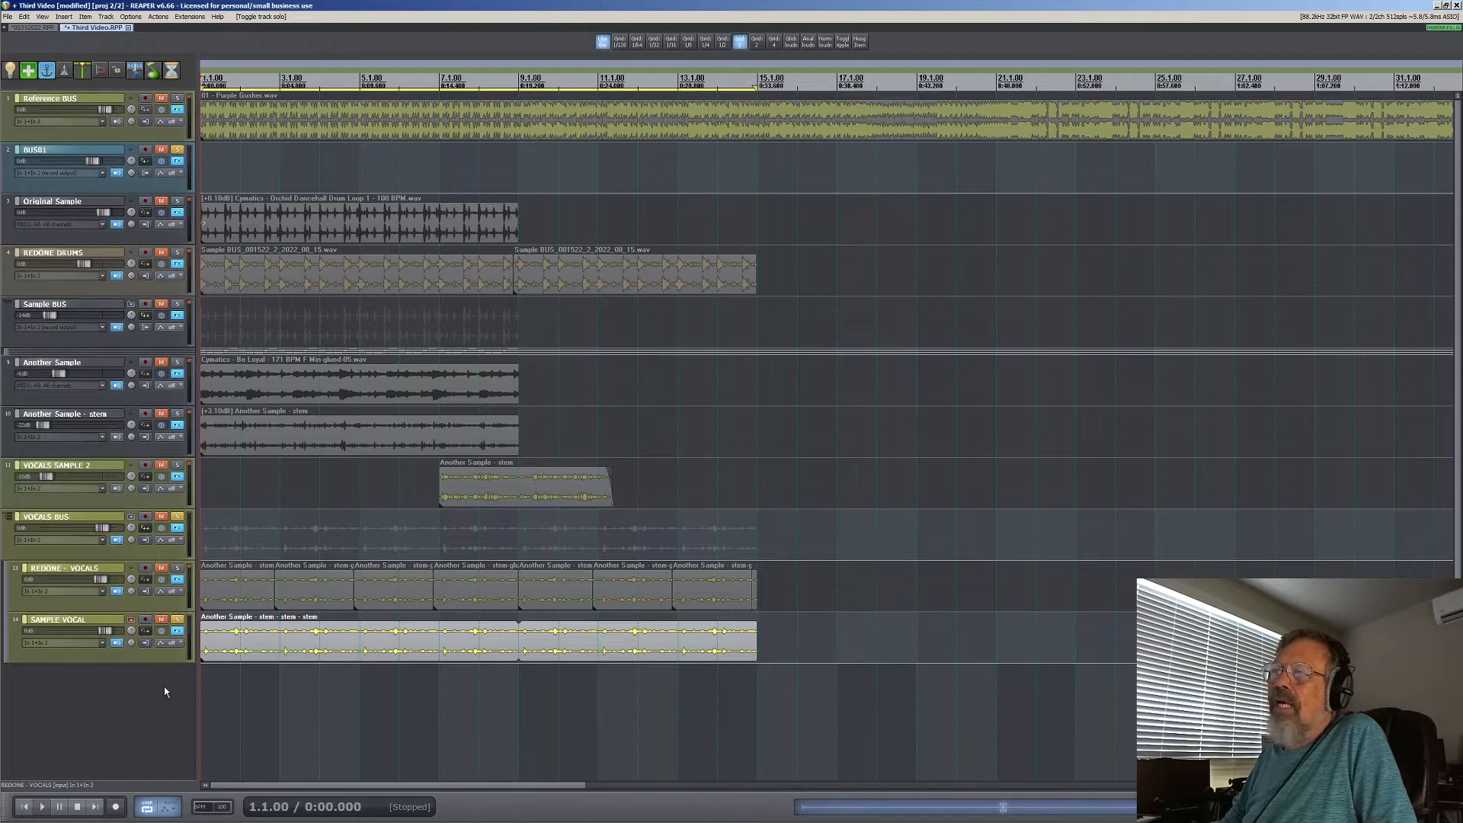
key(space)
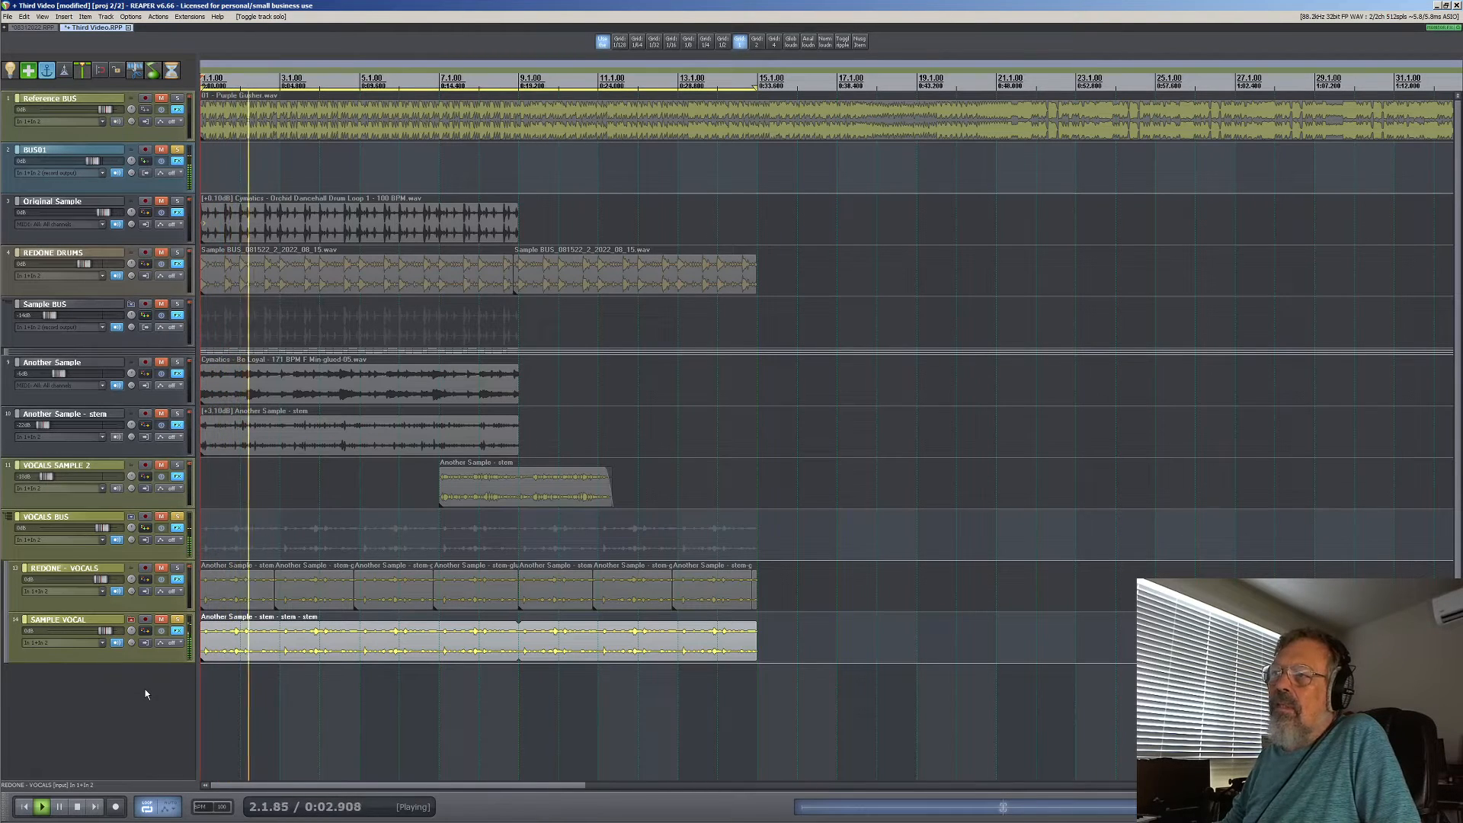
key(space)
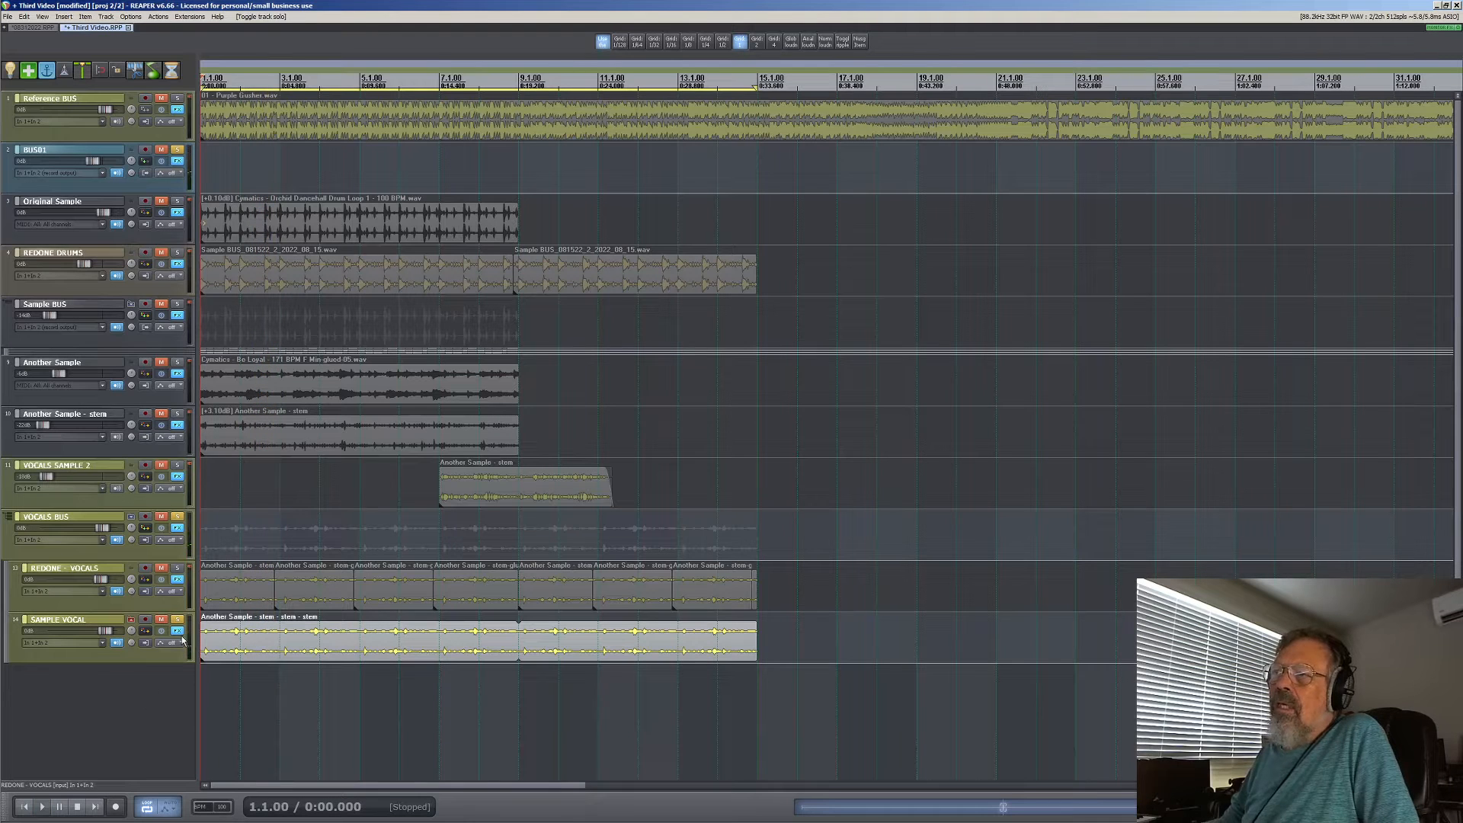
Solo REDONE - VOCALS in place of SAMPLE VOCAL, play and inspect its sliced clips, stop, and solo SAMPLE VOCAL again.
click(177, 569)
click(178, 620)
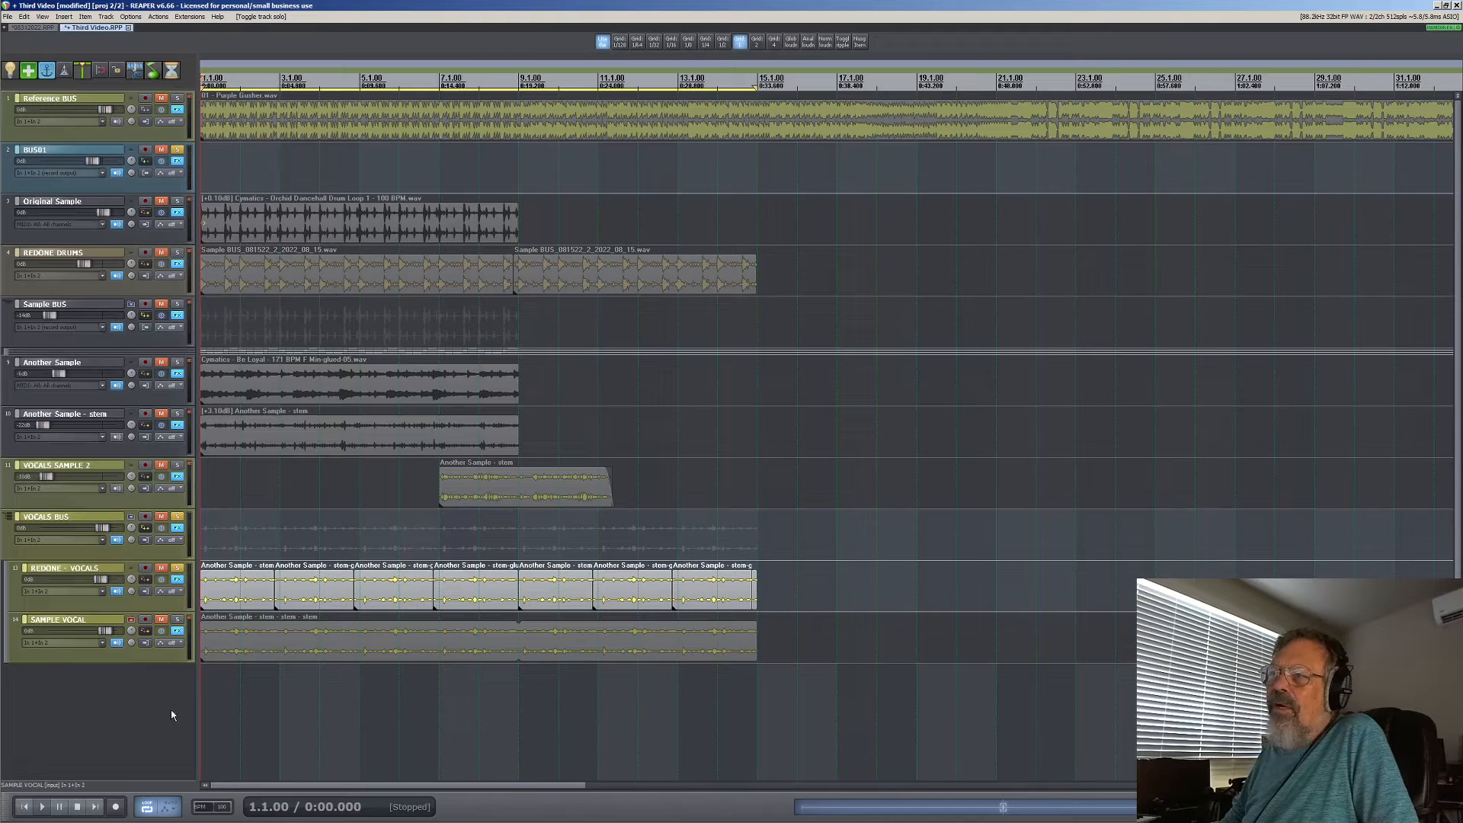
key(space)
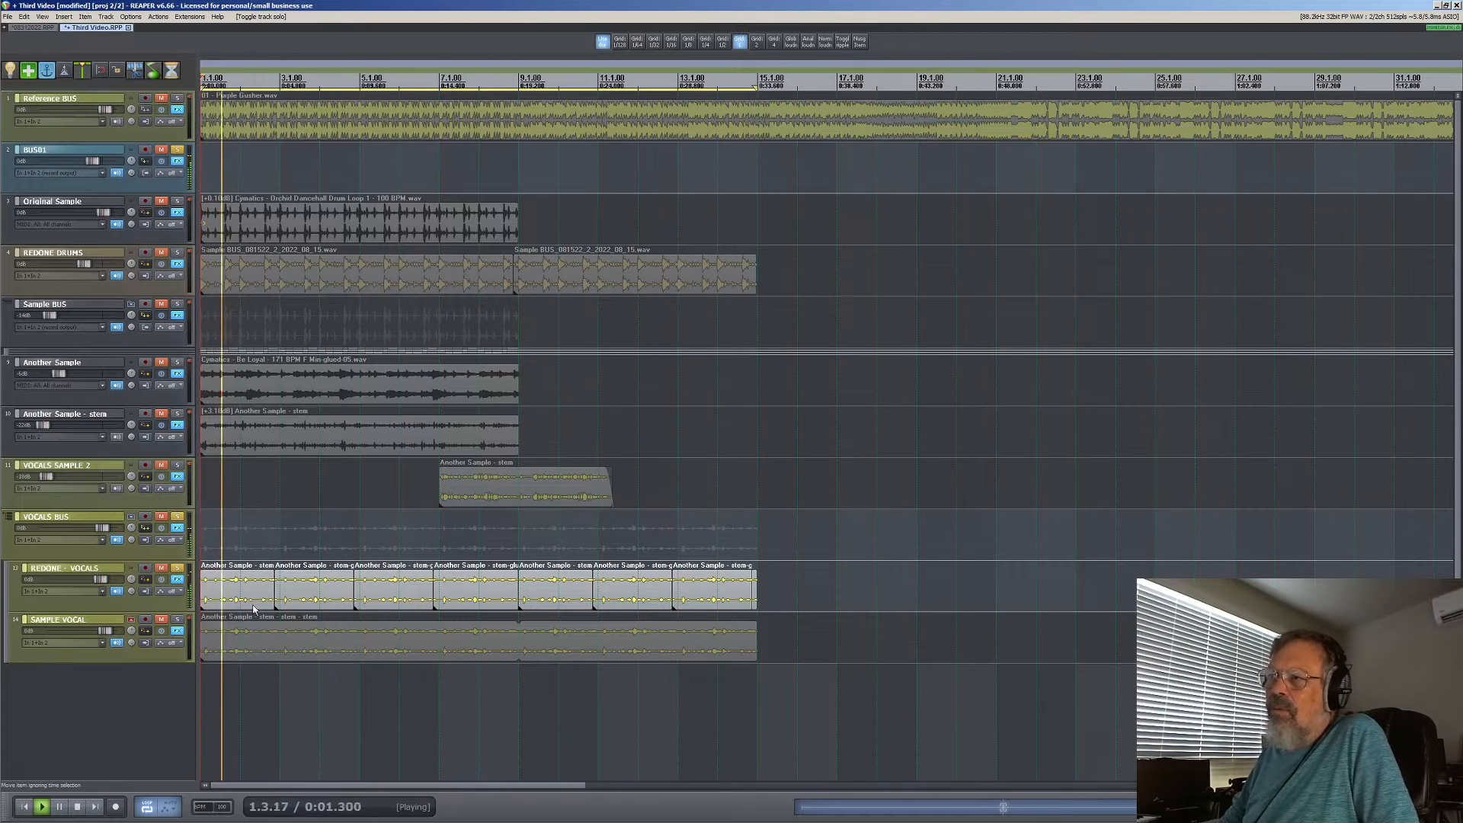
drag(789, 611, 98, 582)
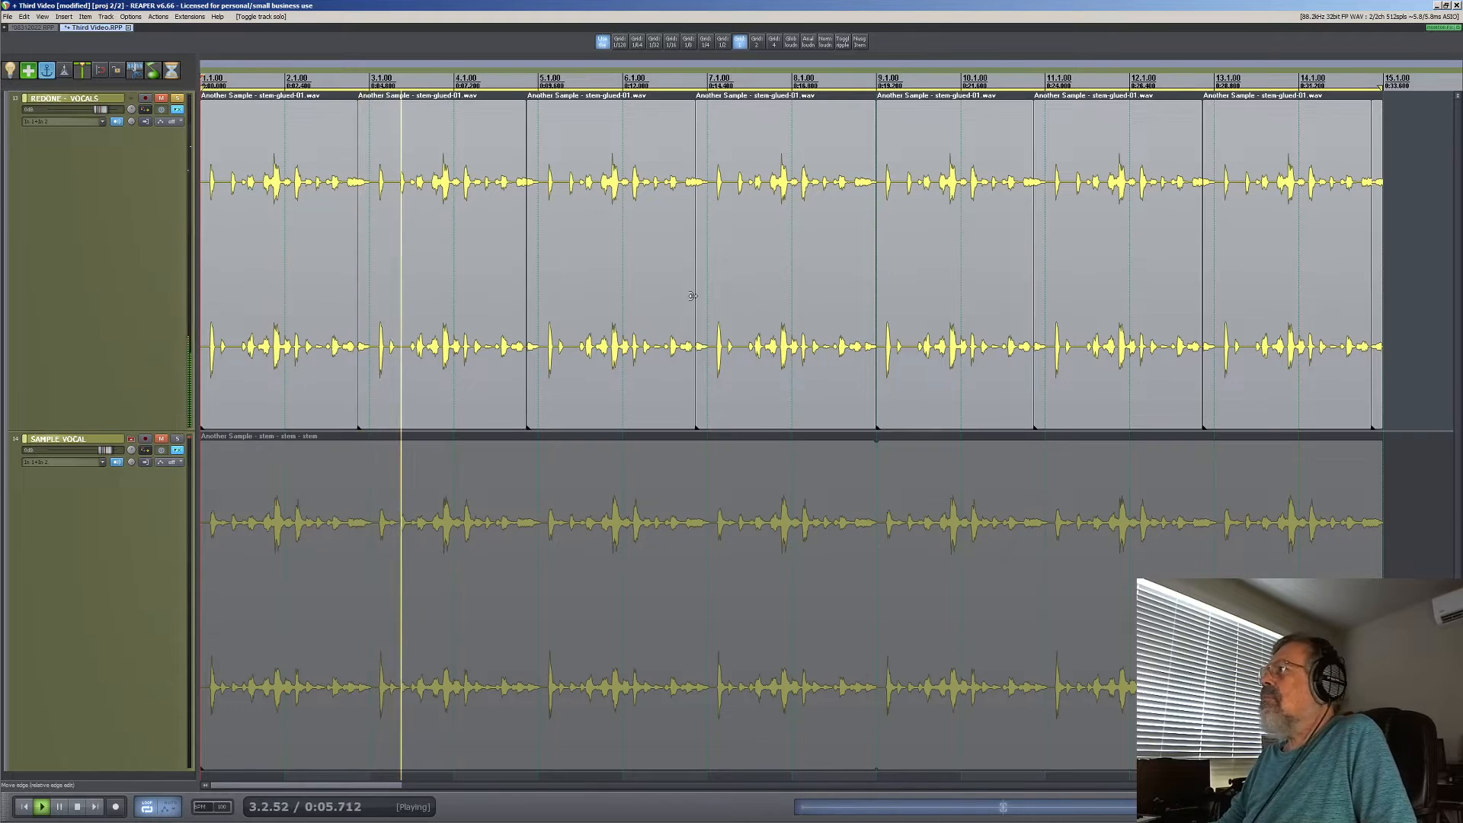
key(space)
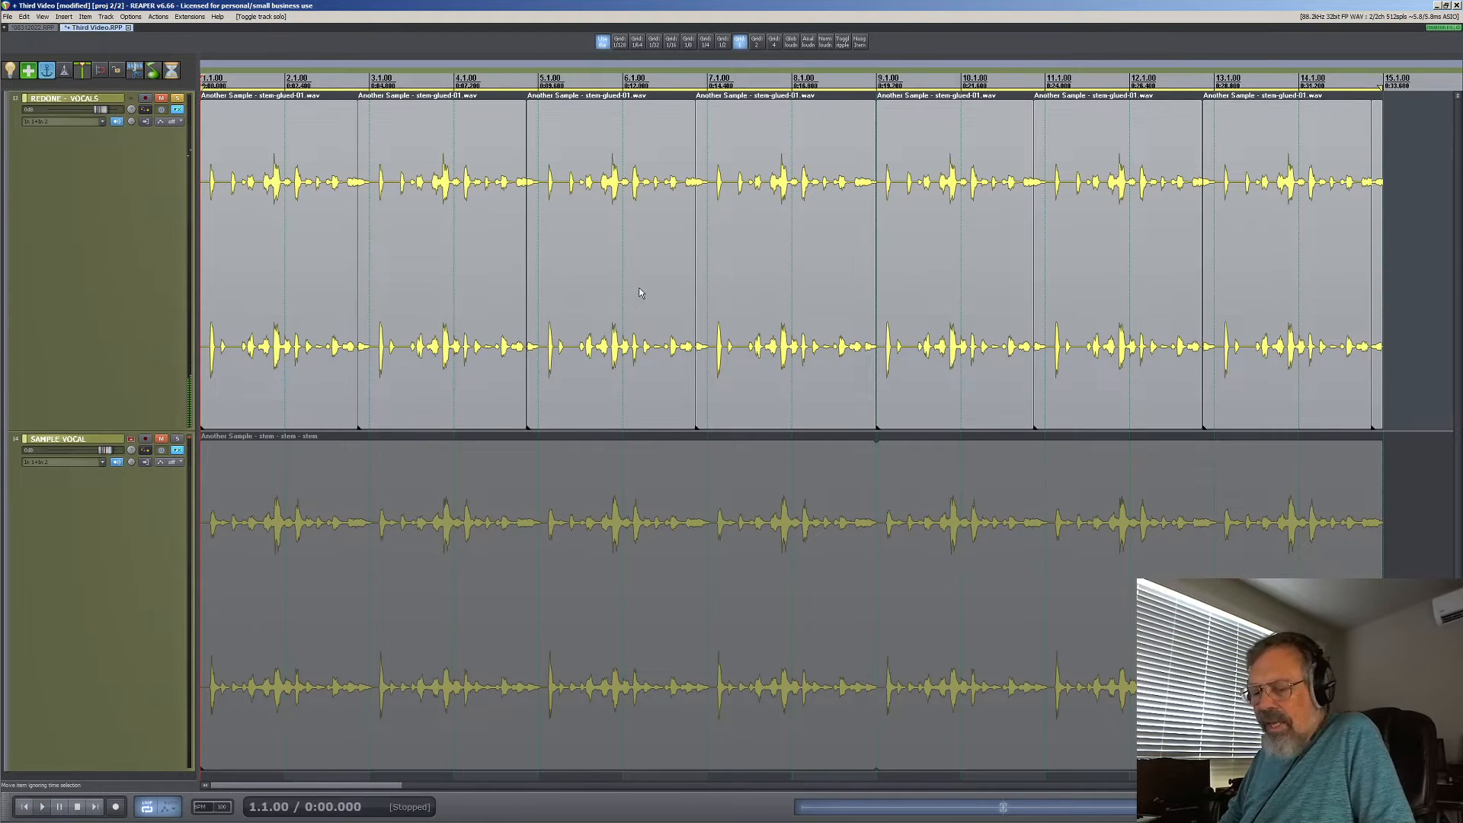
key(F6)
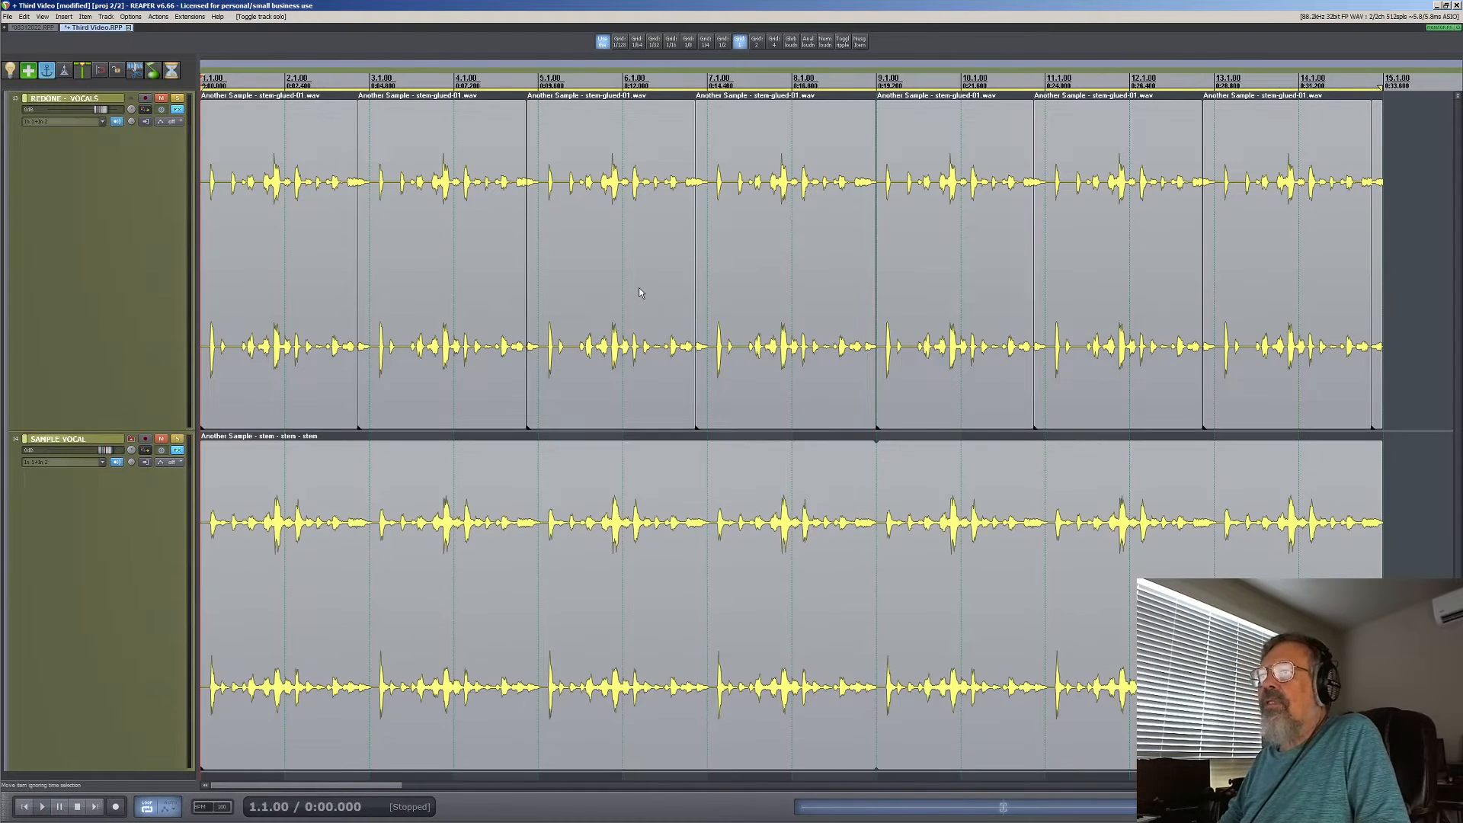
key(alt+z)
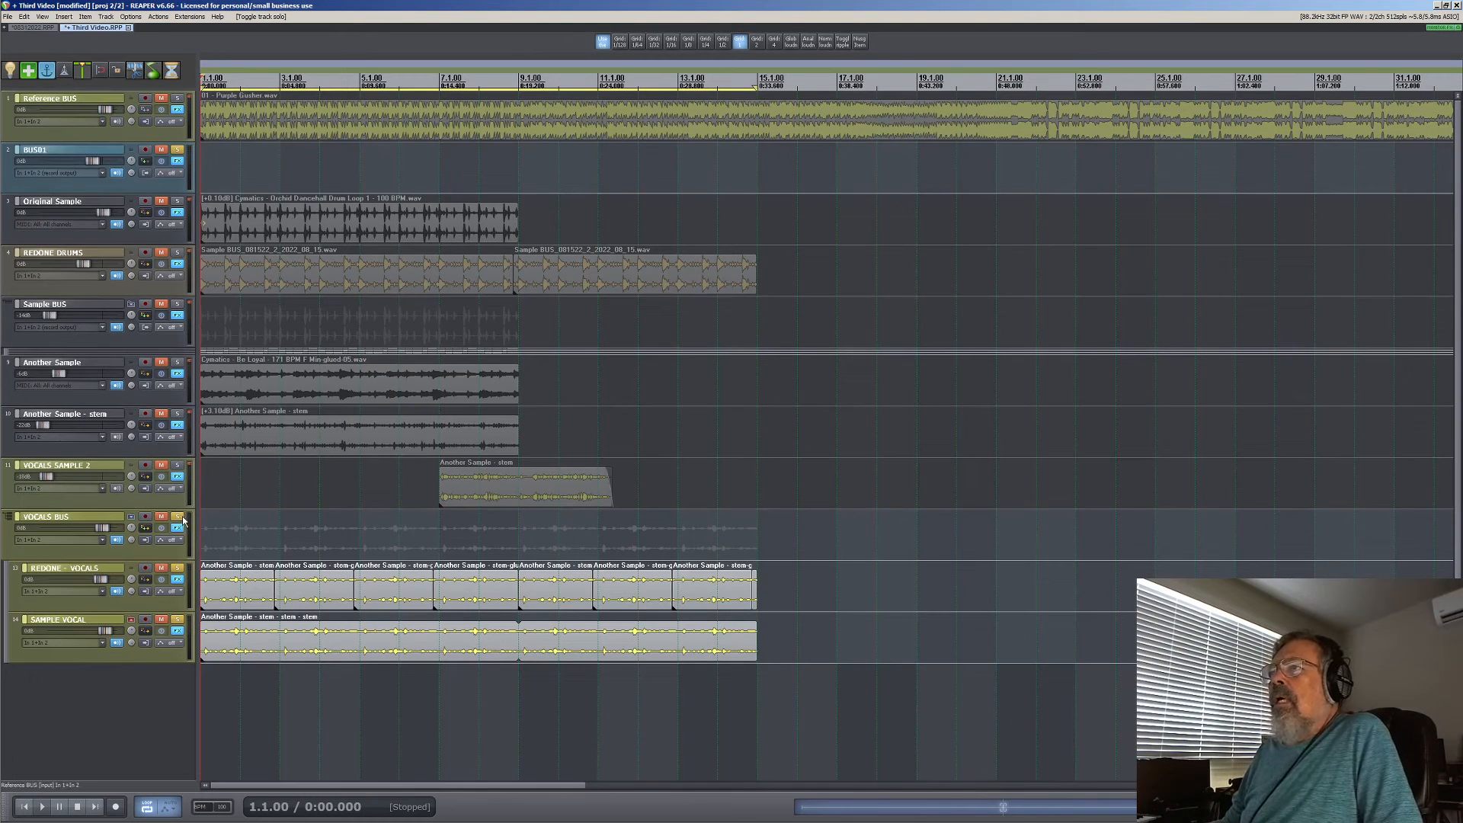
Solo VOCALS SAMPLE 2 in place of VOCALS BUS, play it from its clip's start, lower its track volume and stop.
click(176, 465)
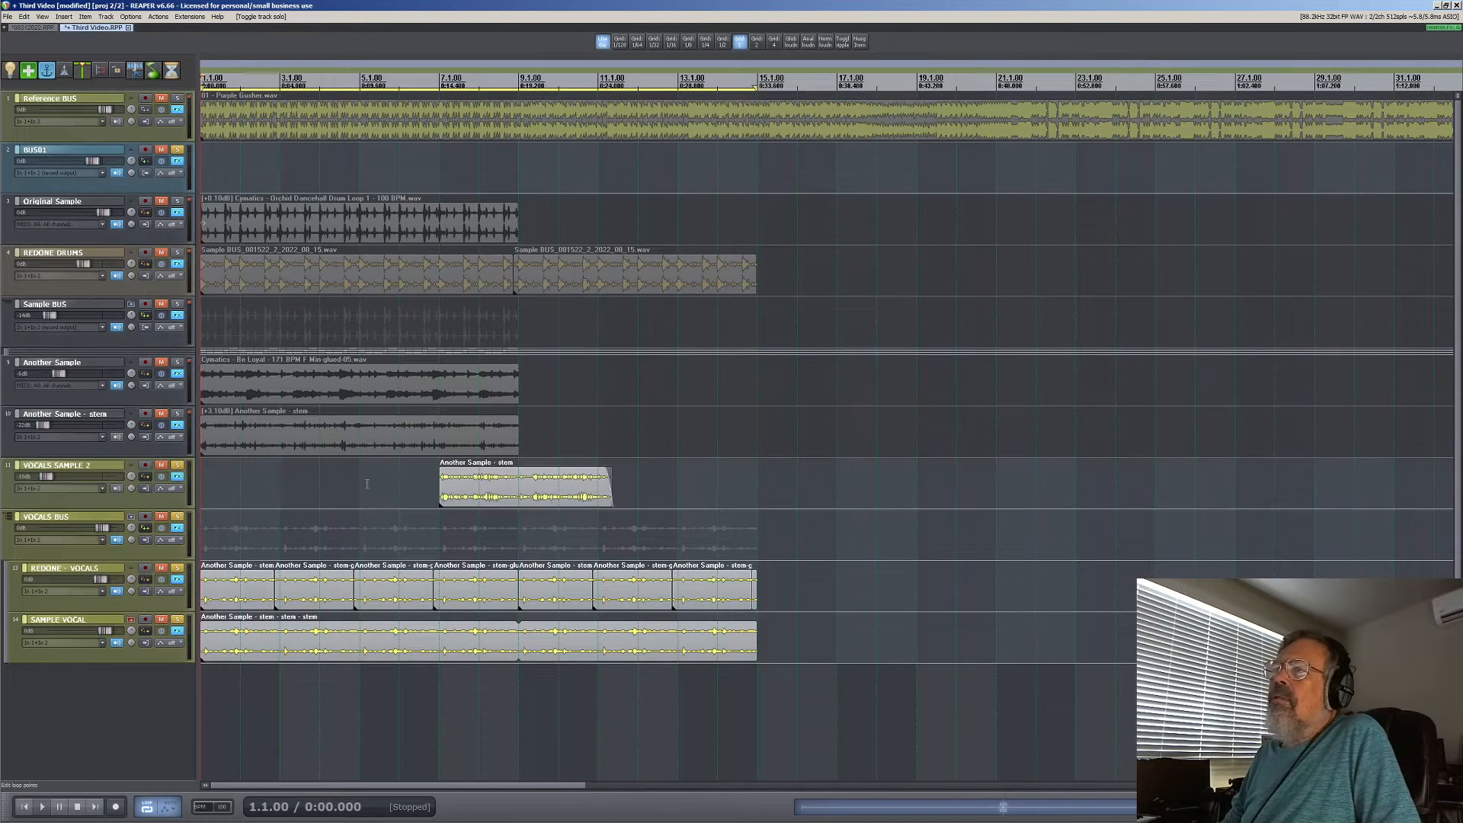
click(437, 480)
click(177, 518)
key(space)
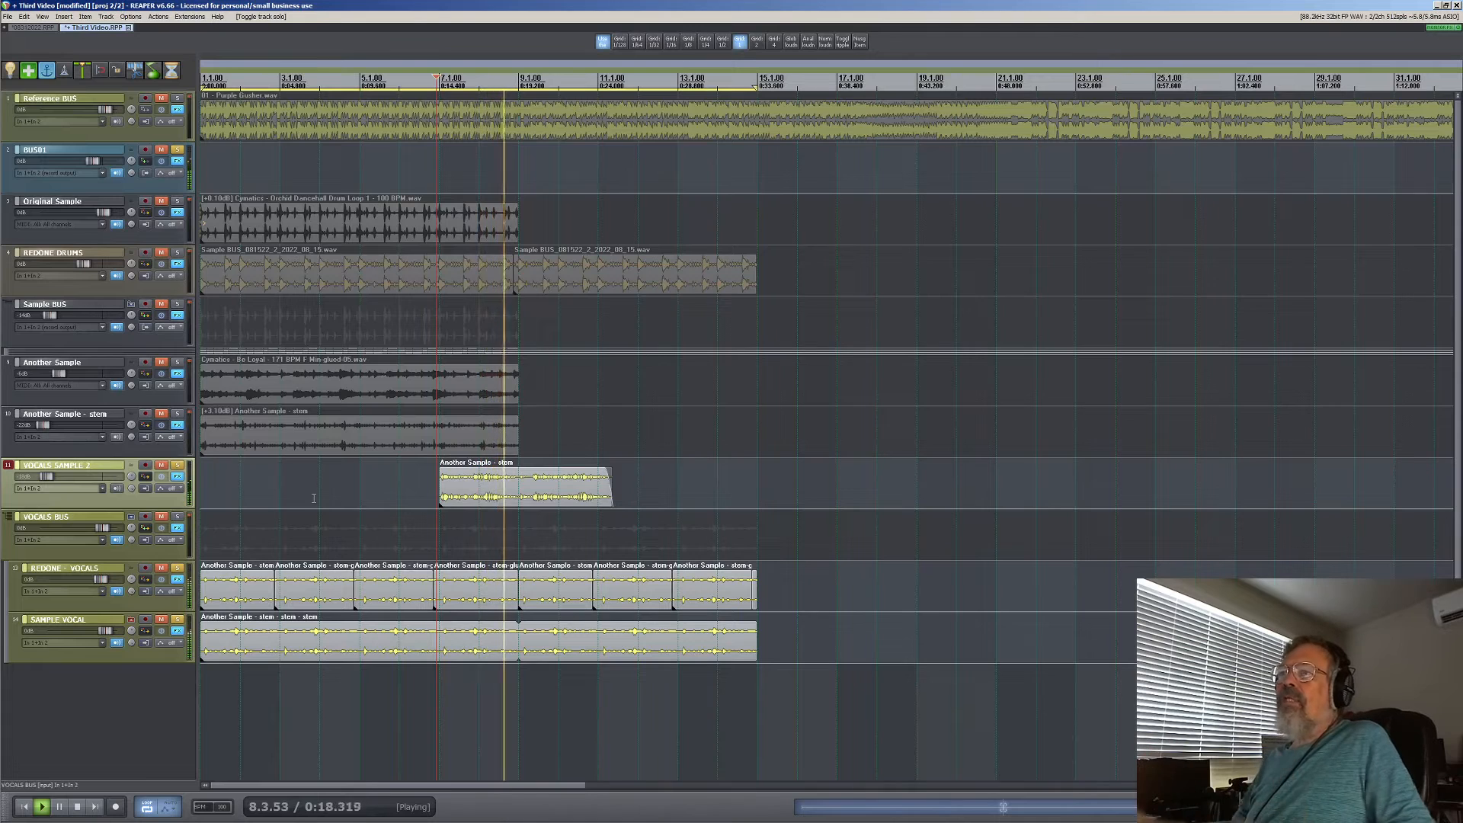
drag(46, 477, 35, 482)
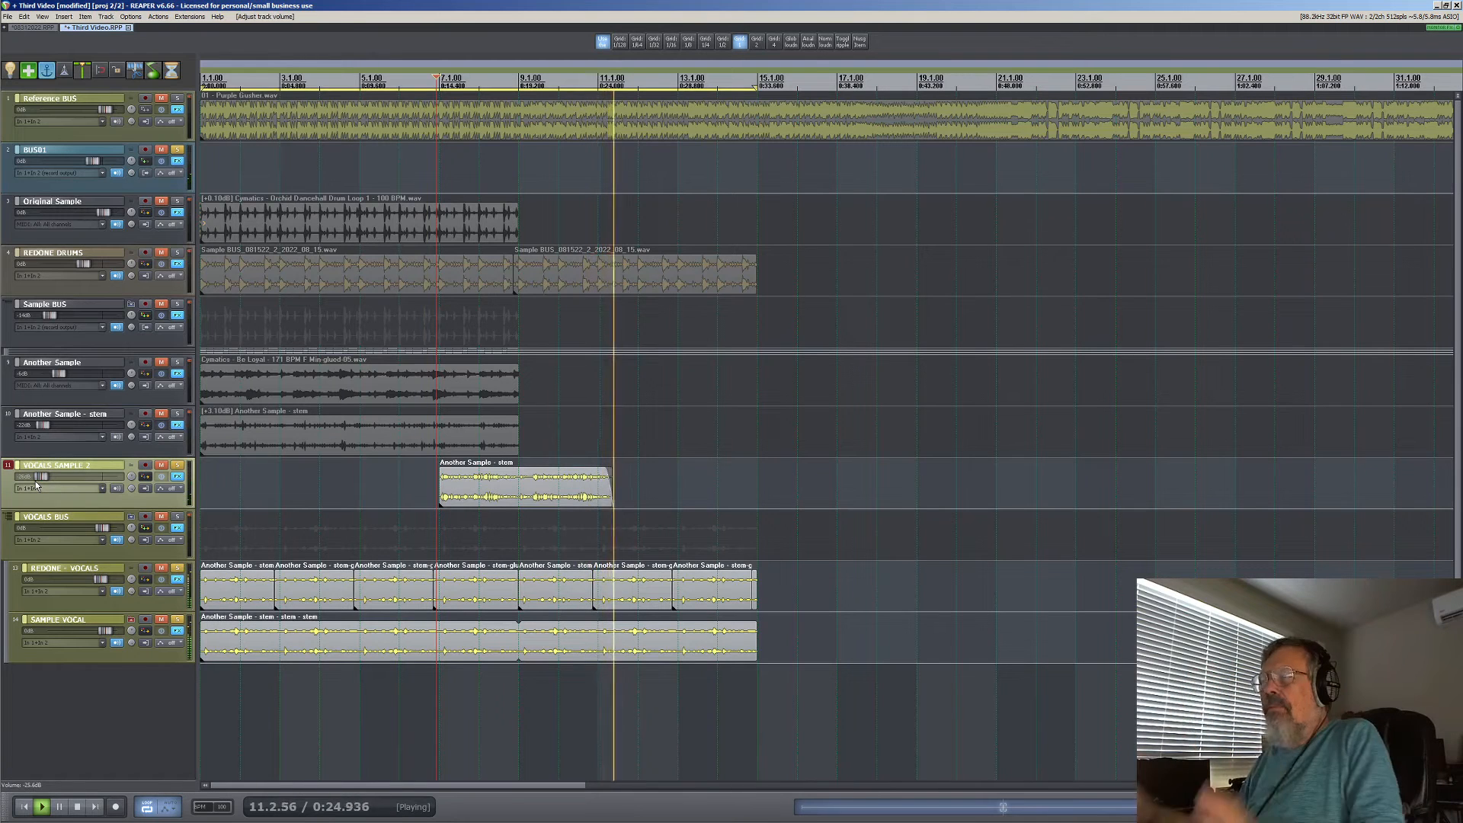
key(space)
Solo VOCALS BUS and REDONE DRUMS alongside VOCALS SAMPLE 2, play the mix from the project start, stop and clear the track selection.
click(177, 516)
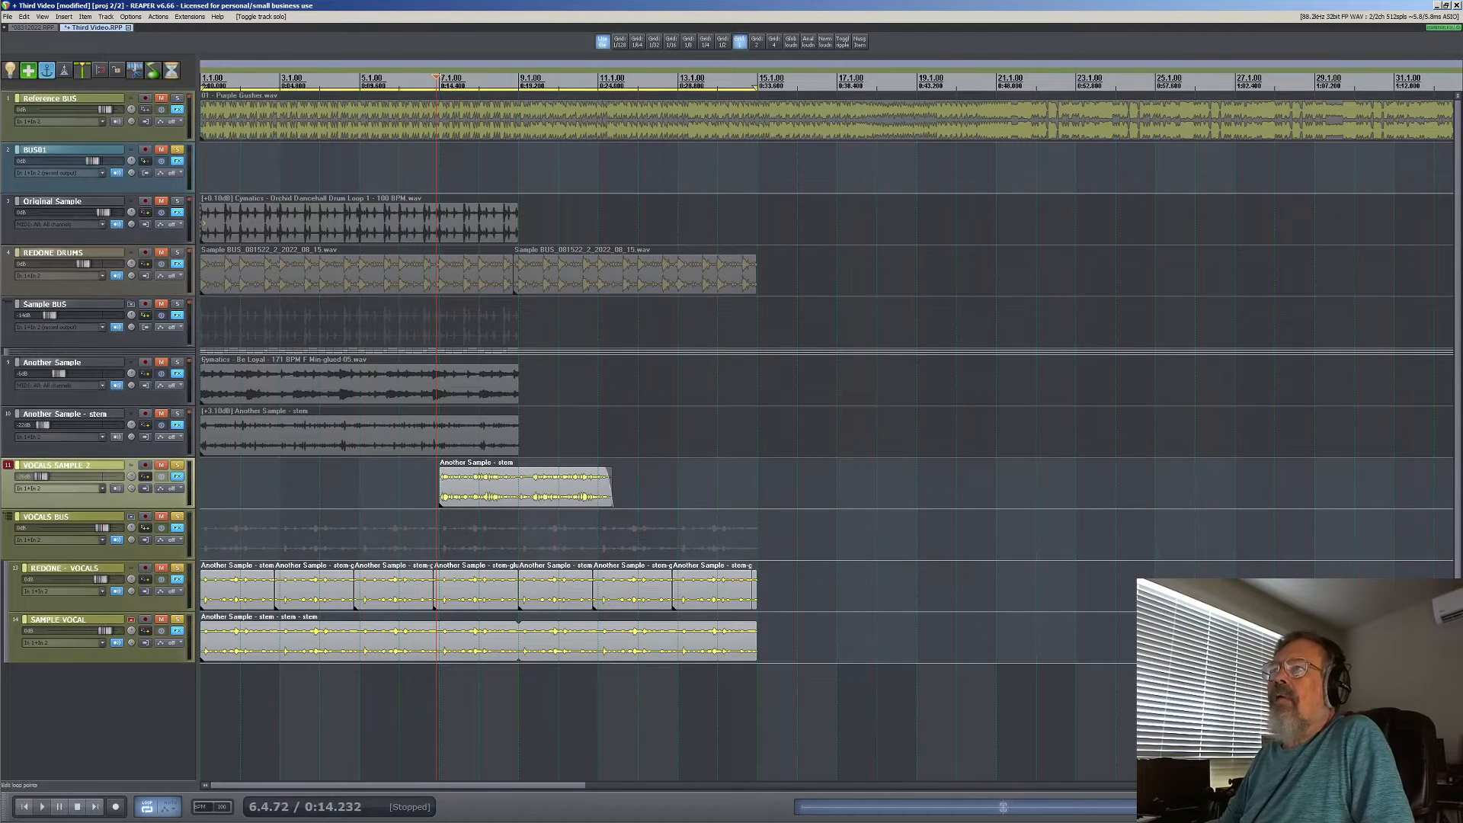
click(177, 253)
click(22, 806)
key(space)
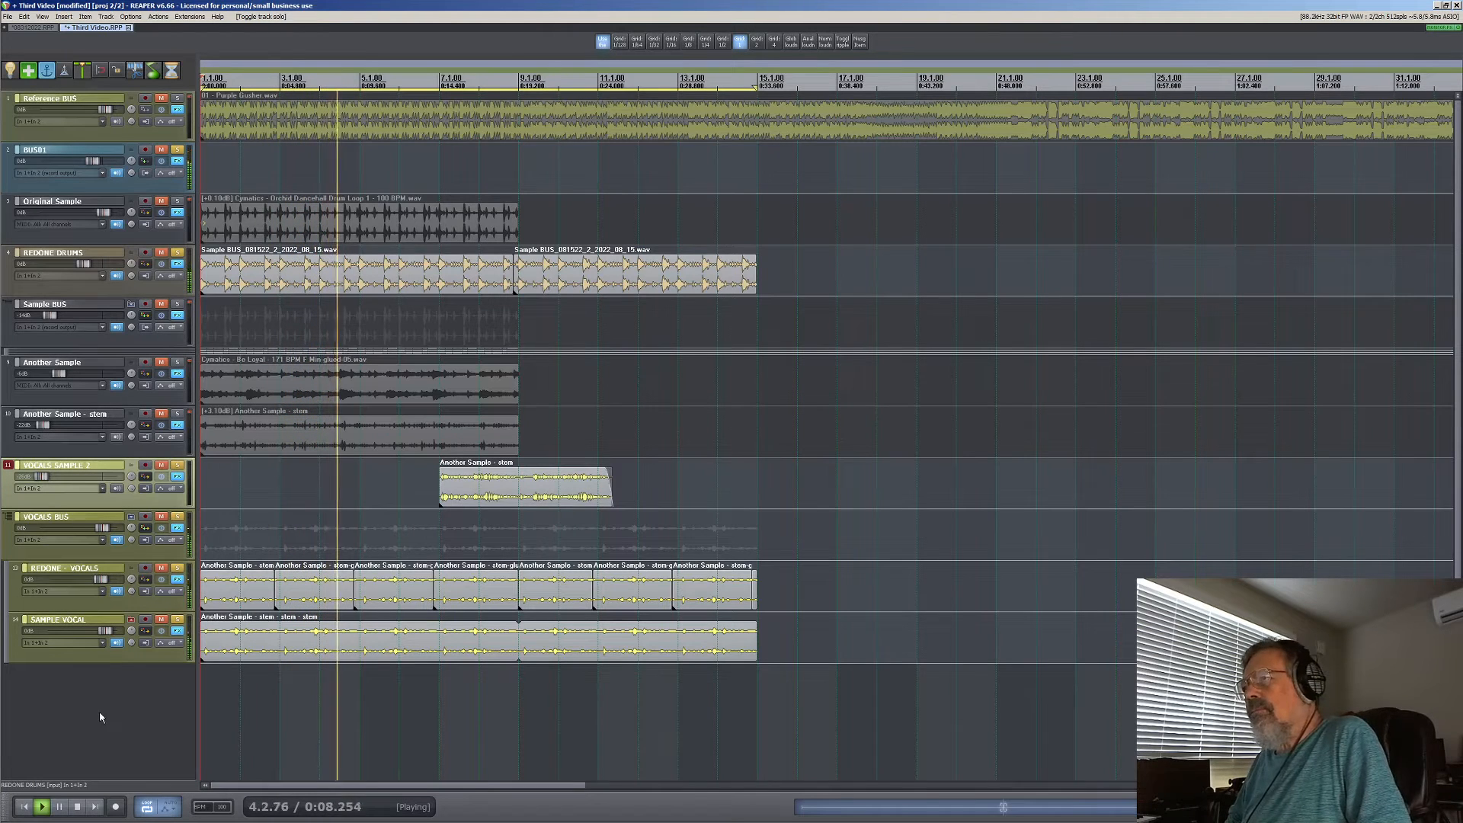
key(space)
click(40, 701)
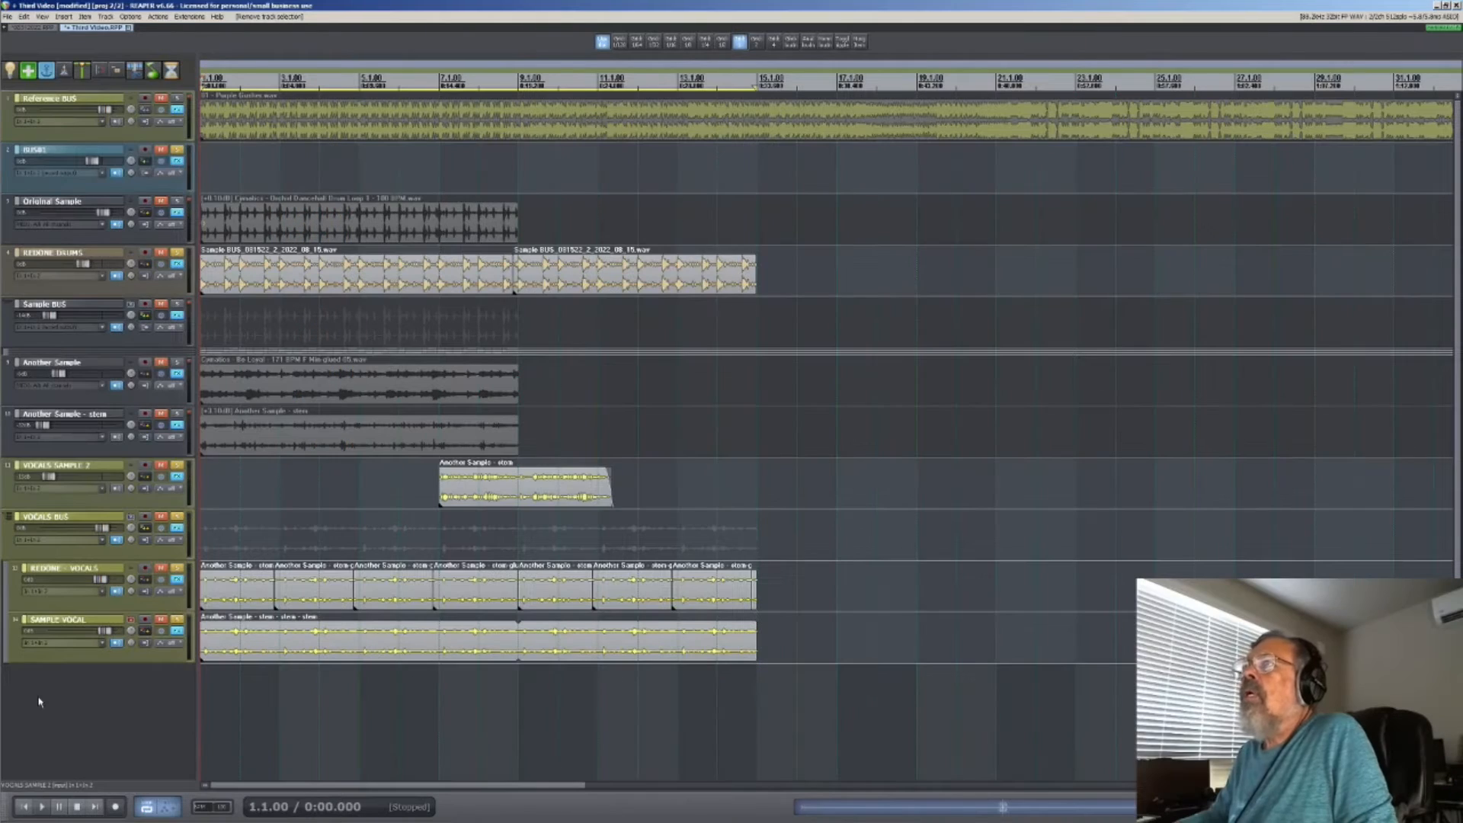
Switch to the 08312022 project and play its soloed DRUMS SLICED track.
click(23, 28)
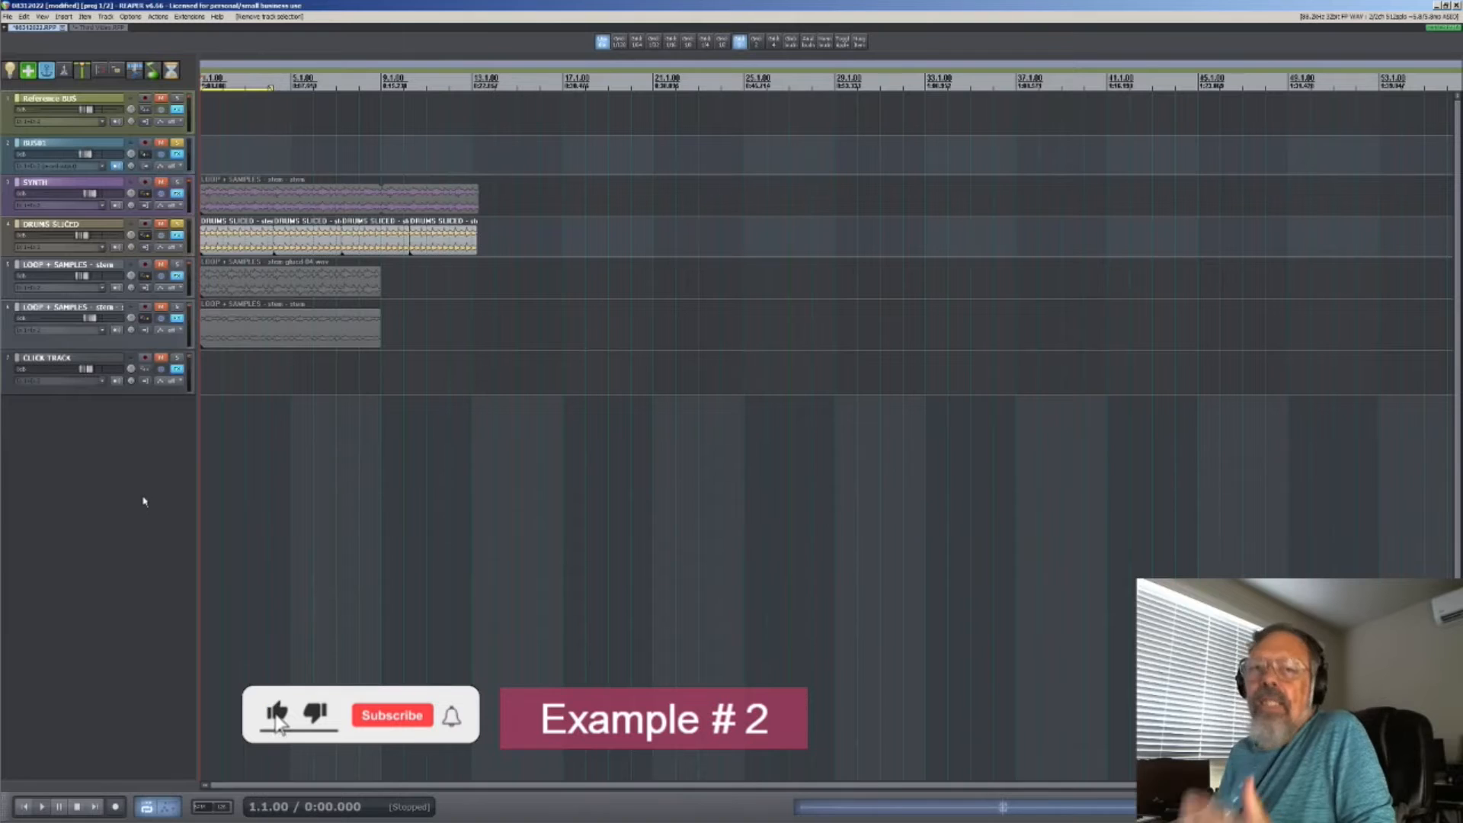
key(space)
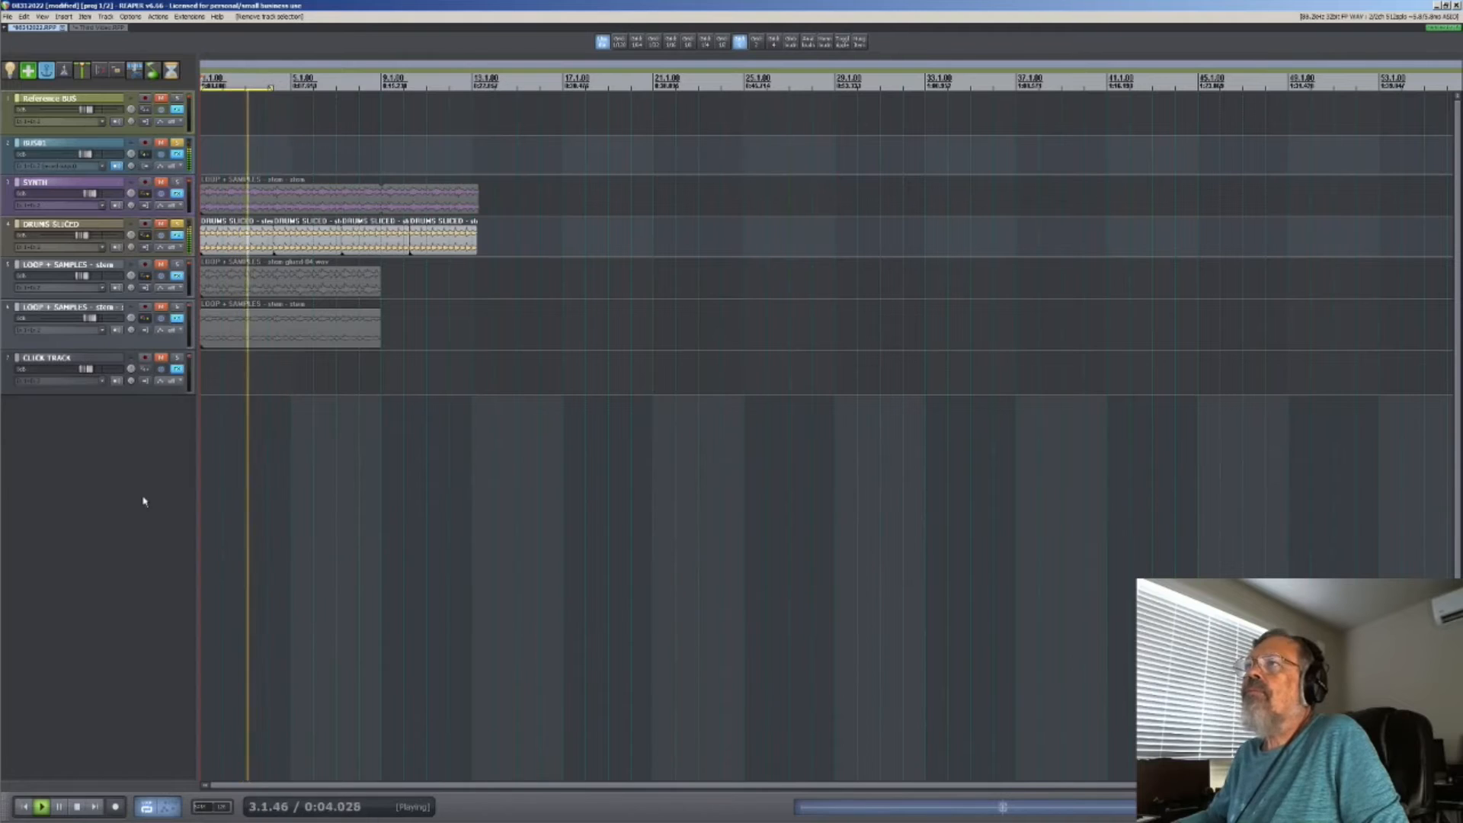
Stop playback, open the first DRUMS SLICED clip in MK Slicer and move the slicer window near the tracks.
key(space)
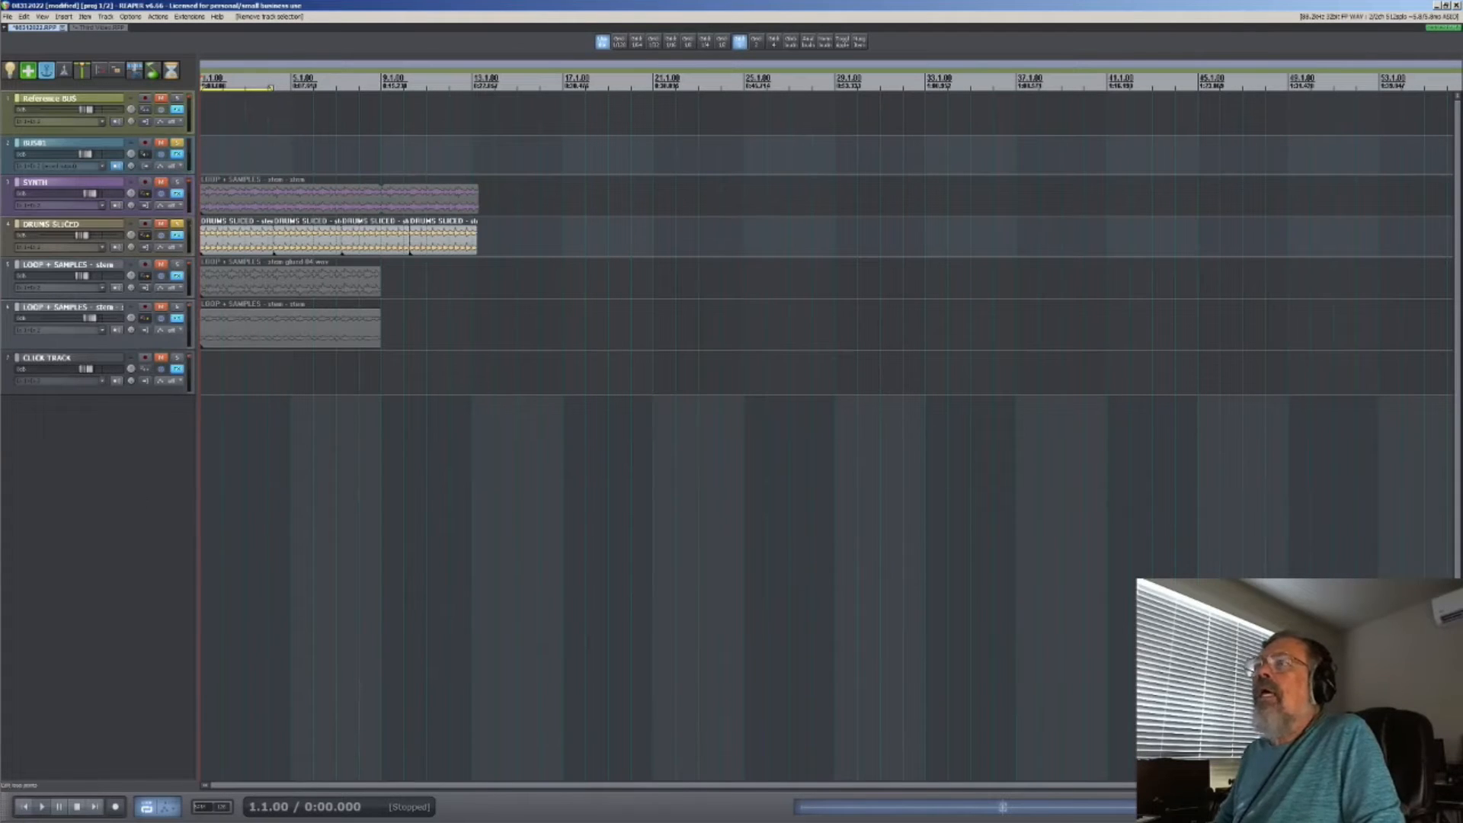
click(239, 252)
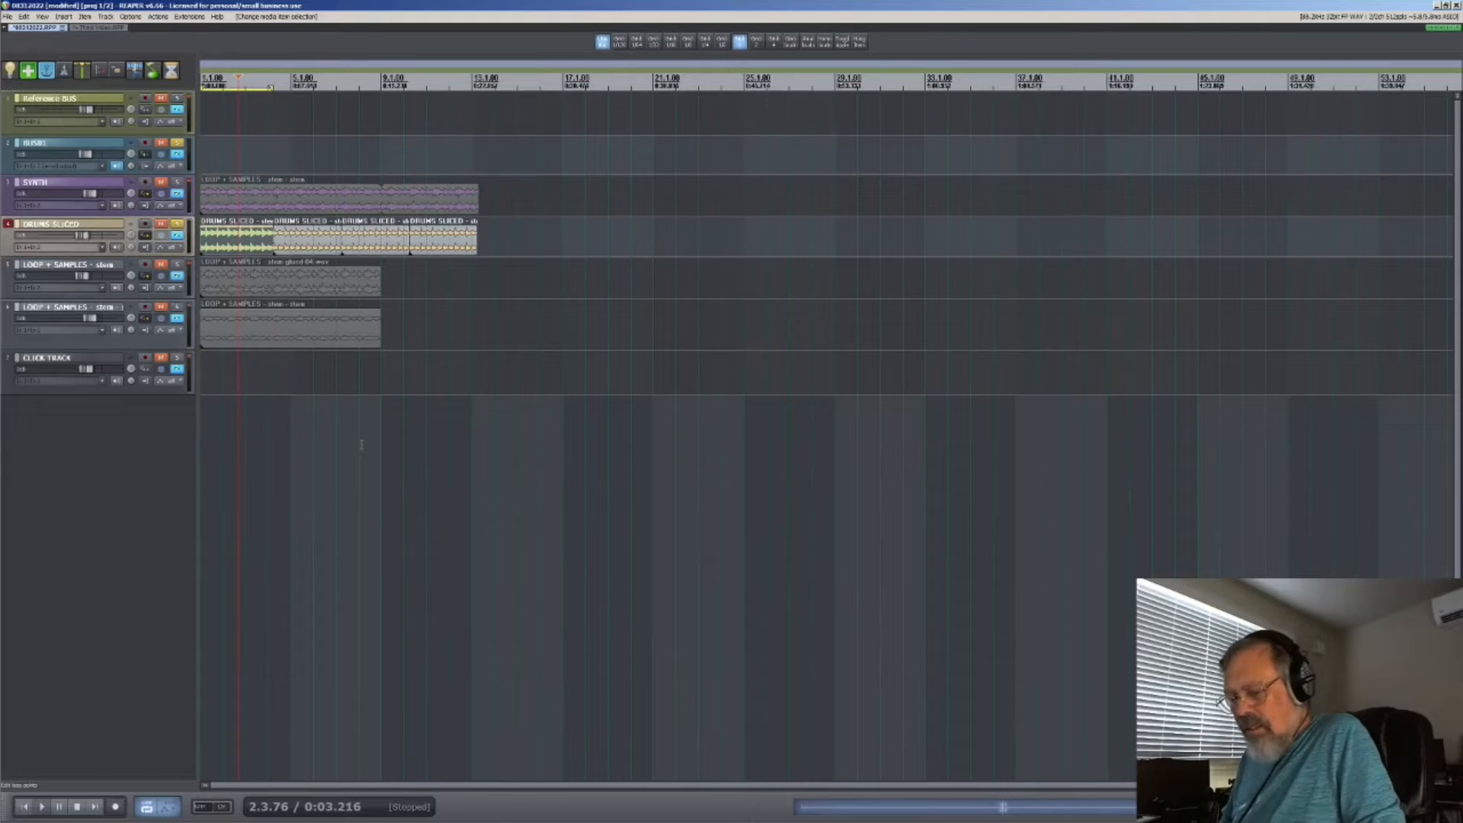
key(t)
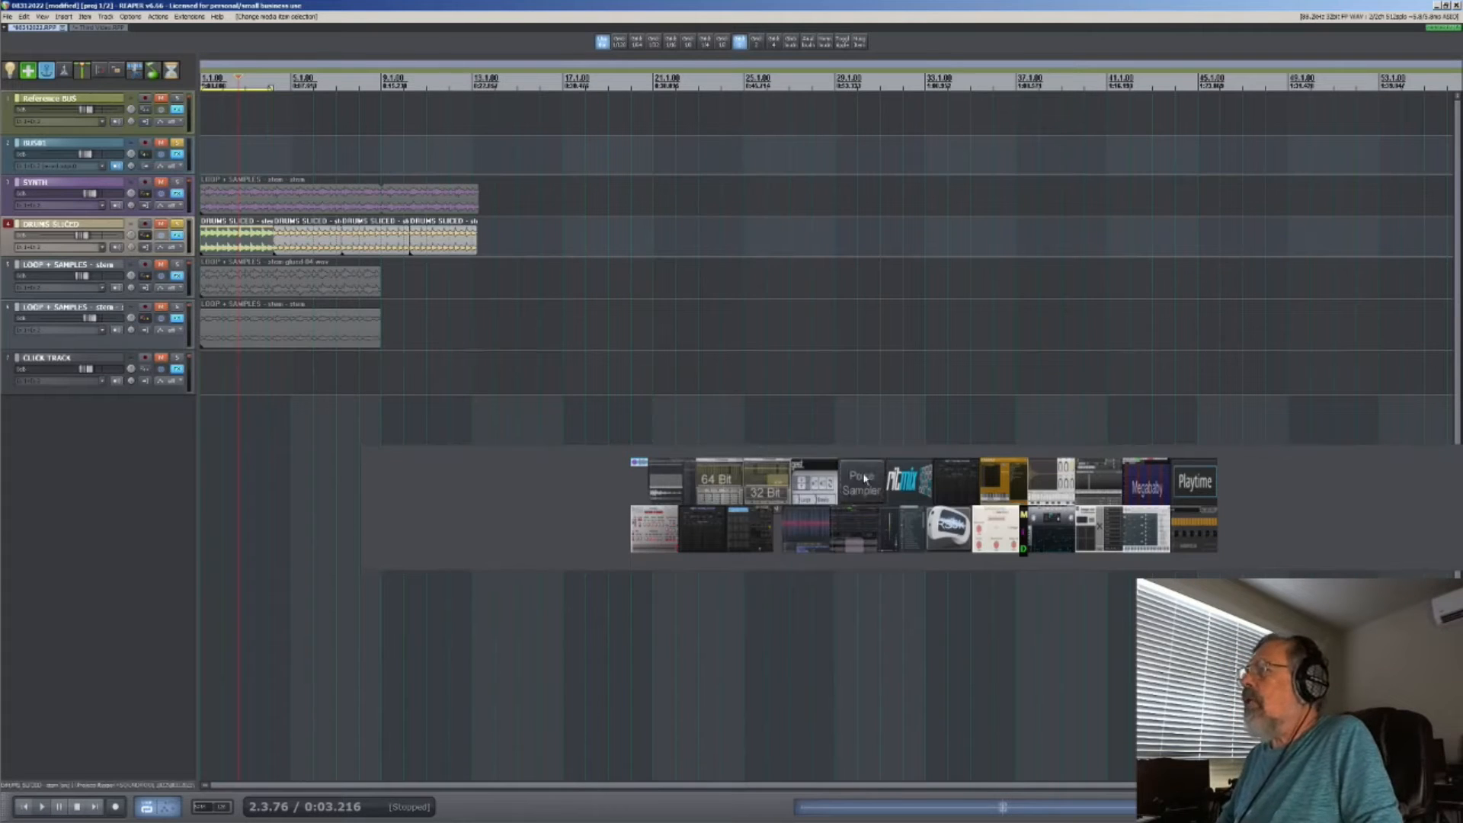
click(807, 525)
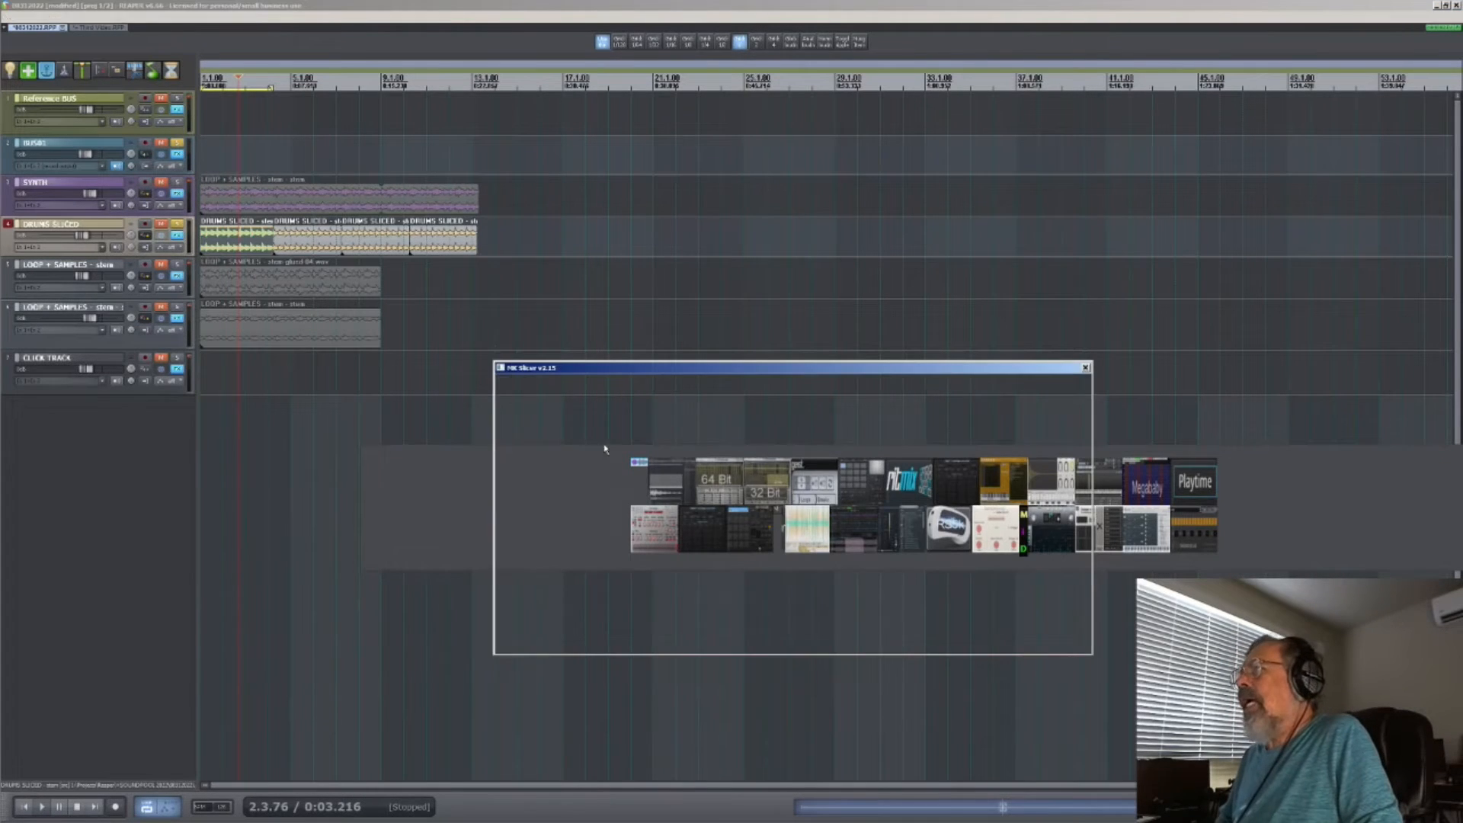
drag(788, 374, 630, 265)
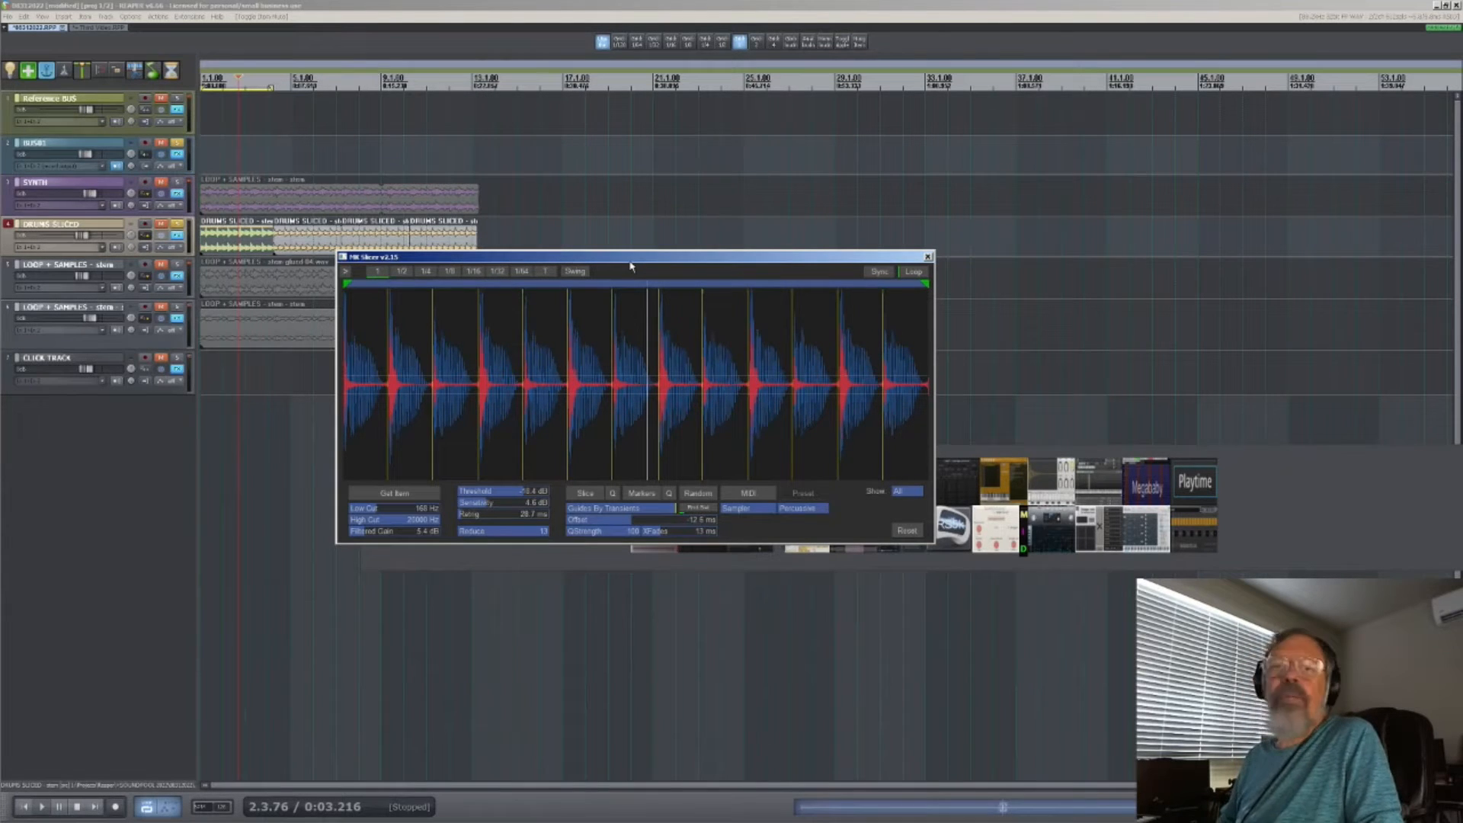
Review the installed extensions and look through the ReaPack repository list, then close it without changes.
click(190, 17)
mouse_move(223, 301)
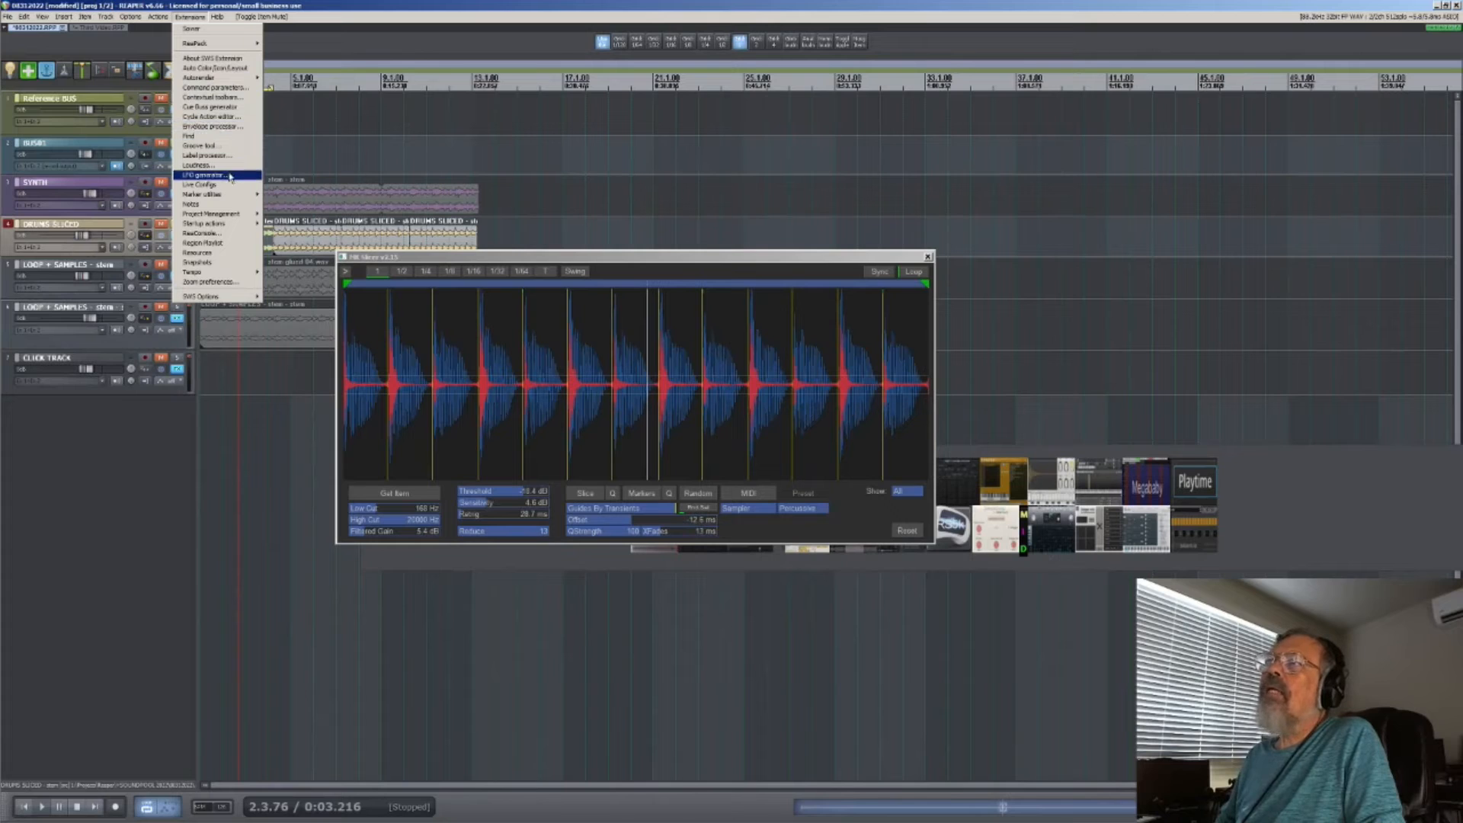
mouse_move(229, 196)
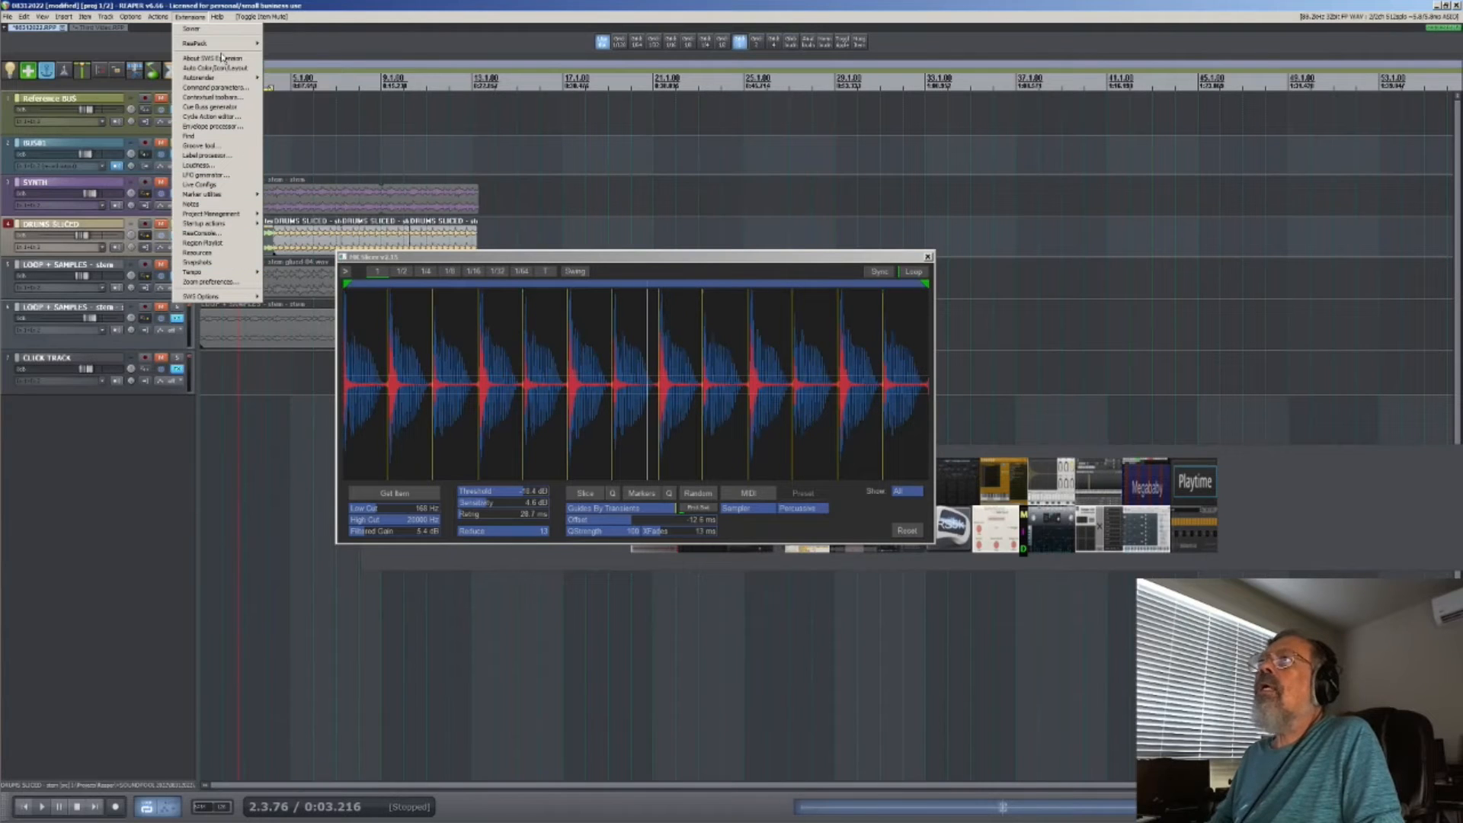
mouse_move(229, 45)
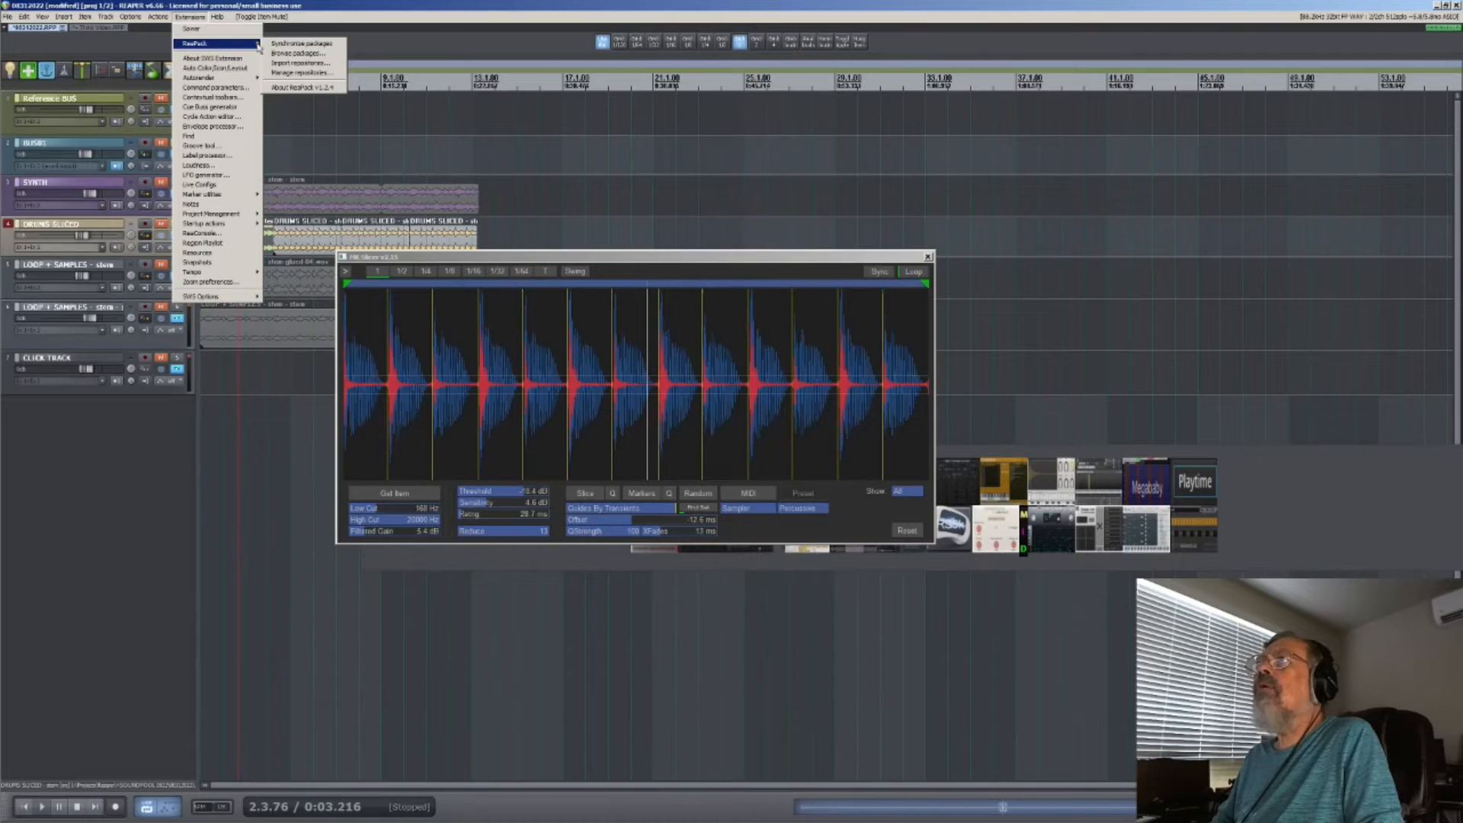
click(303, 76)
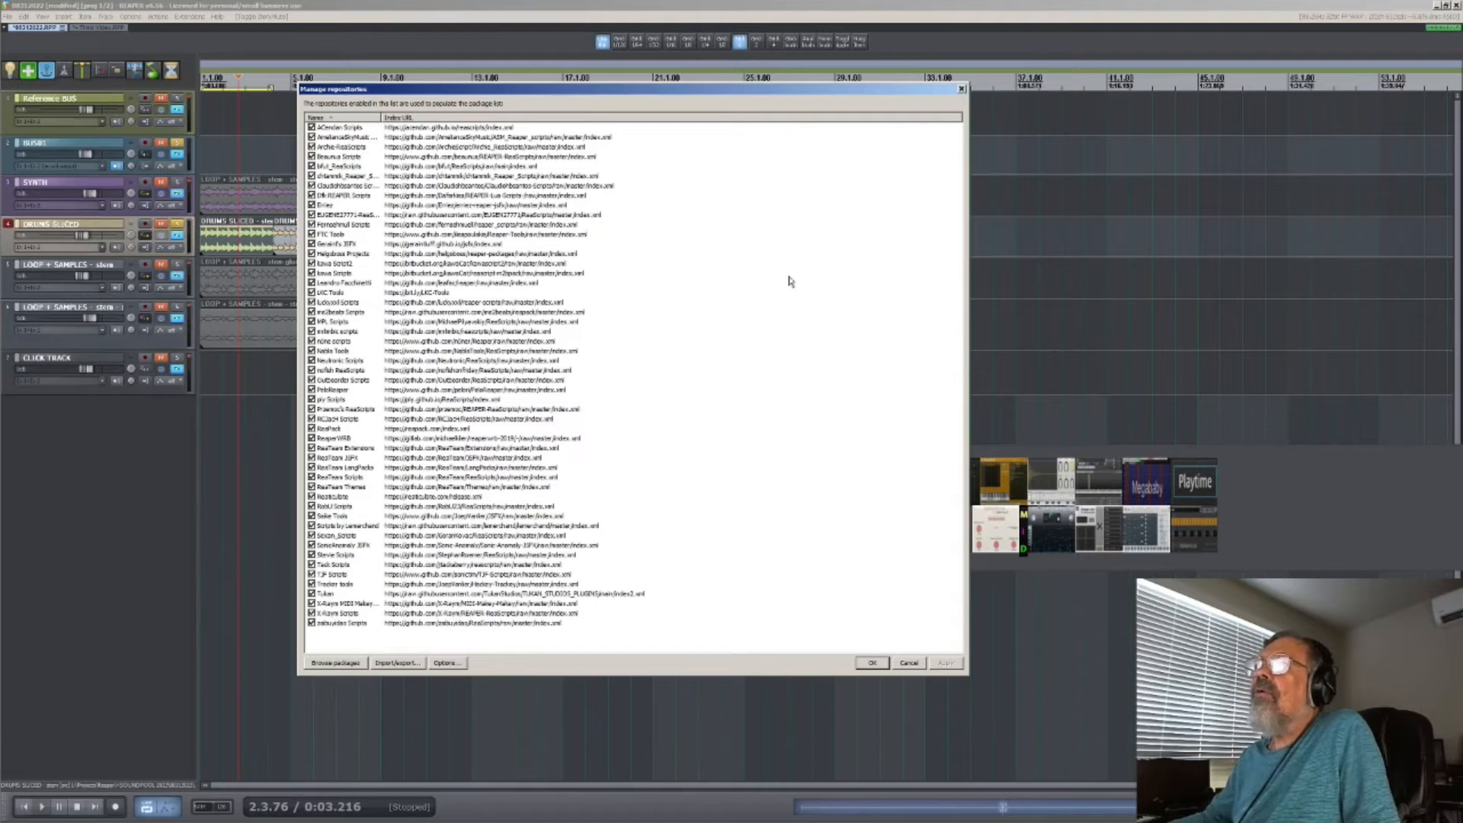
click(962, 89)
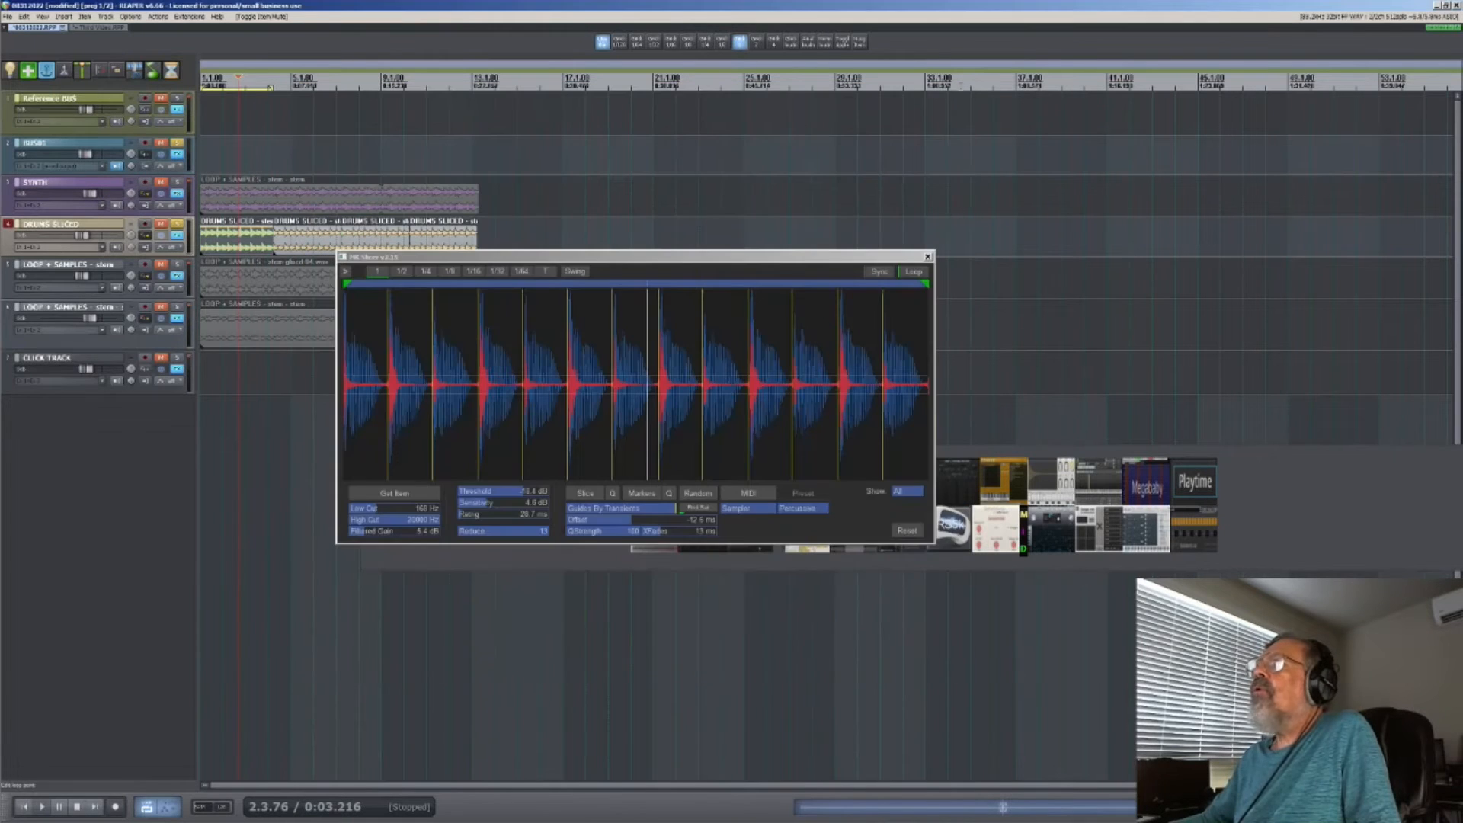
Search the action list for "mk" to locate the slicer scripts and close the list.
click(157, 16)
click(184, 29)
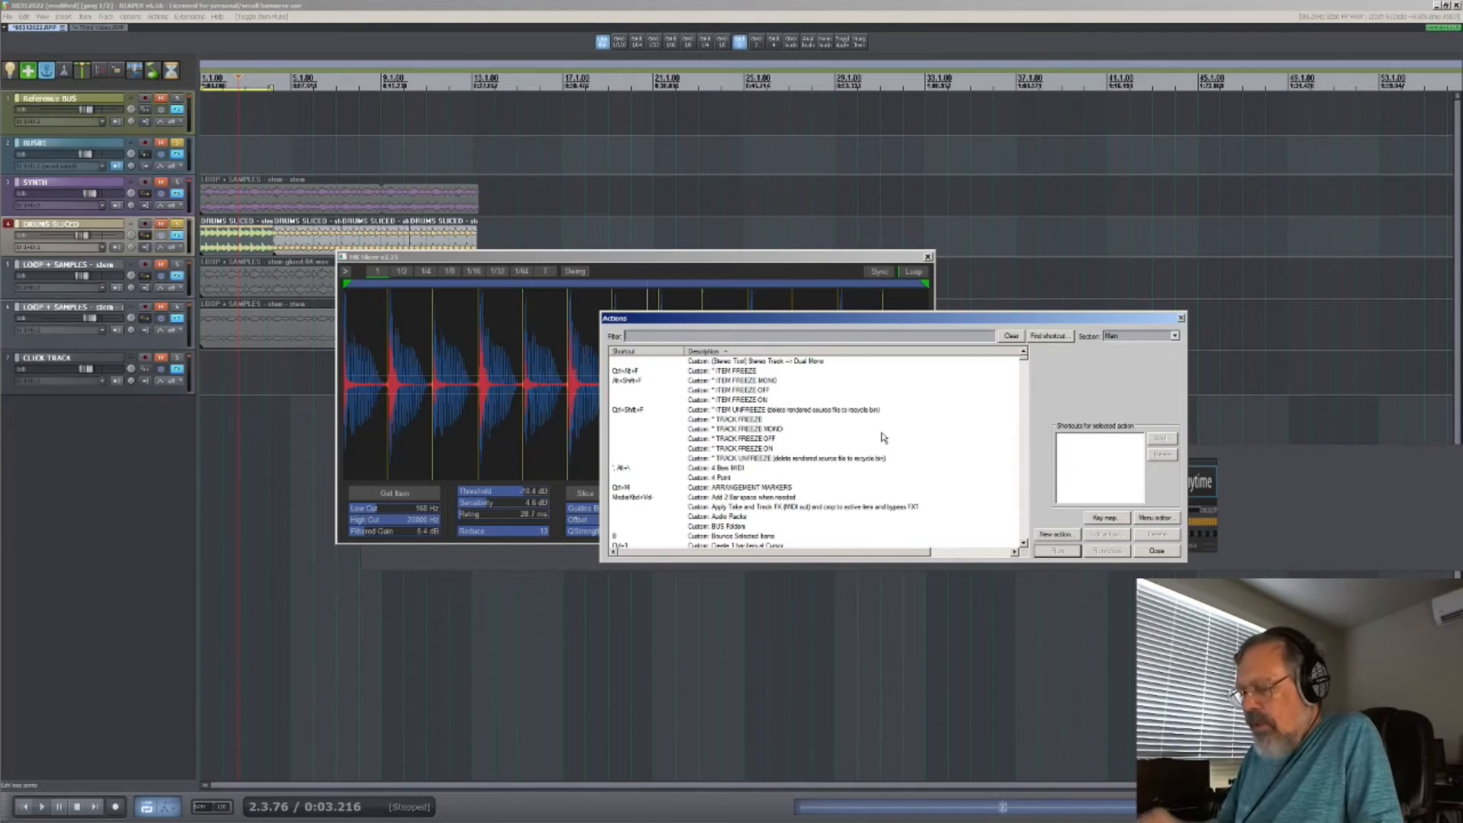
text(mk)
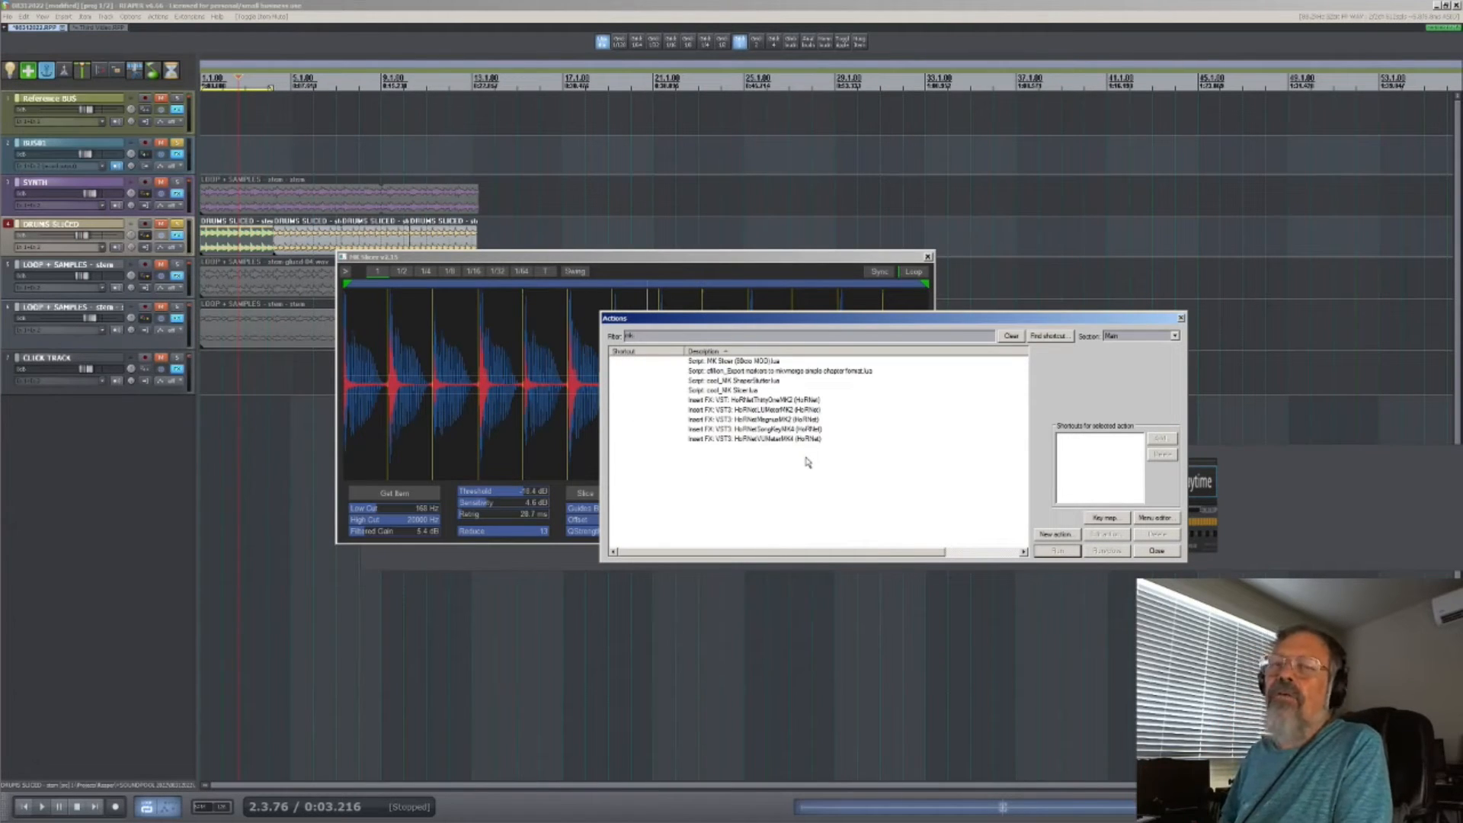
click(1155, 550)
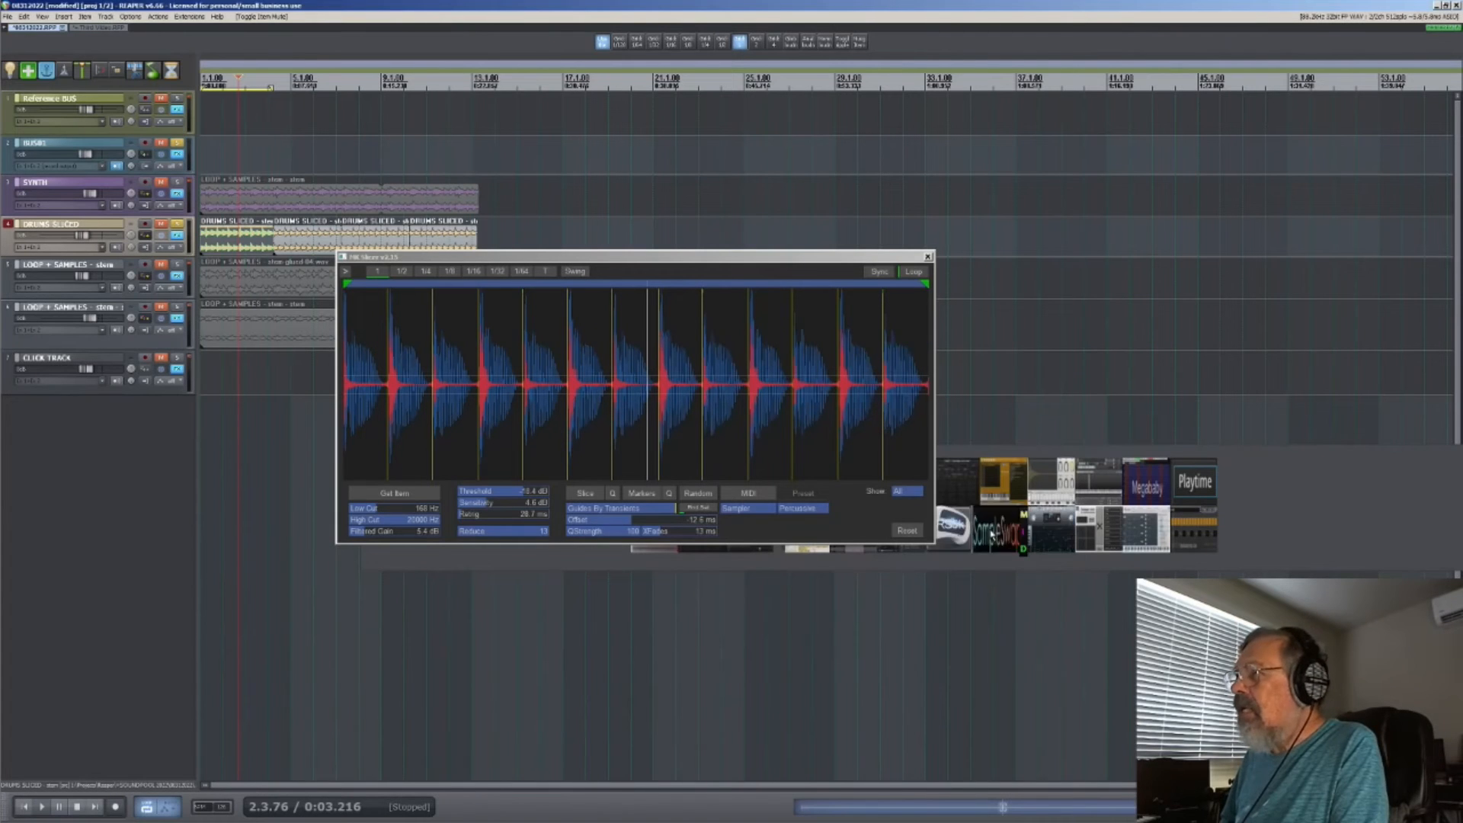
Check the guide modes offered in MK Slicer, then close the slicer and the floating script toolbar.
click(655, 262)
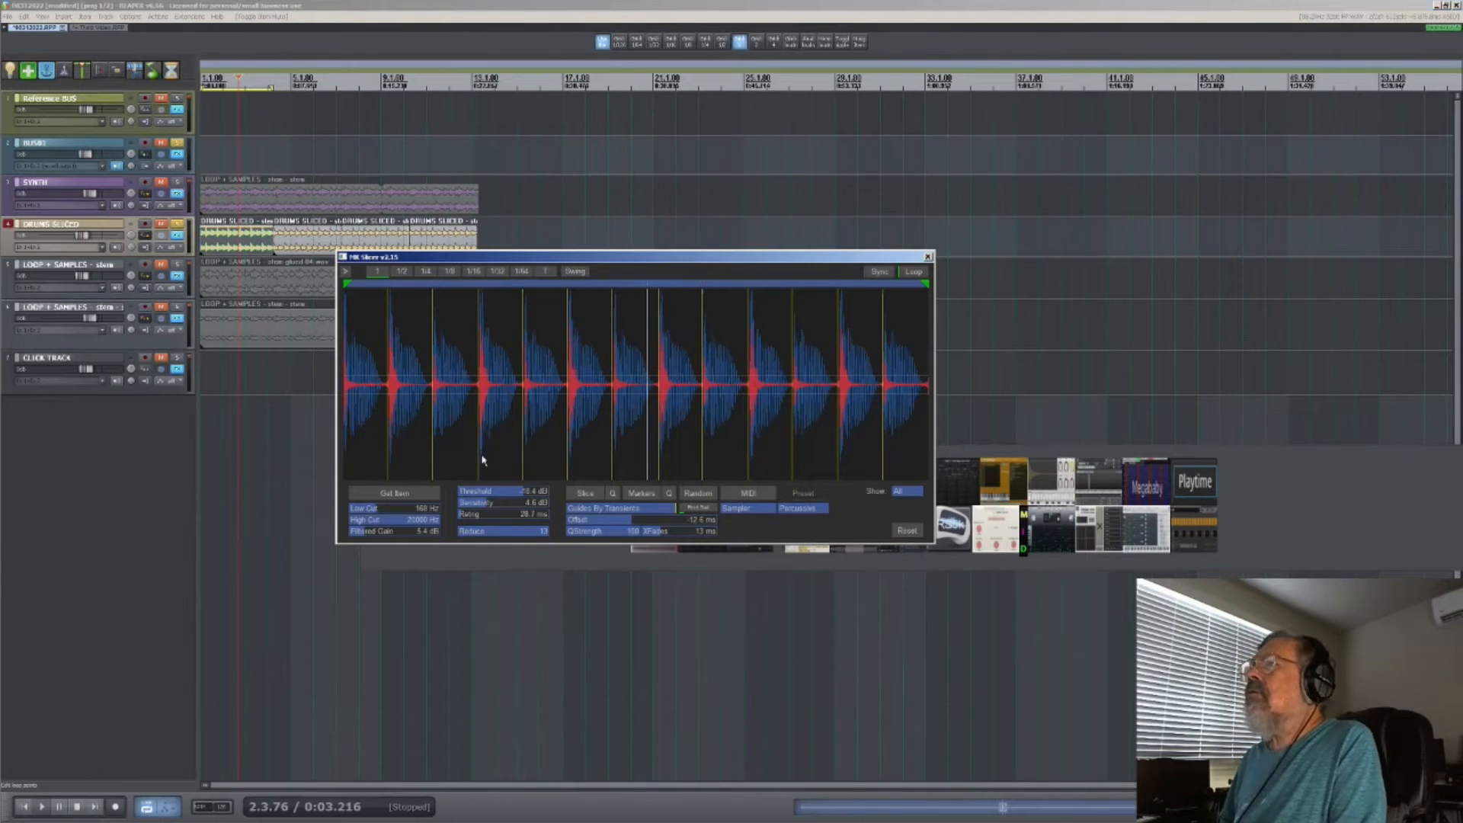
click(604, 509)
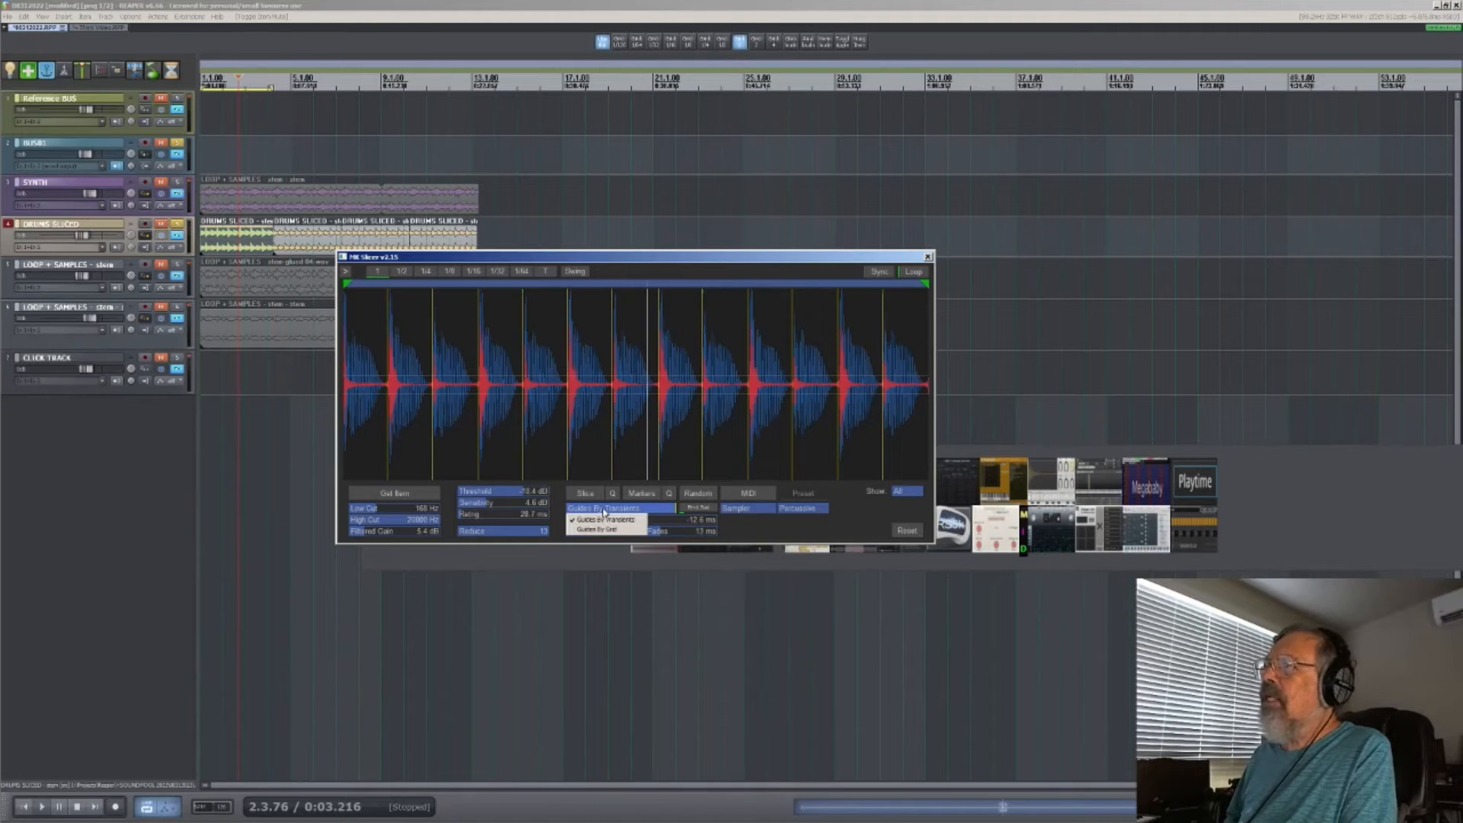
click(790, 538)
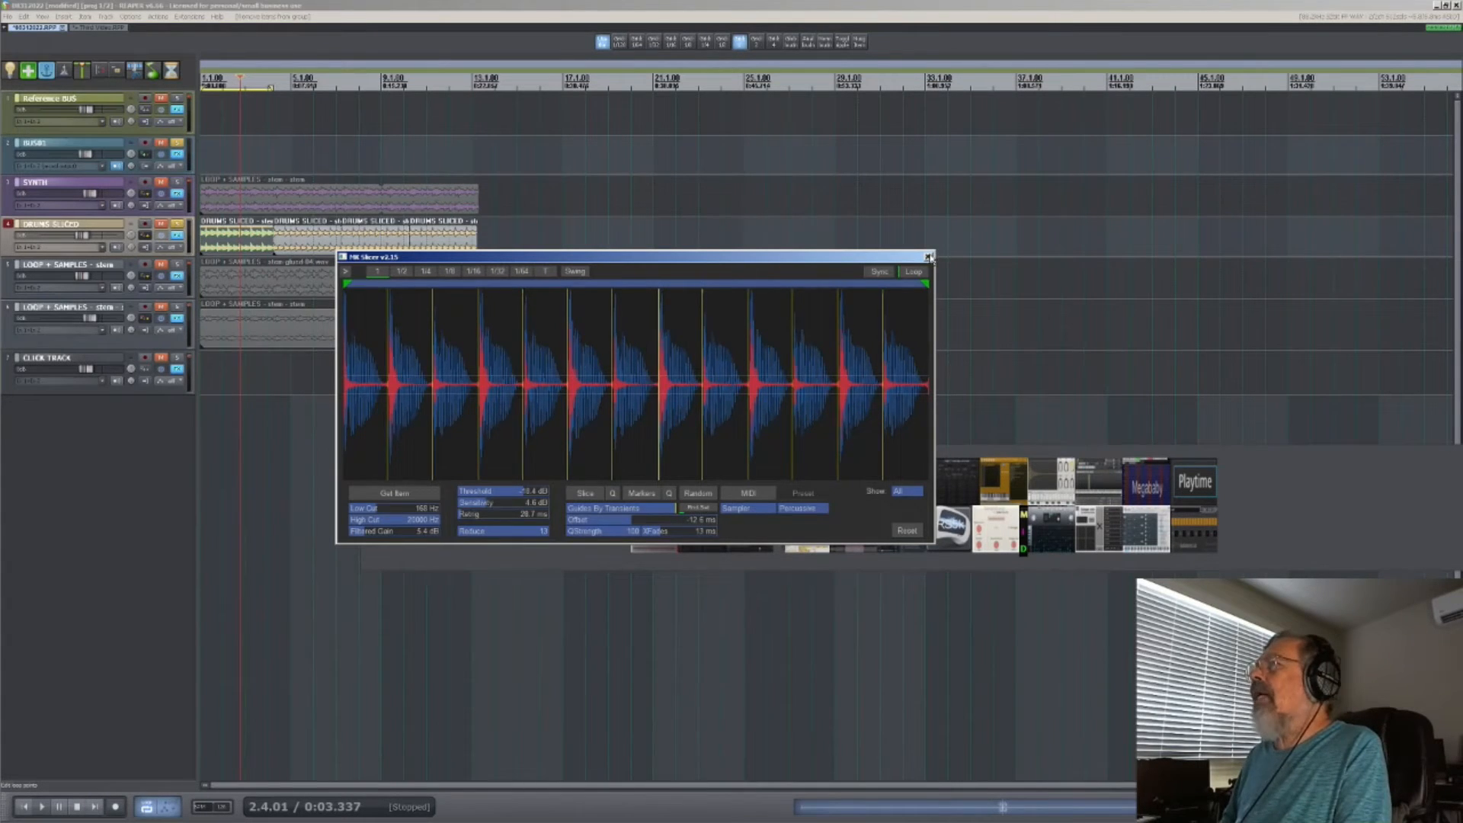
click(929, 256)
drag(1338, 485, 1135, 471)
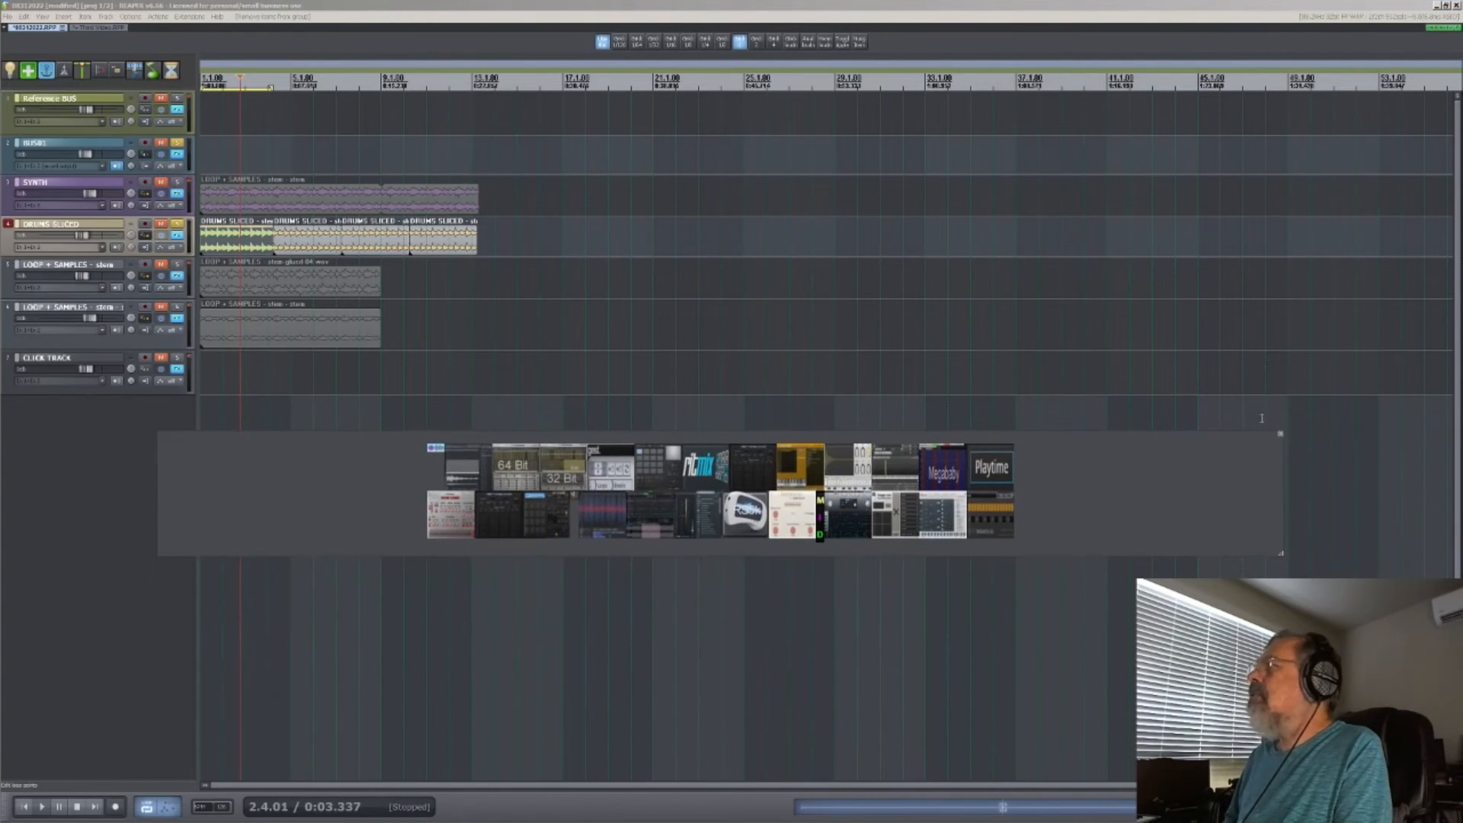
click(1280, 433)
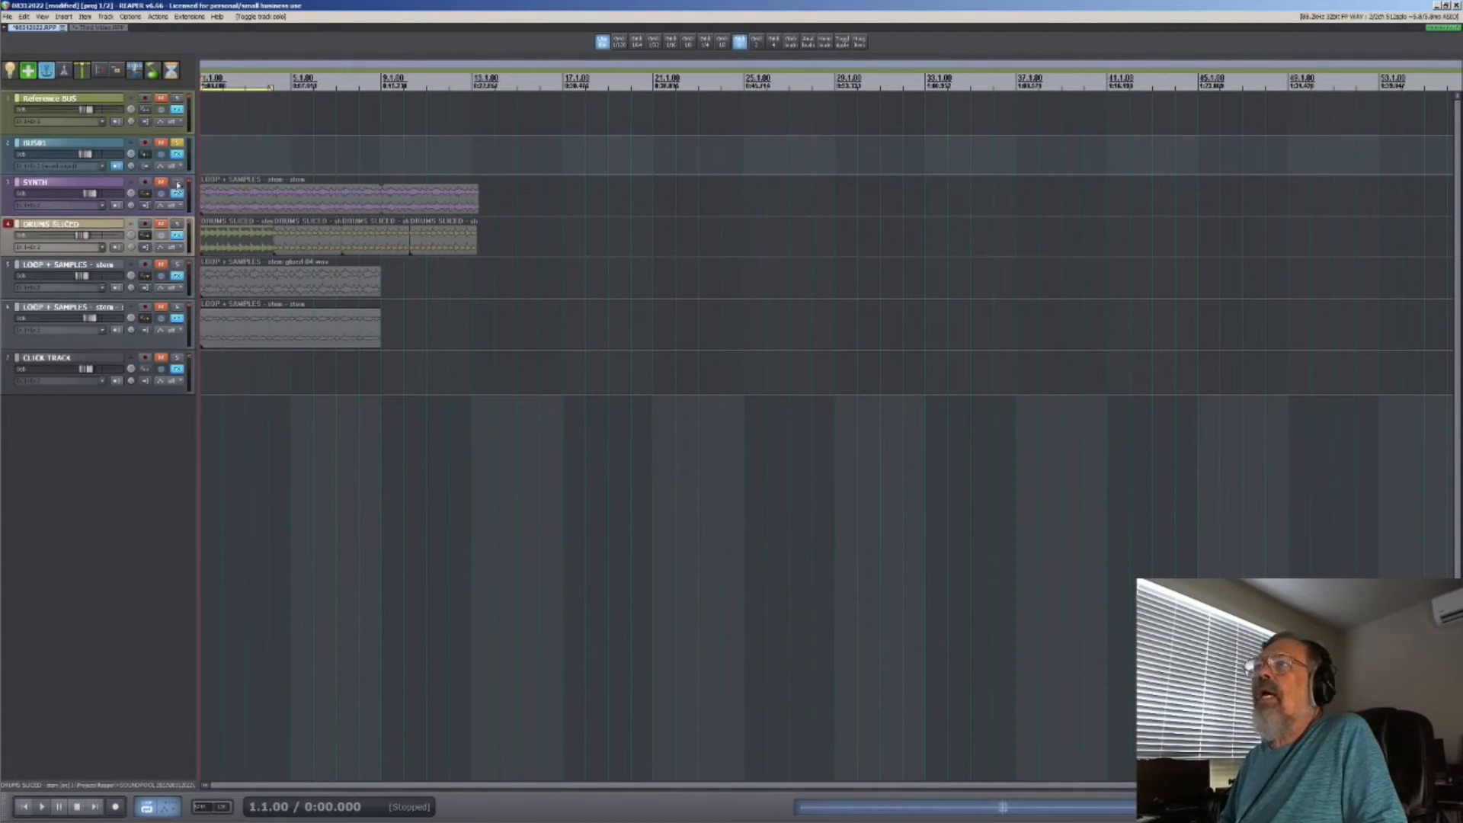
Solo the upper LOOP + SAMPLES - stem track, play it, open its effects chain and stop playback.
click(177, 264)
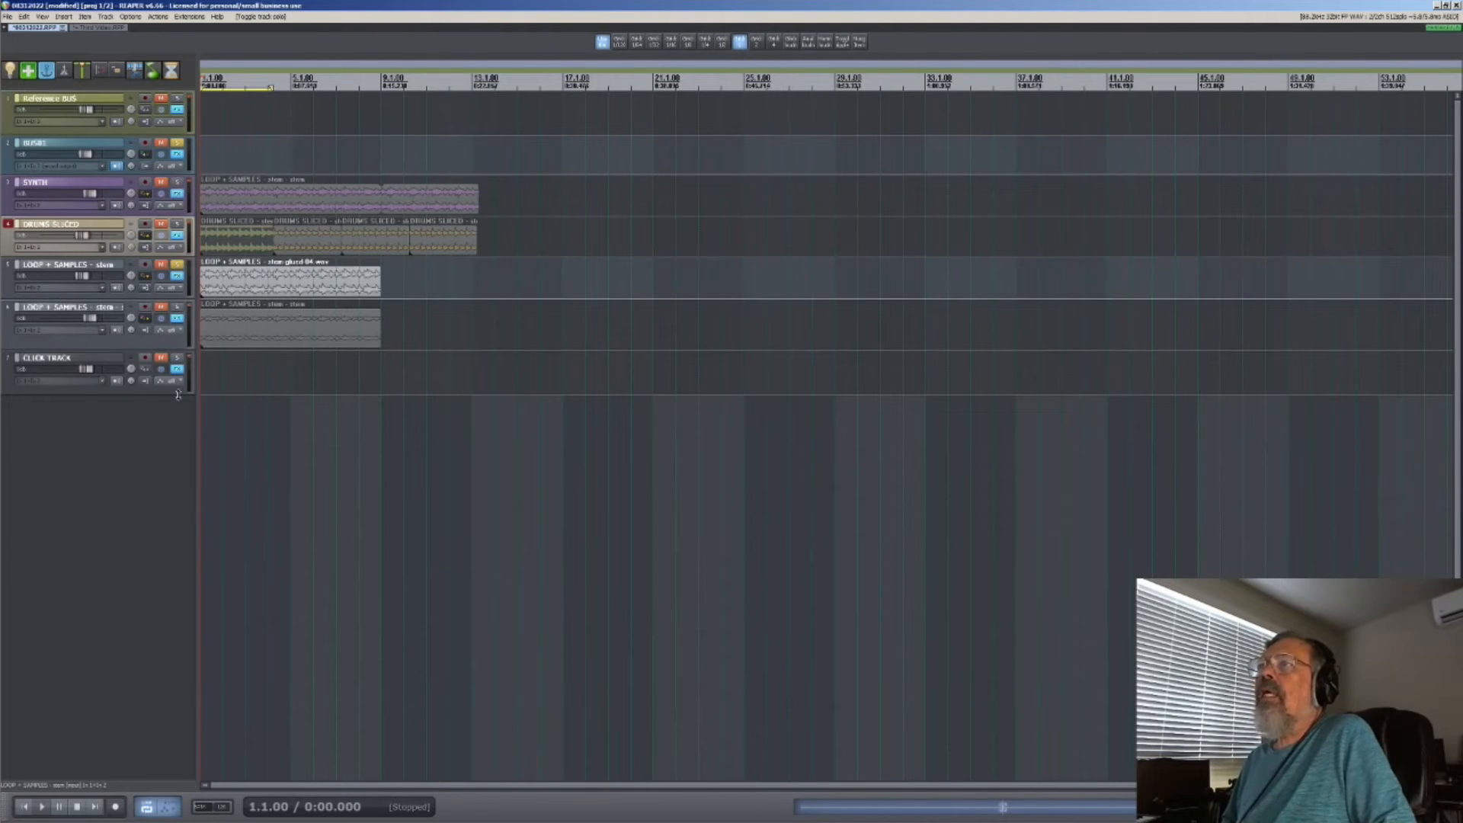
key(space)
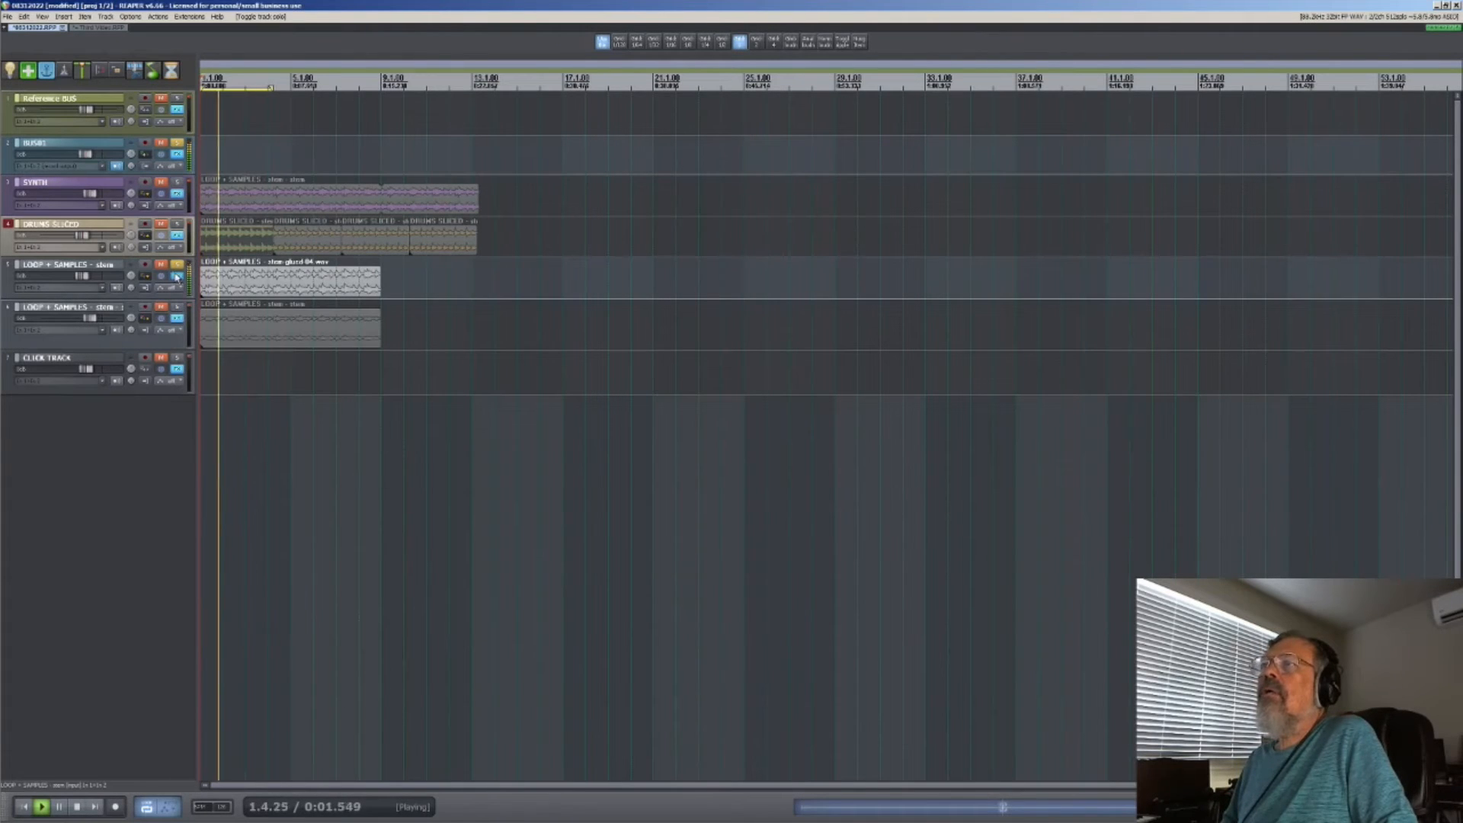
key(f)
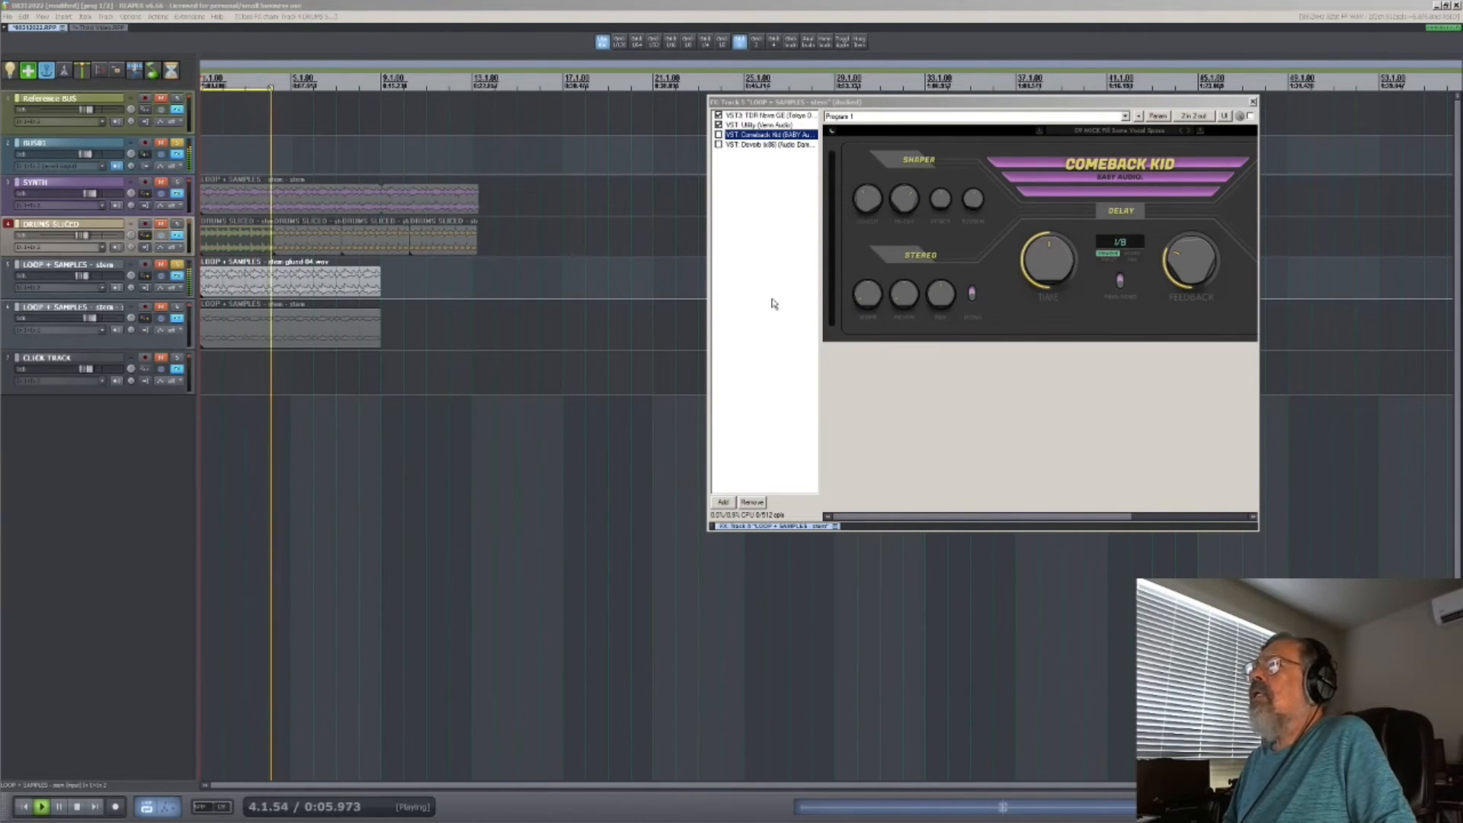
key(space)
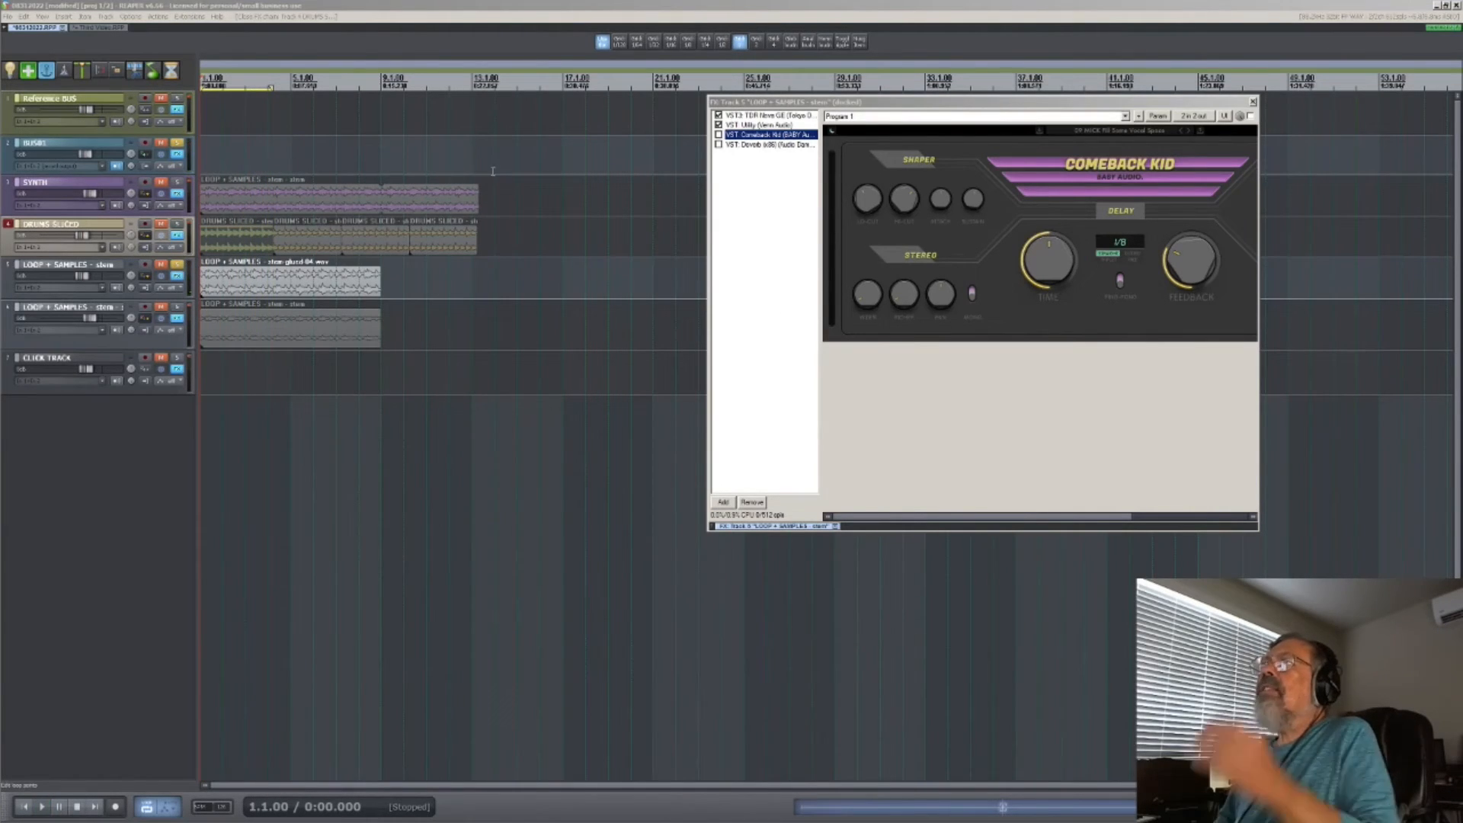
Extend the loop to bar 5, enable Comeback Kid, compare it with bypass during playback, leave it enabled and stop.
click(386, 131)
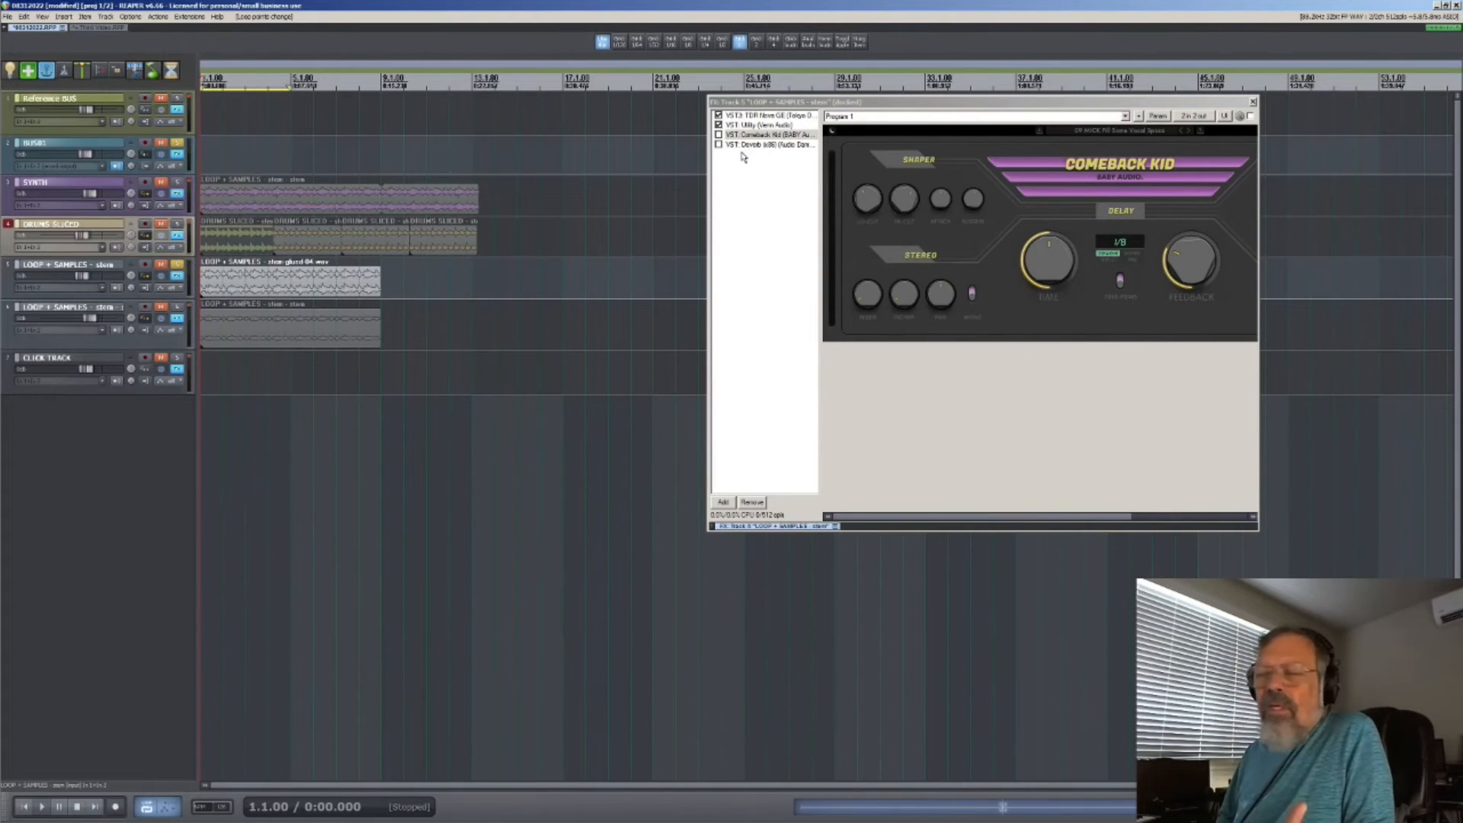
click(717, 135)
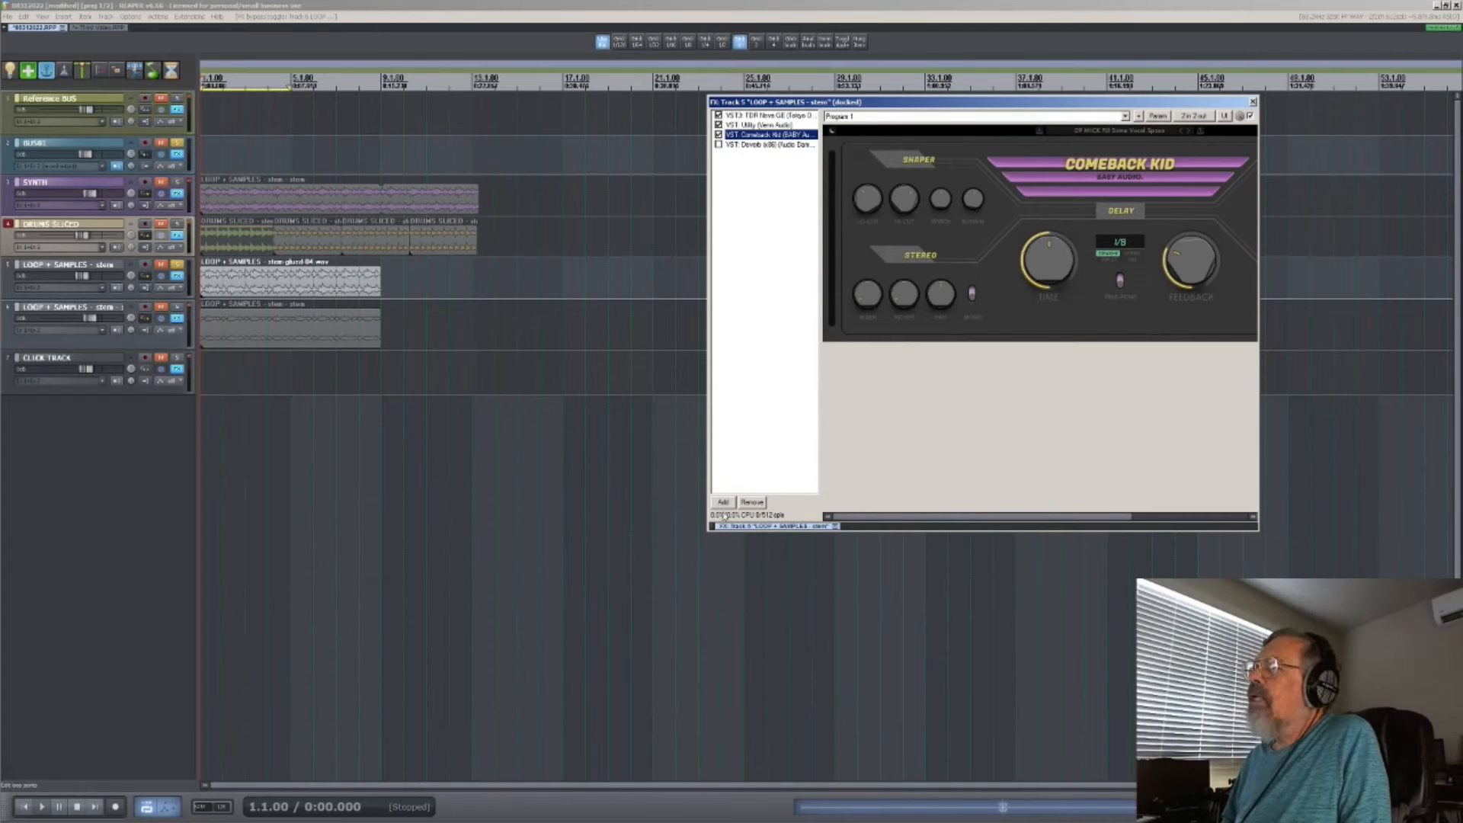
click(88, 539)
key(space)
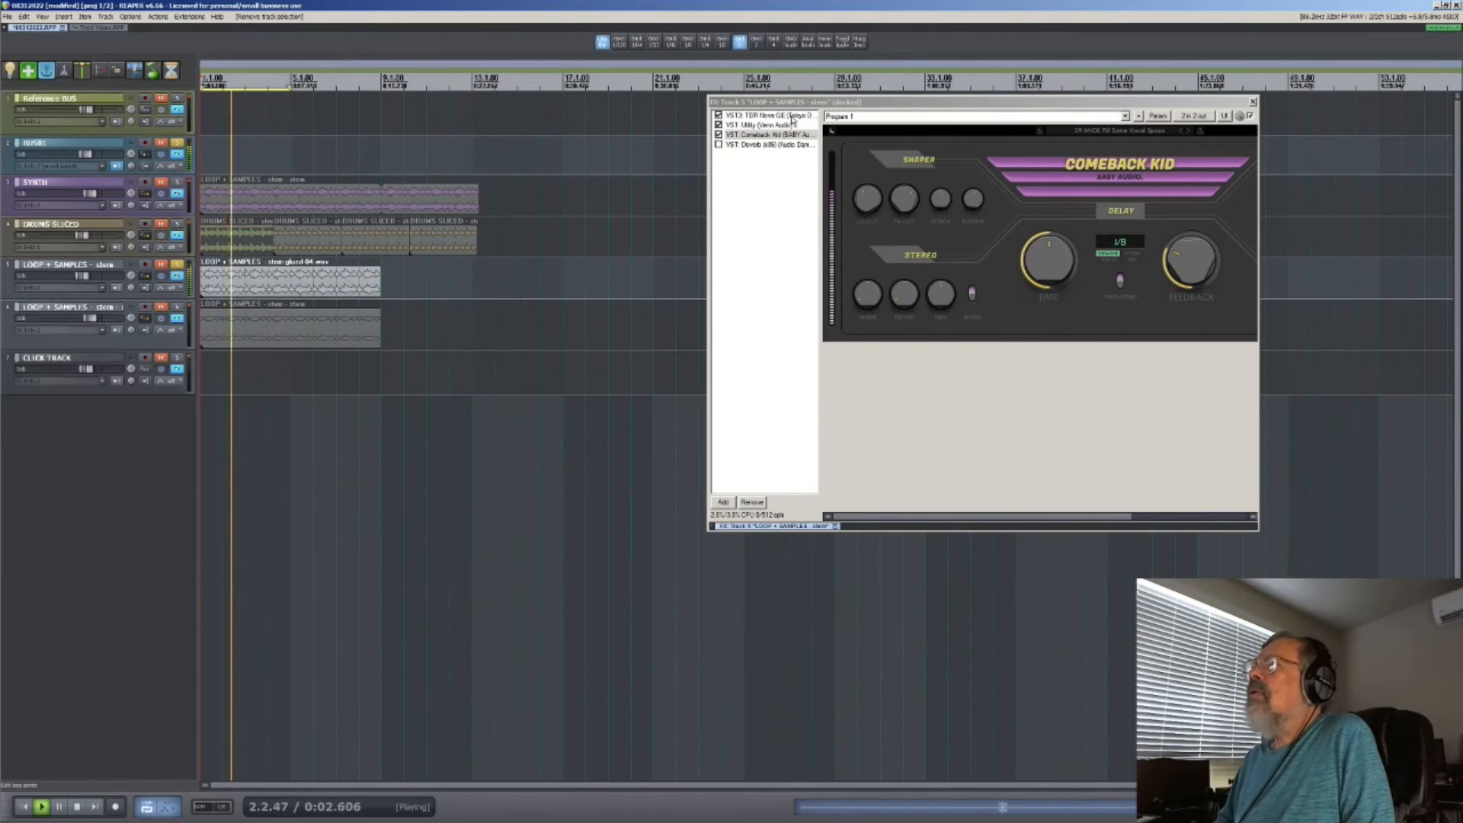
click(718, 134)
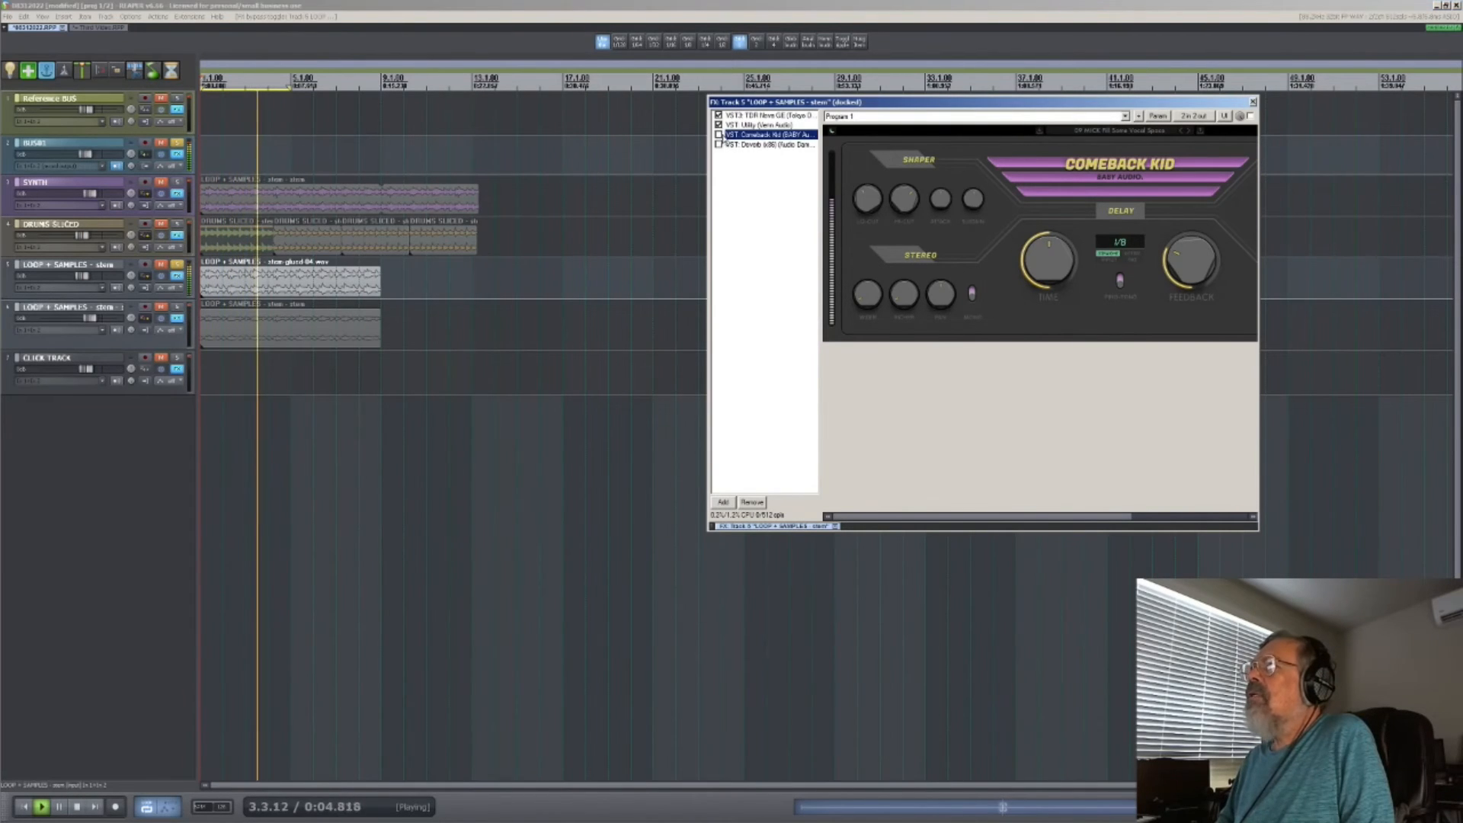
click(718, 134)
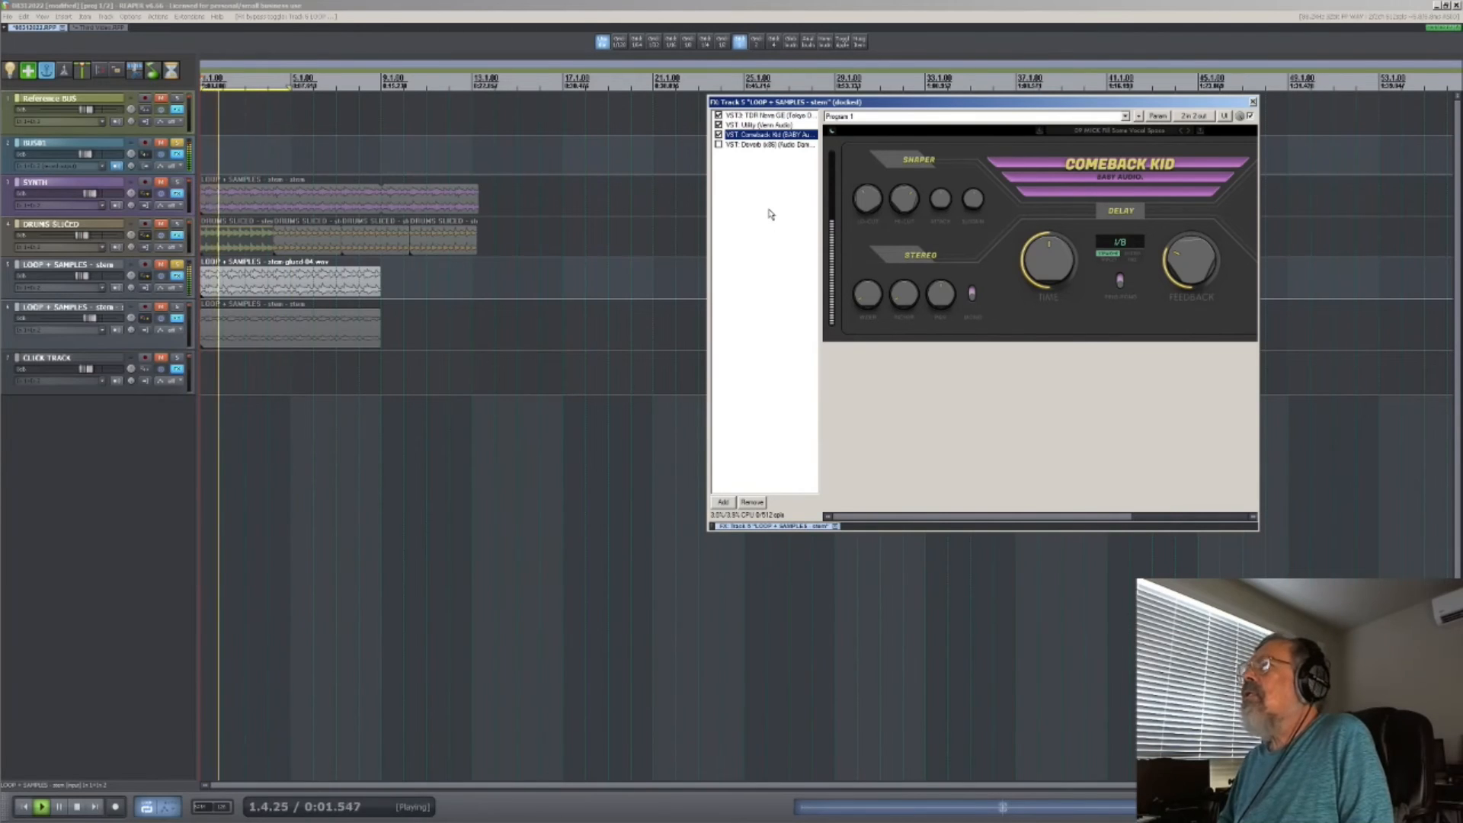
key(space)
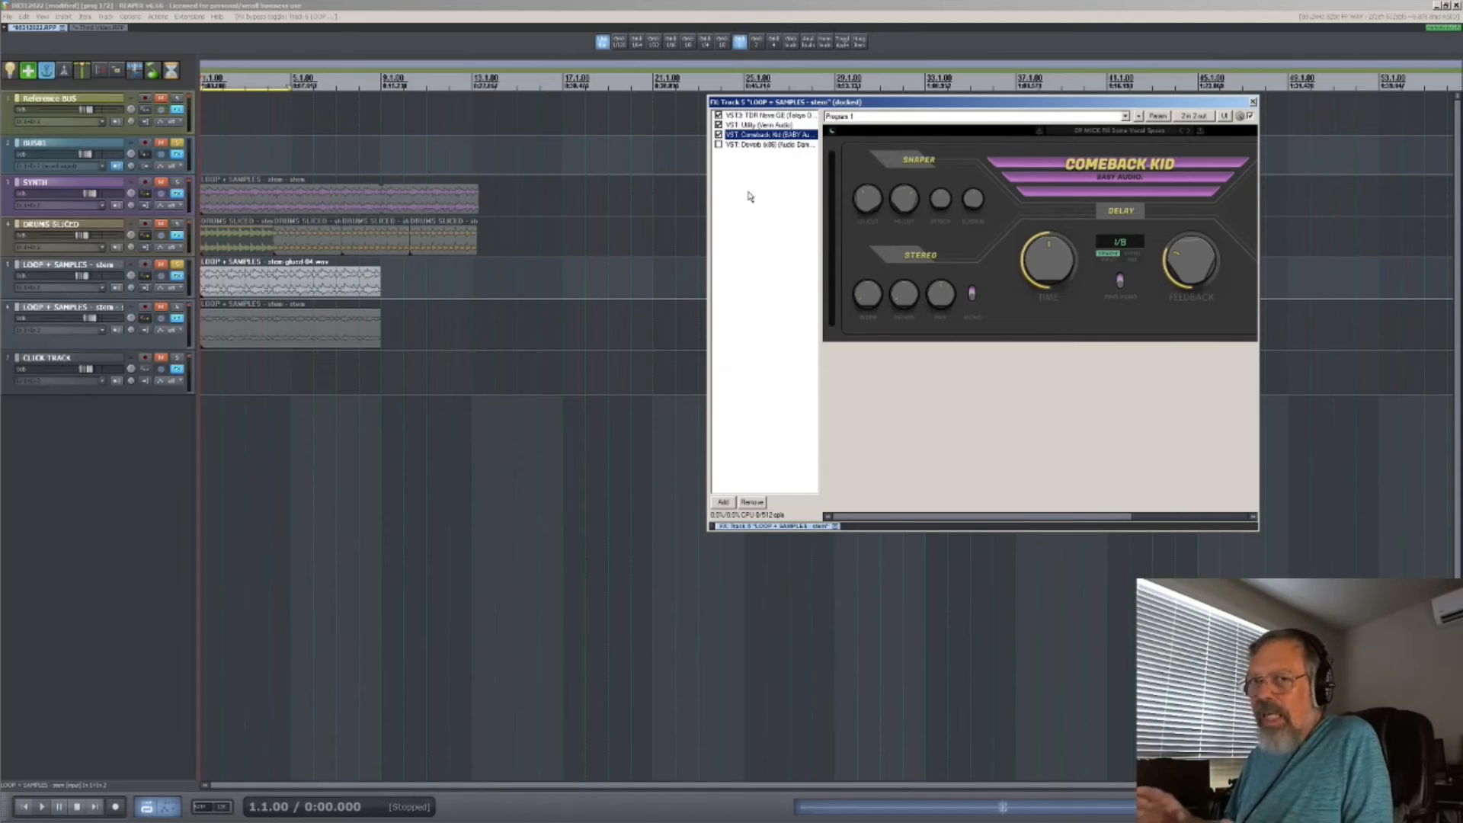
Enable the Deverb plugin on the LOOP + SAMPLES - stem track, move its window clear of the clips and play the track.
click(718, 144)
click(767, 145)
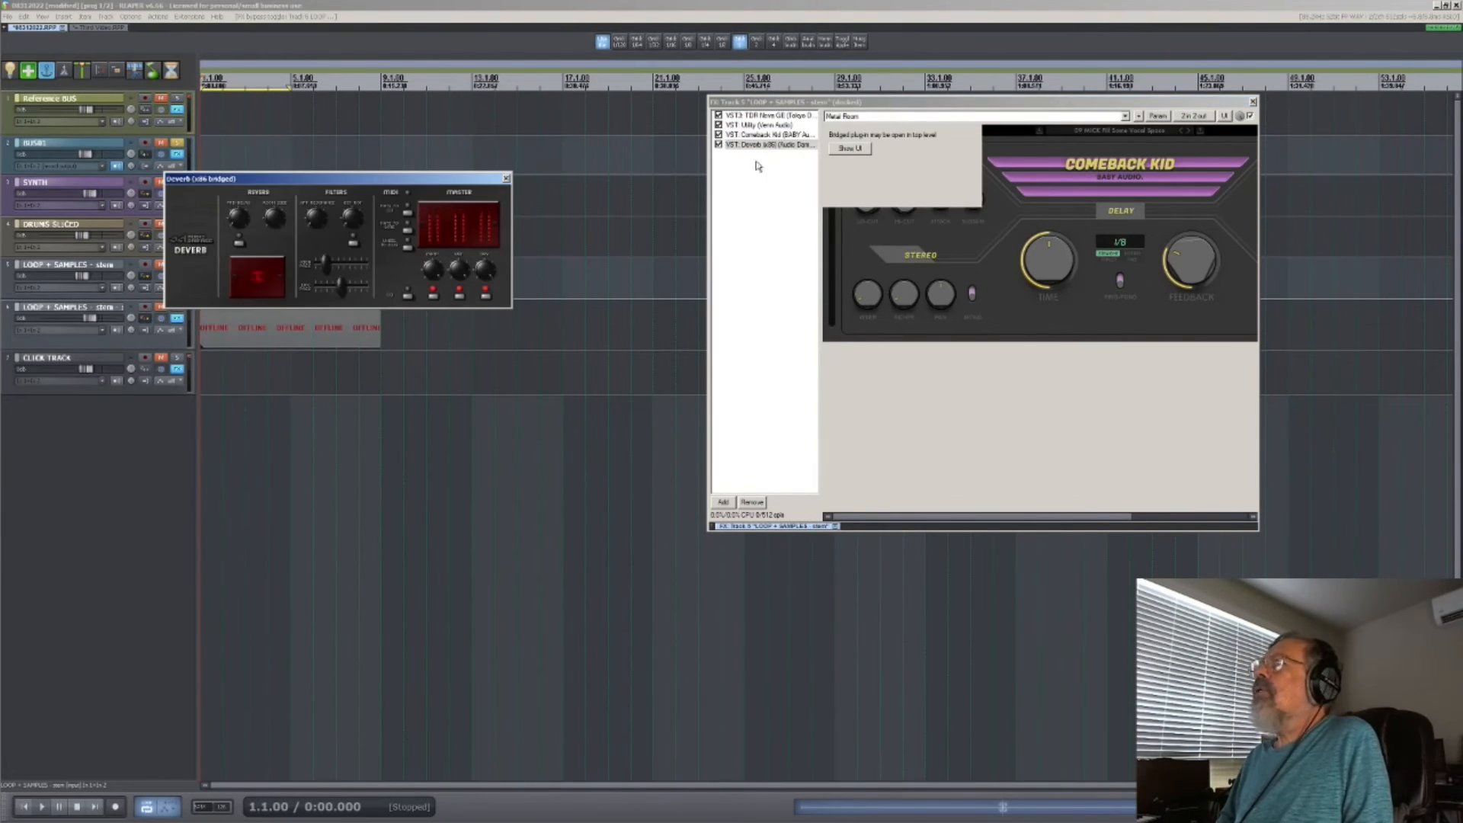
drag(379, 181, 417, 74)
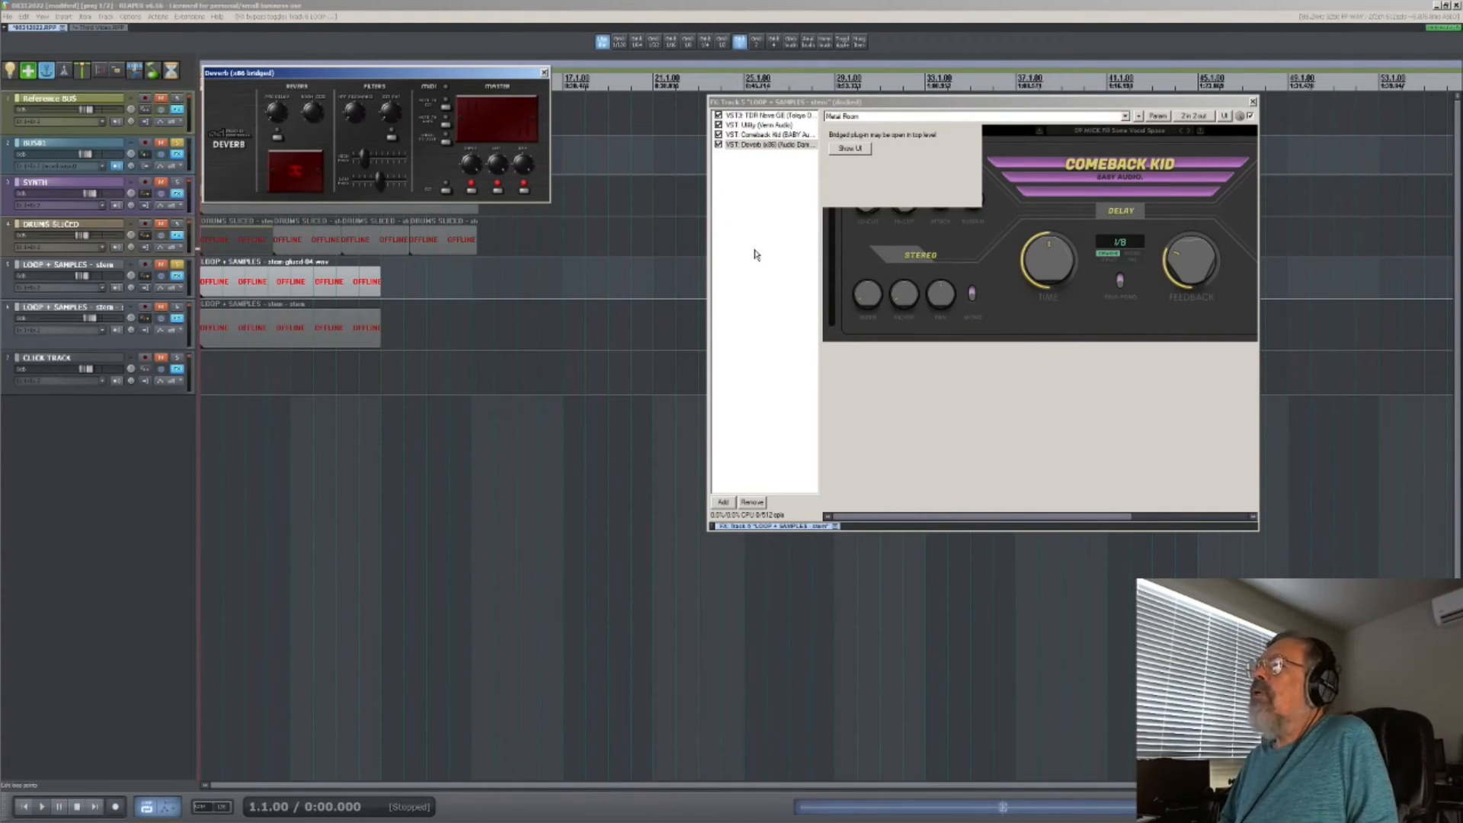
click(143, 513)
key(space)
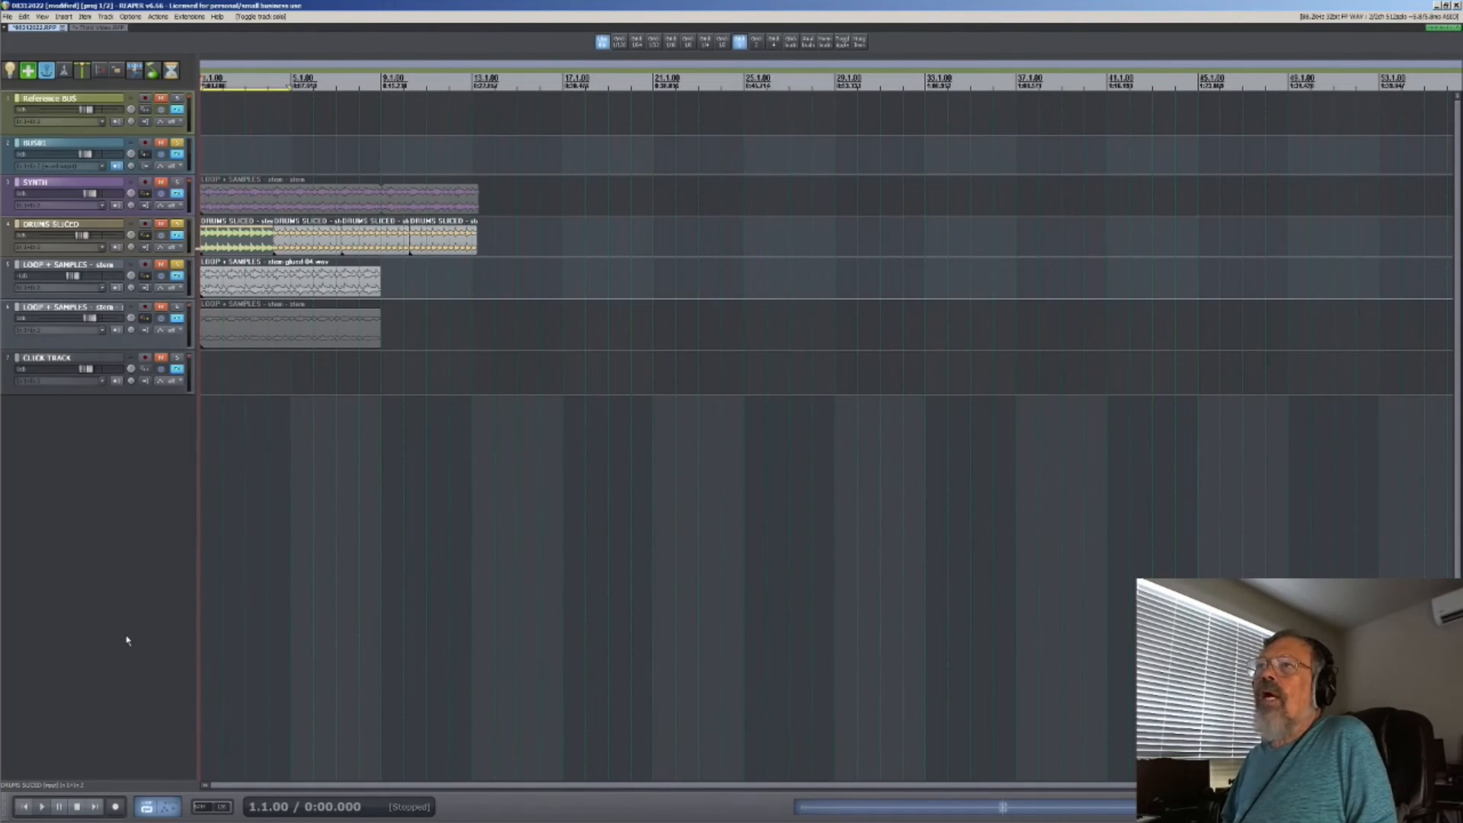
Play the soloed DRUMS SLICED and LOOP + SAMPLES tracks together and shorten the loop to end between bars 4 and 5.
key(space)
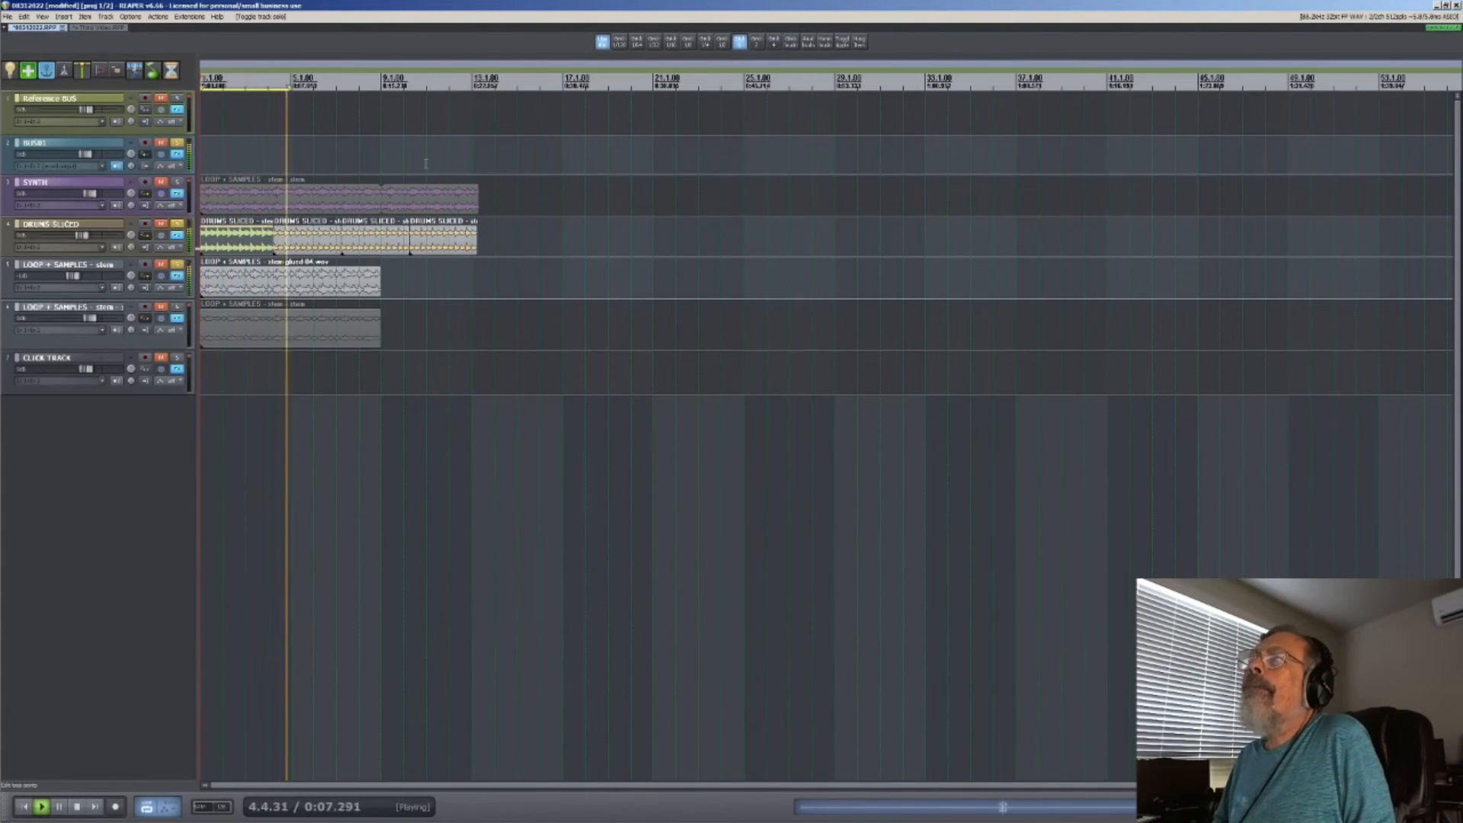
key(space)
drag(357, 412, 202, 118)
key(space)
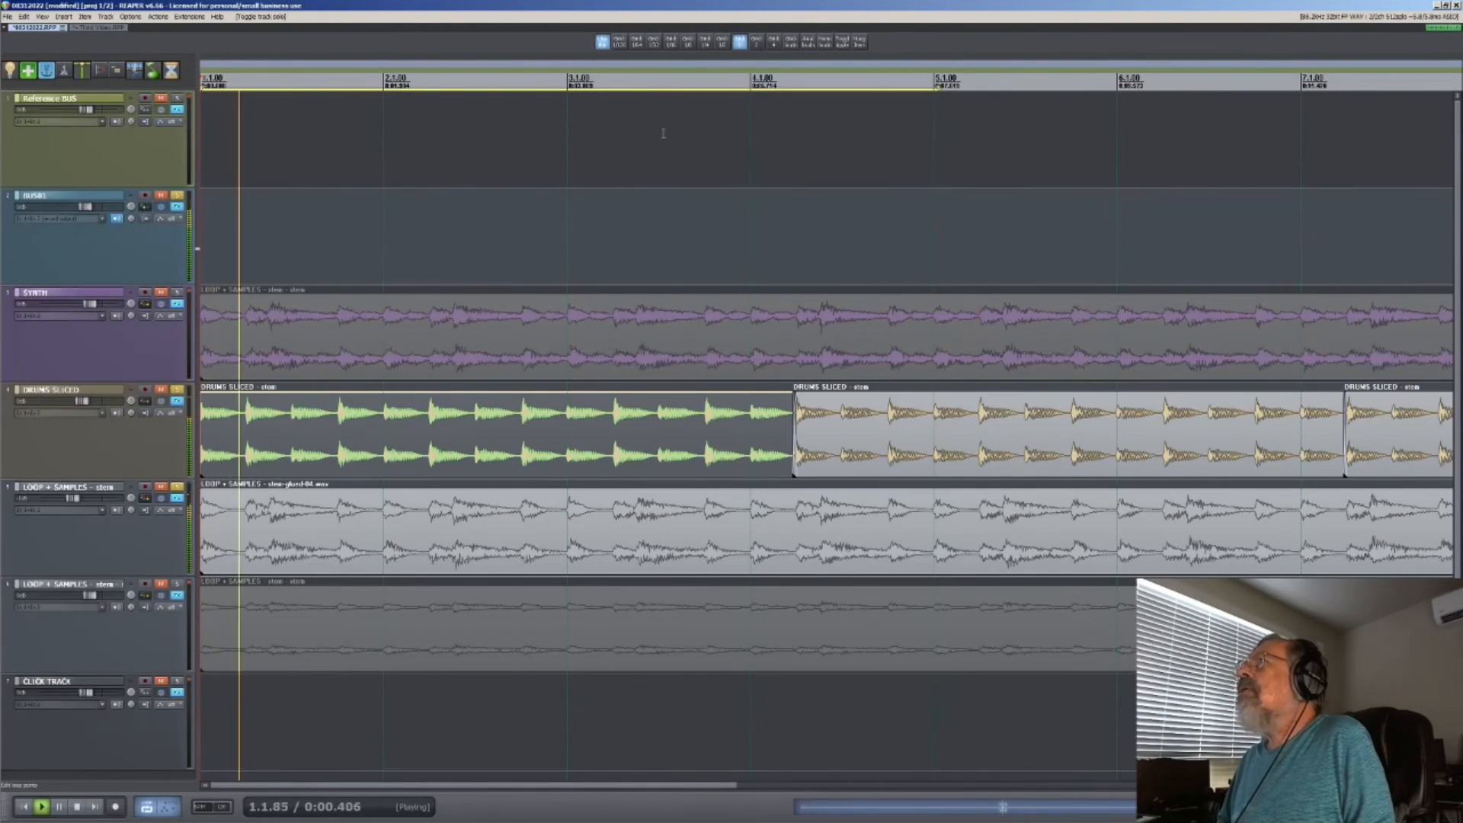
mouse_move(935, 87)
mouse_down()
mouse_move(820, 124)
mouse_move(858, 122)
mouse_up()
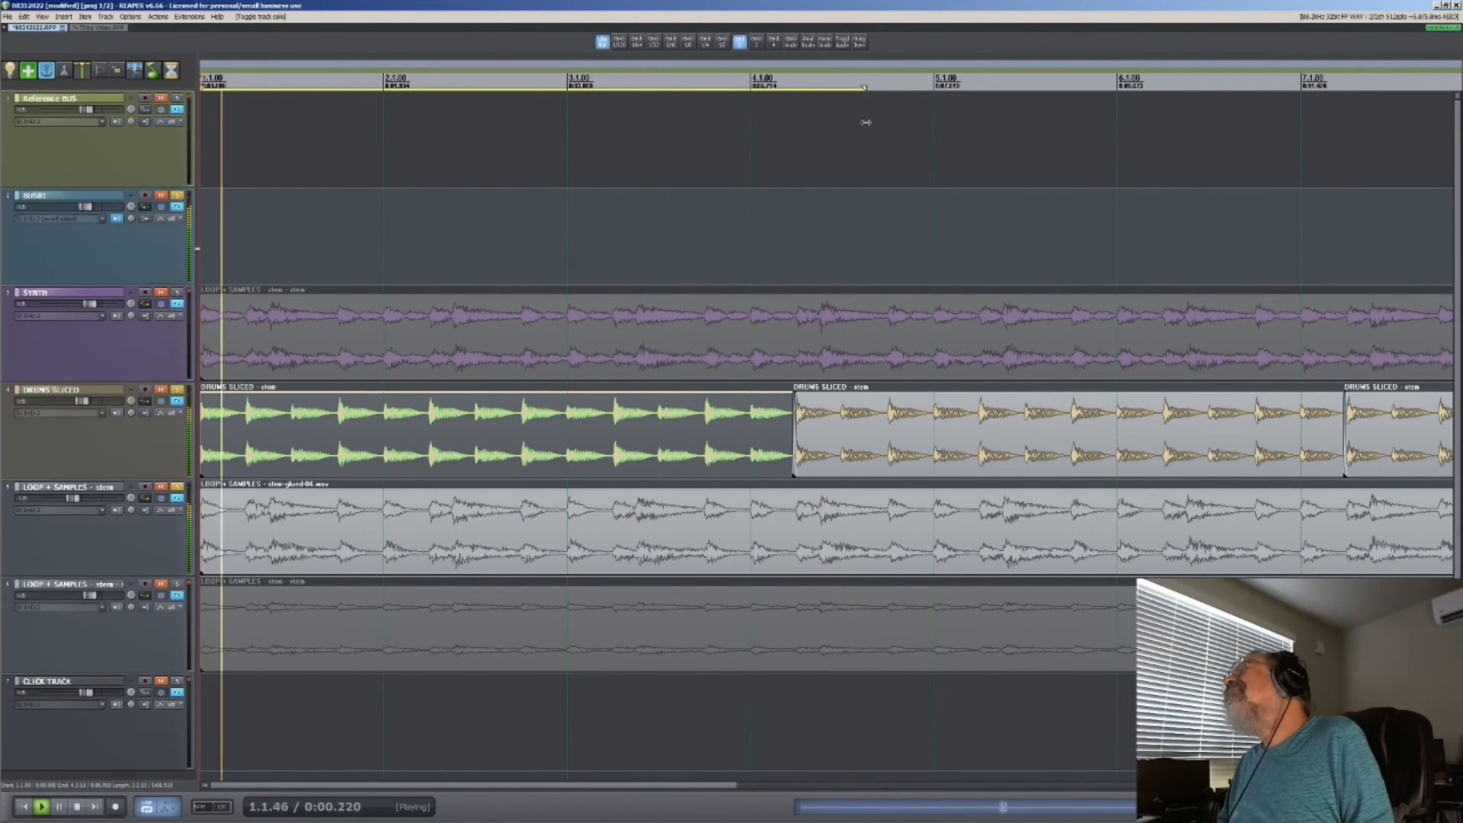
drag(865, 122, 873, 122)
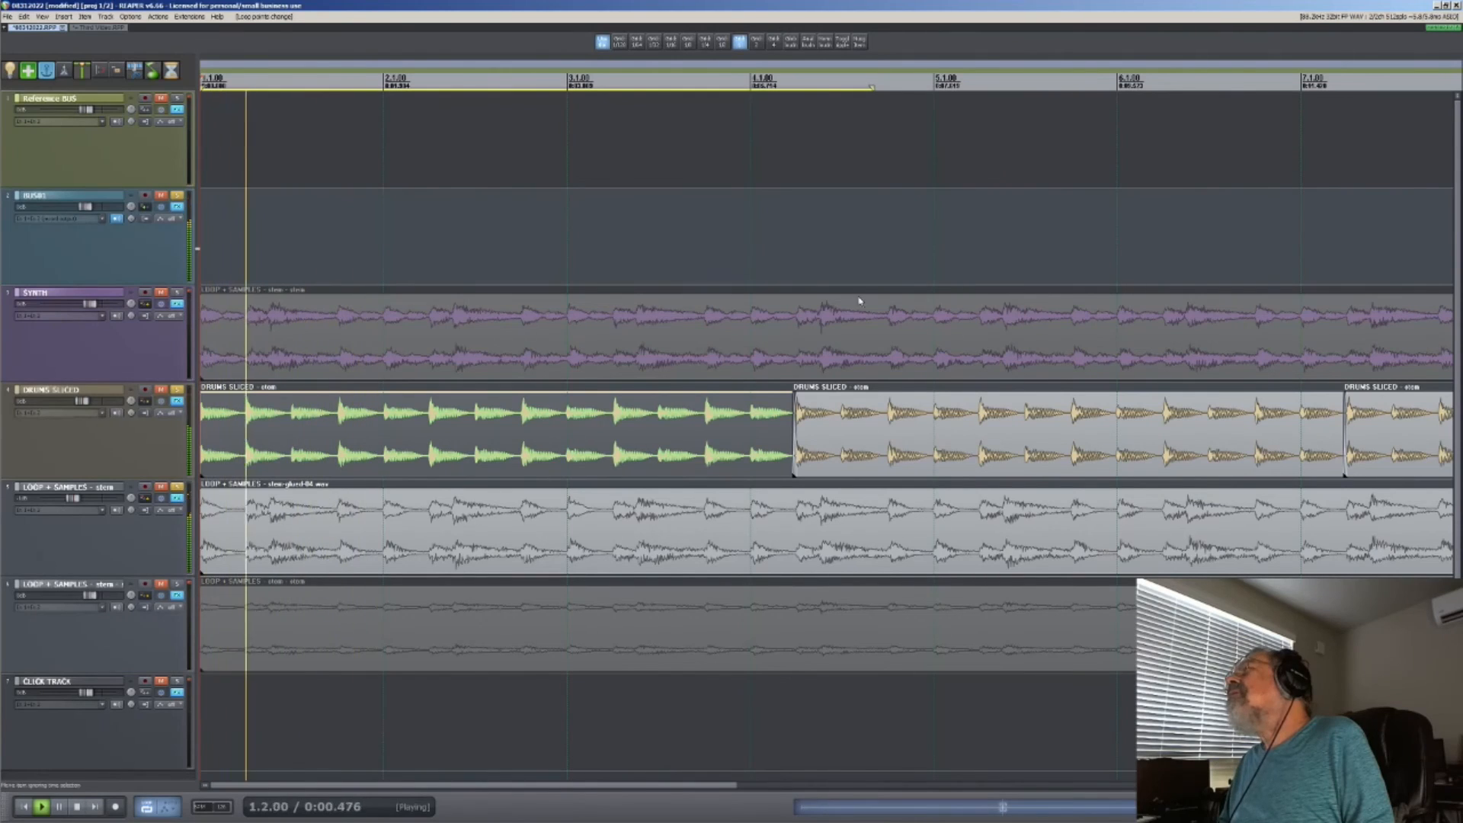
Select the second DRUMS SLICED item, extend the loop end to about beat 4 of bar 4, and stop playback.
click(885, 431)
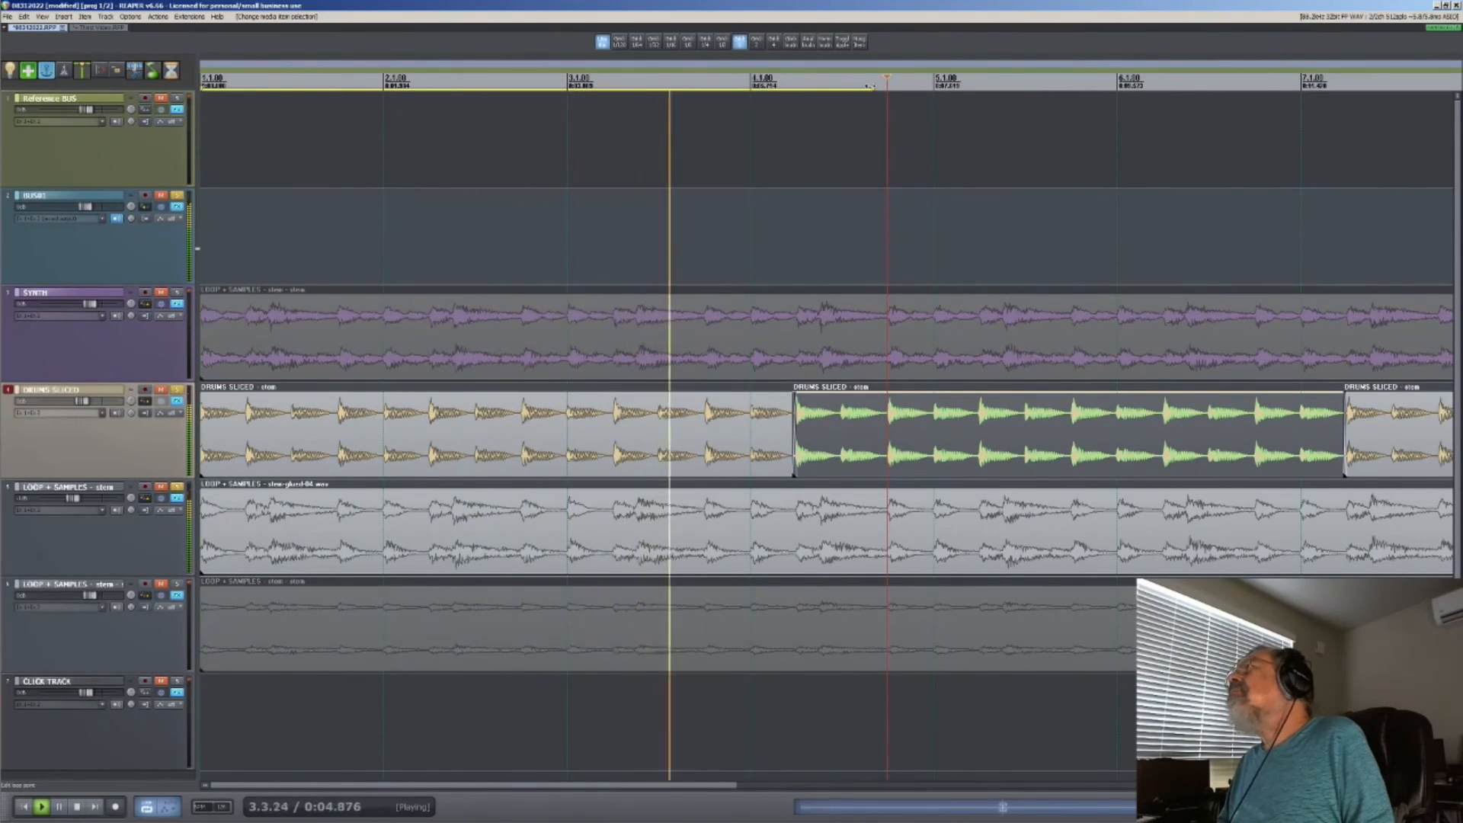
drag(871, 88, 883, 85)
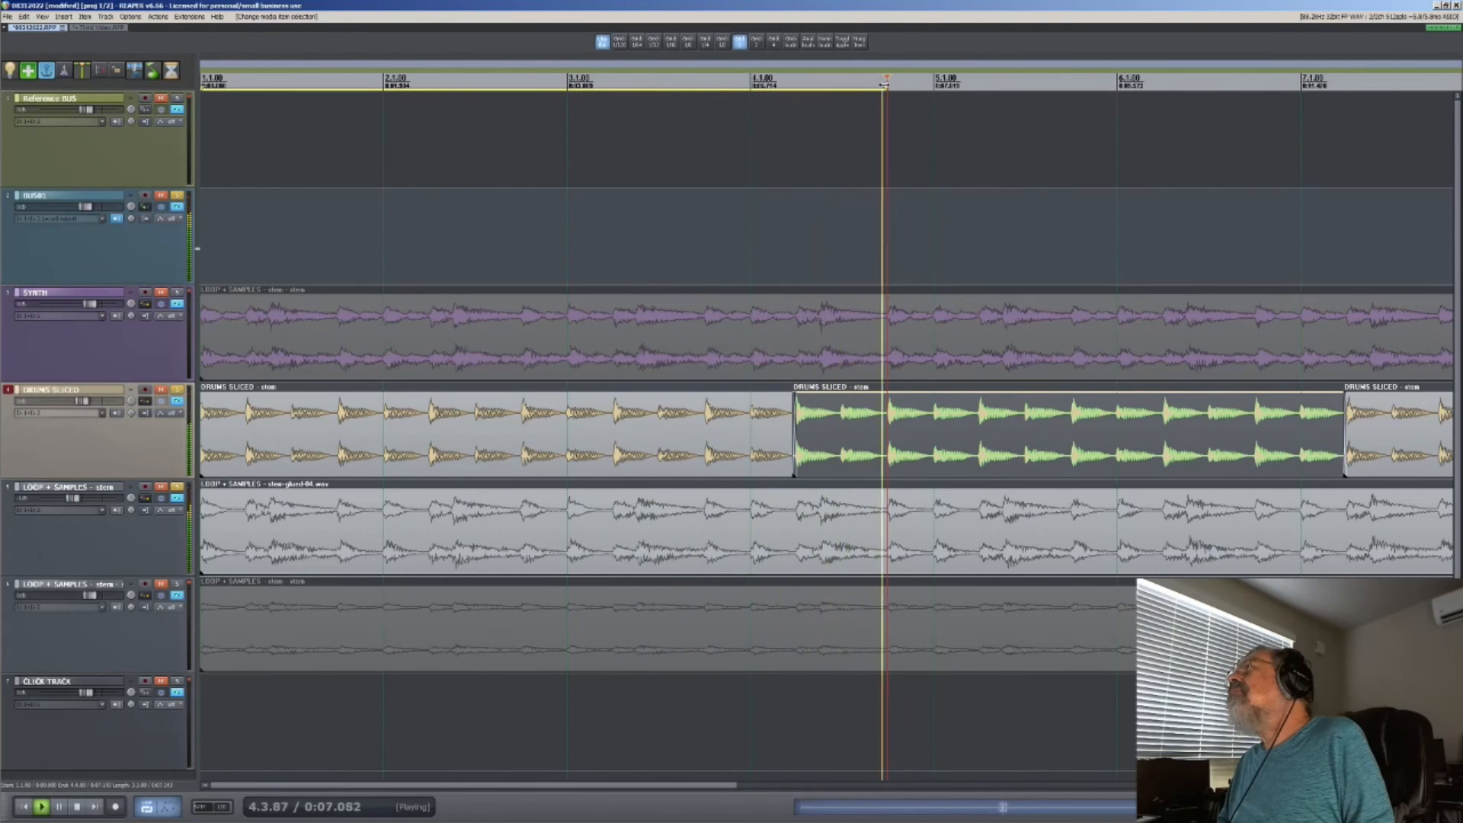
key(space)
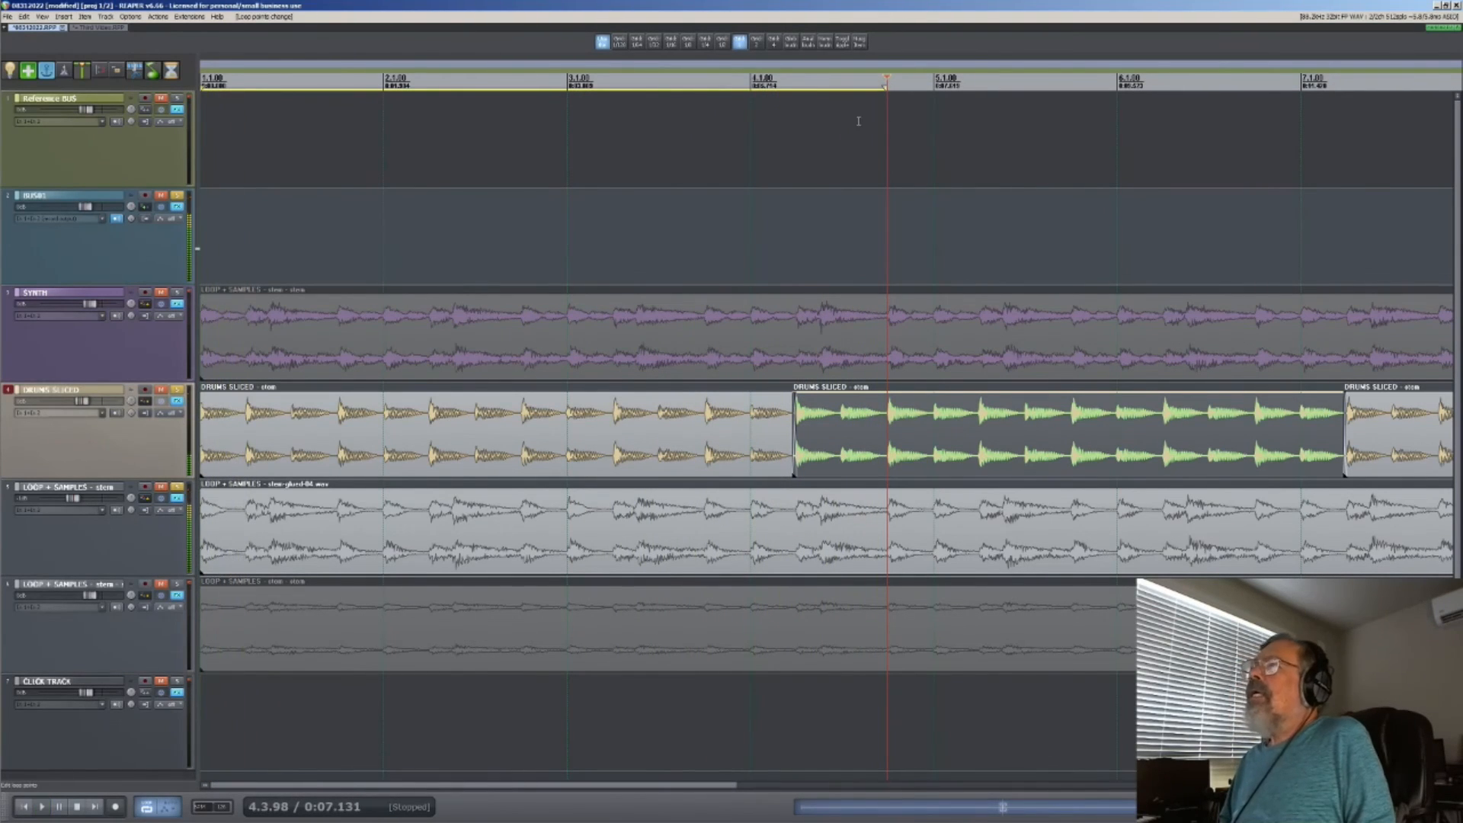
Return the edit cursor to the project start and clear the track selection.
key(ctrl+Page_Down)
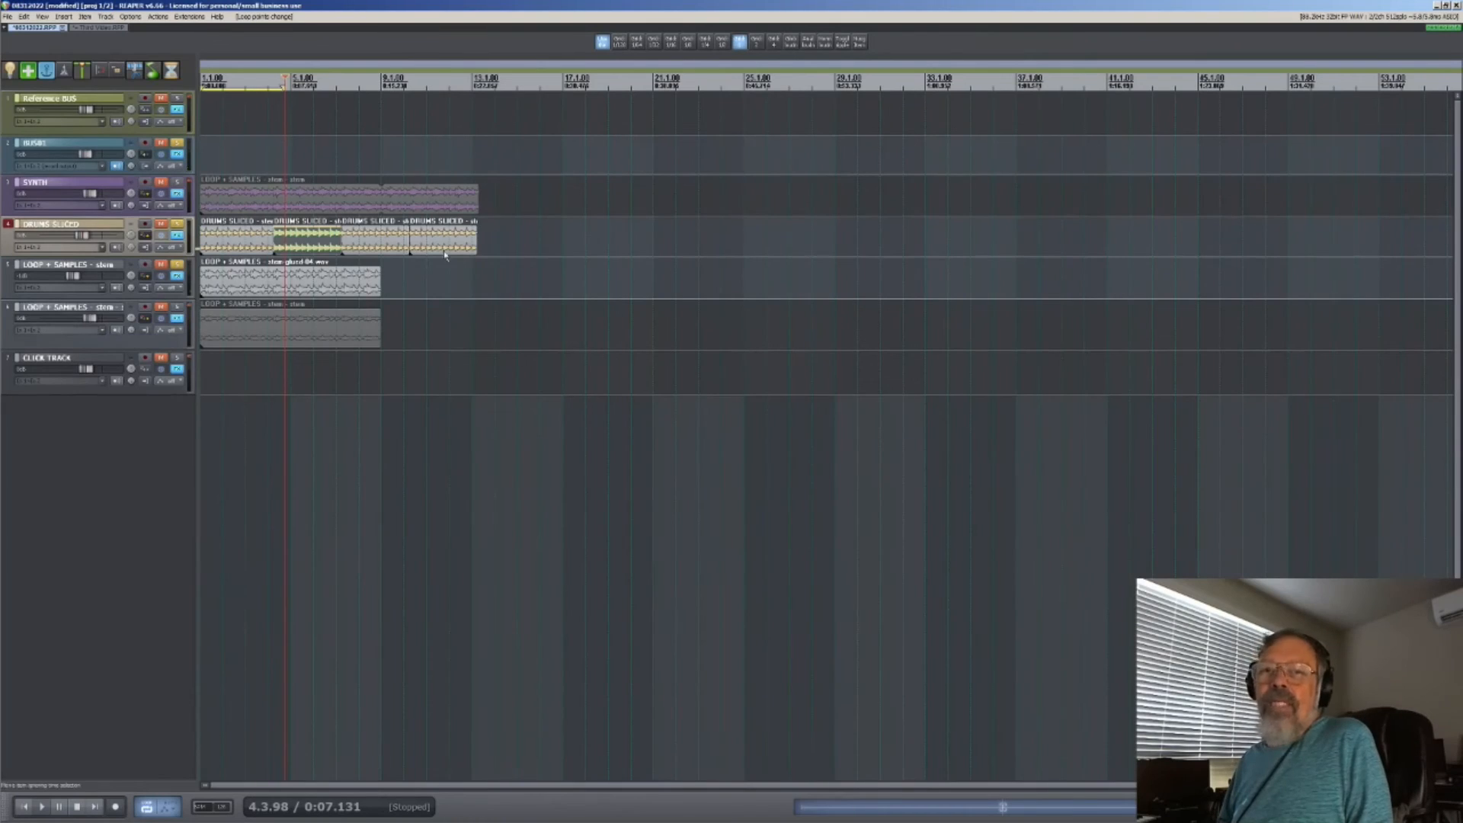
click(24, 807)
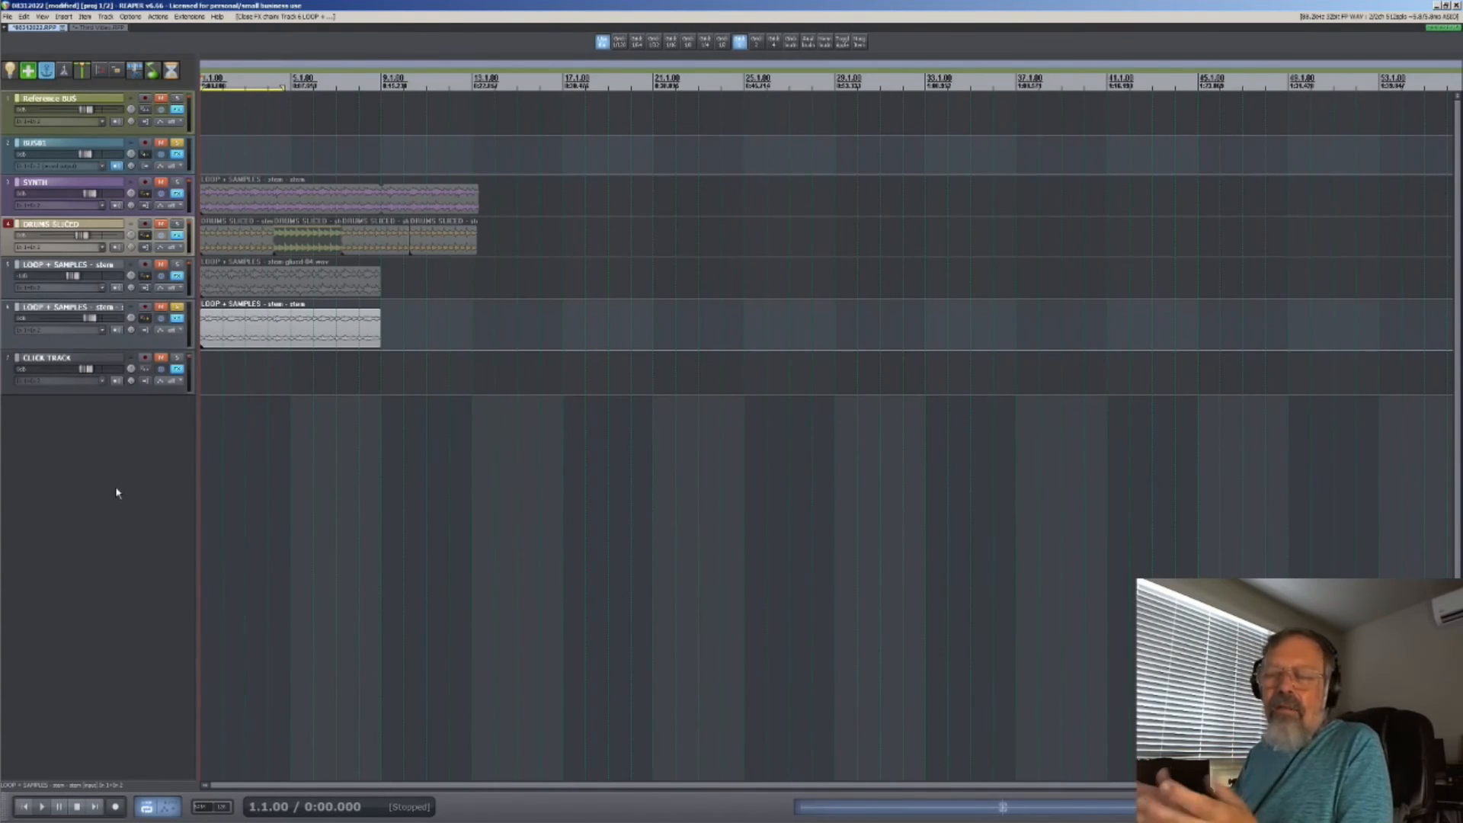
click(148, 482)
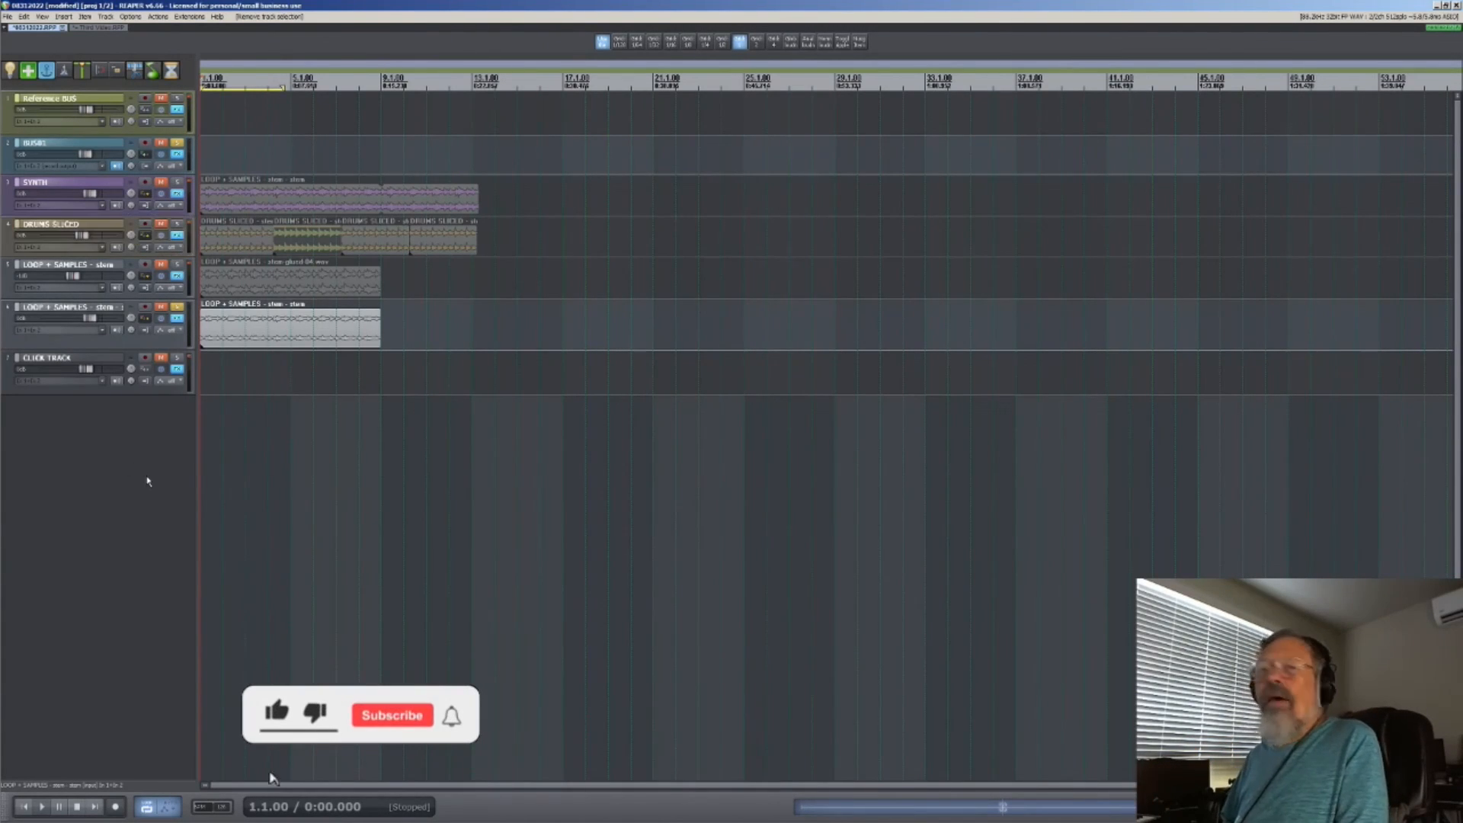